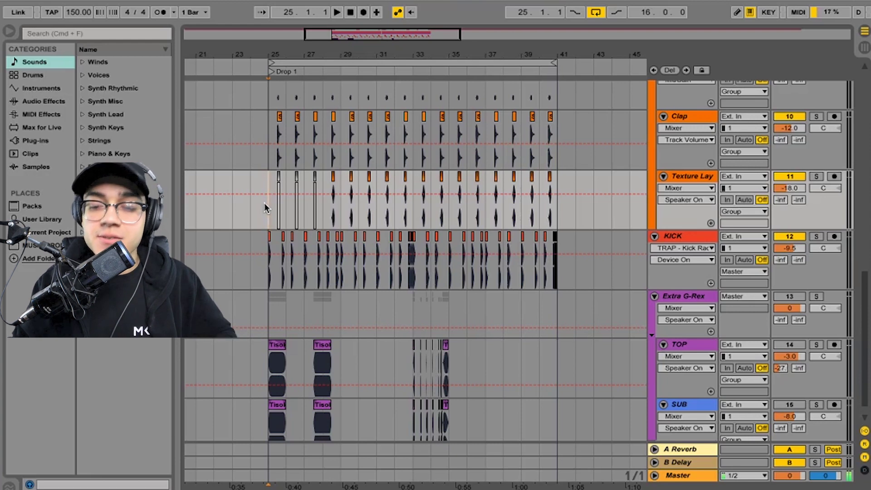
# Examine the drum and bass tracks of the Drop 1 section in bars 25 to 29, from the snares and kick to the Drop group
pyautogui.press('+')
pyautogui.press('+')
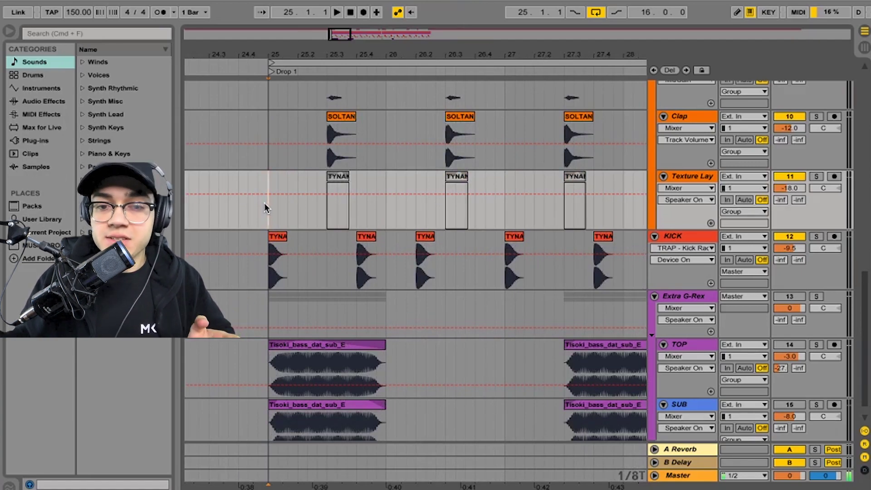
pyautogui.scroll(6, 659, 189)
pyautogui.scroll(-5, 653, 189)
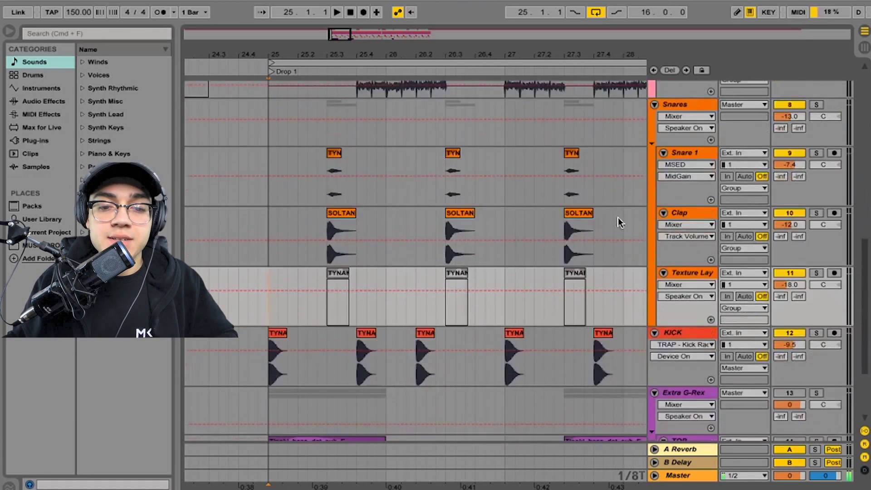
pyautogui.scroll(10, 496, 192)
pyautogui.scroll(-10, 358, 286)
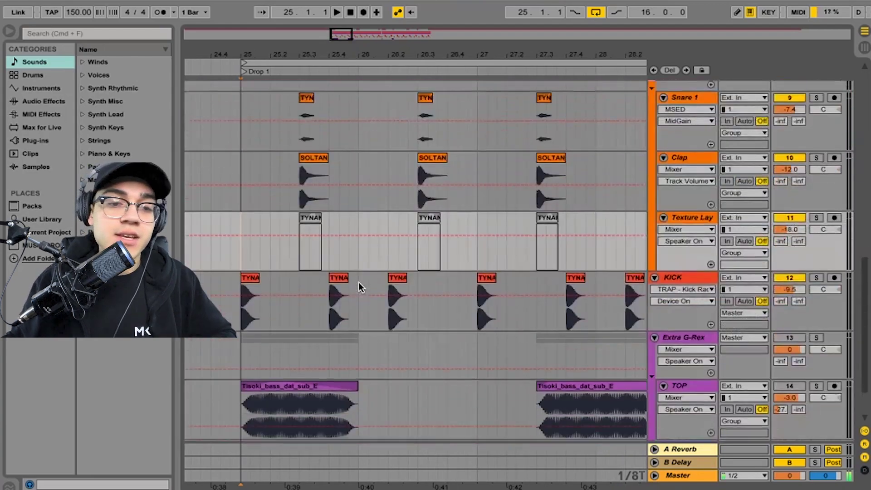
pyautogui.scroll(2, 358, 286)
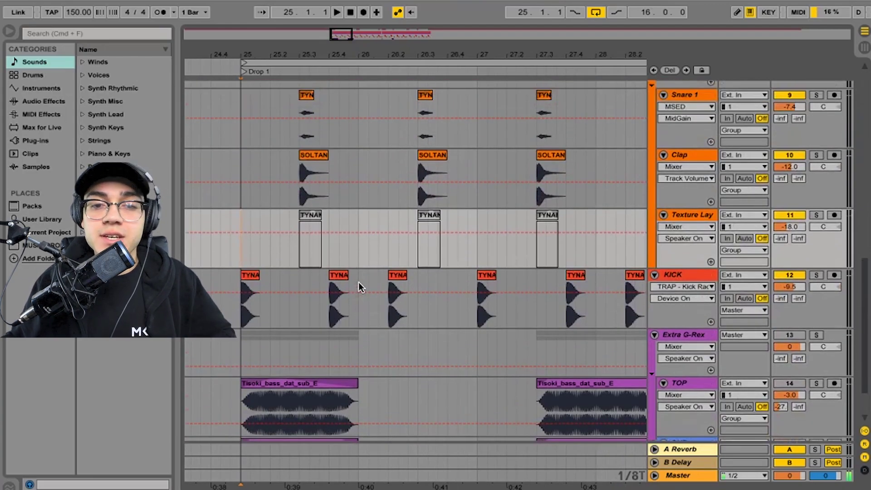
pyautogui.scroll(8, 359, 282)
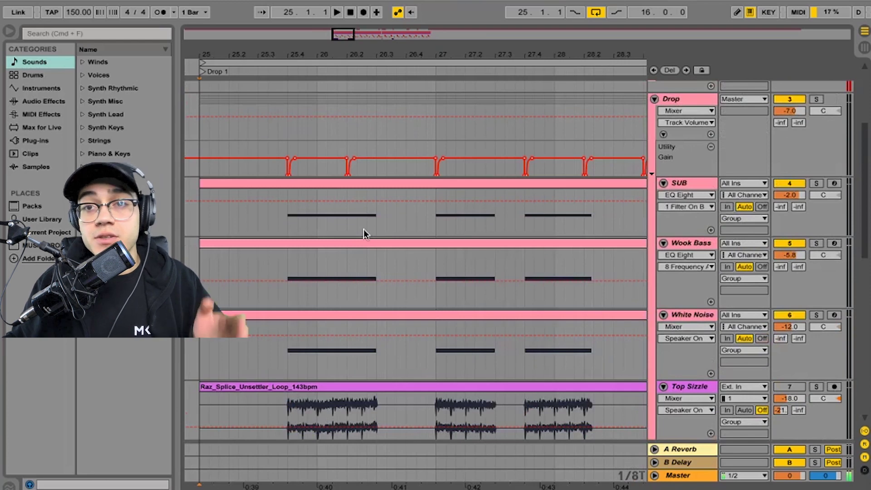
pyautogui.hscroll(1, 619, 279)
pyautogui.hscroll(4, 621, 273)
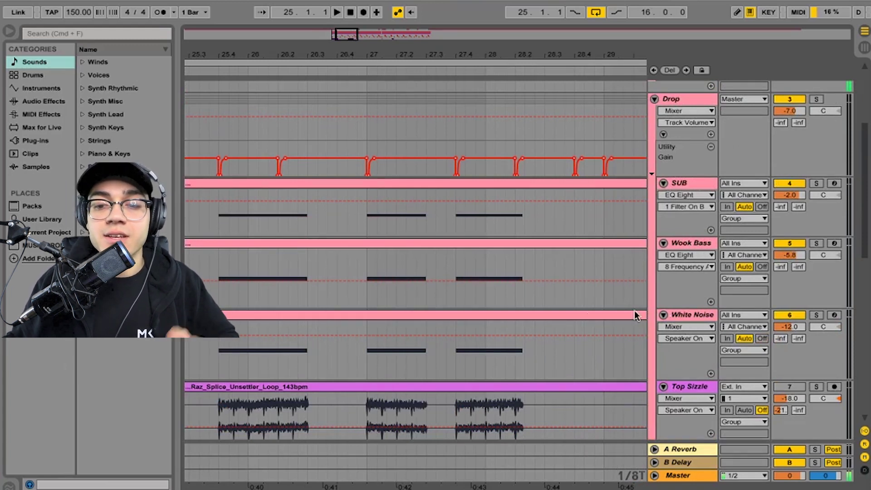
pyautogui.hscroll(-3, 472, 303)
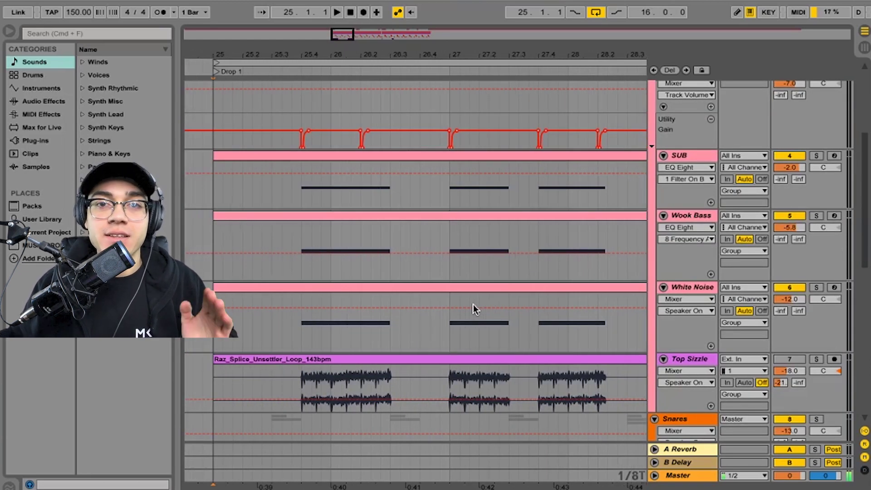
pyautogui.hscroll(2, 472, 304)
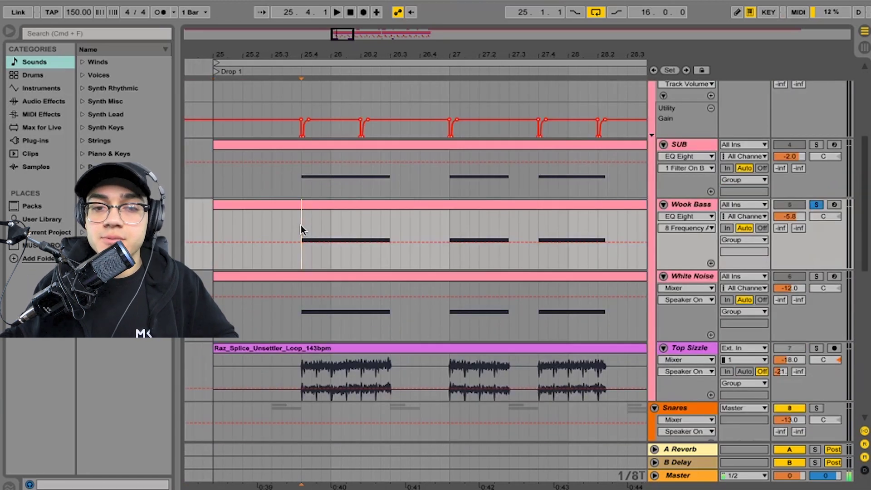
# Listen to the soloed Wook Bass track from position 25.4.1
pyautogui.press('space')
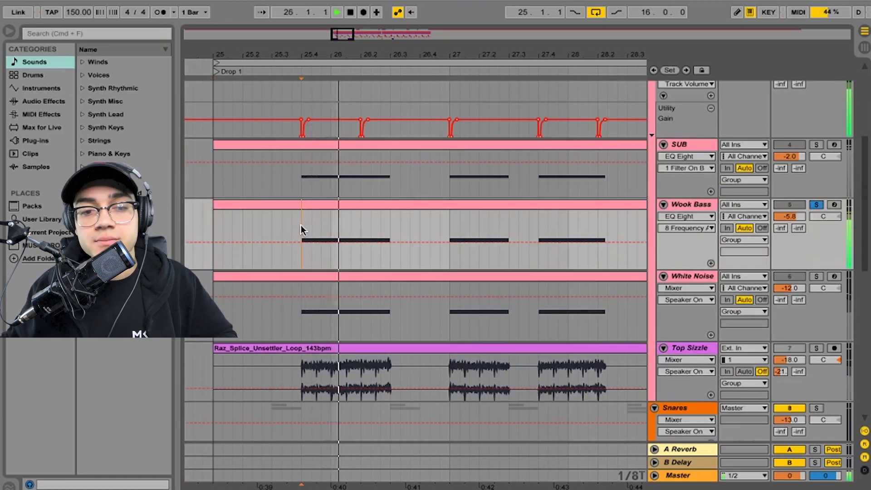
pyautogui.click(563, 221)
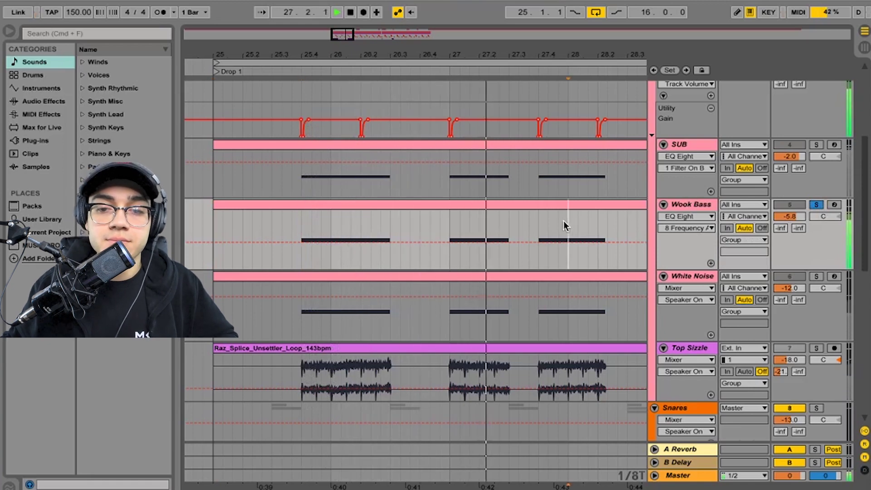
pyautogui.press('-')
pyautogui.press('-')
pyautogui.hscroll(5, 563, 220)
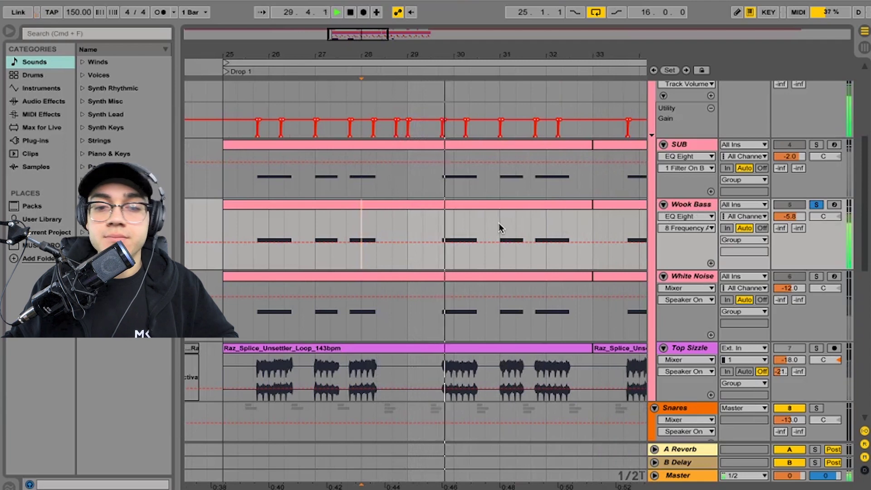
pyautogui.hscroll(4, 498, 227)
# Play back the soloed Wook Bass from about position 33.3.3 and stop after a few bars
pyautogui.click(388, 225)
pyautogui.press('space')
pyautogui.click(416, 219)
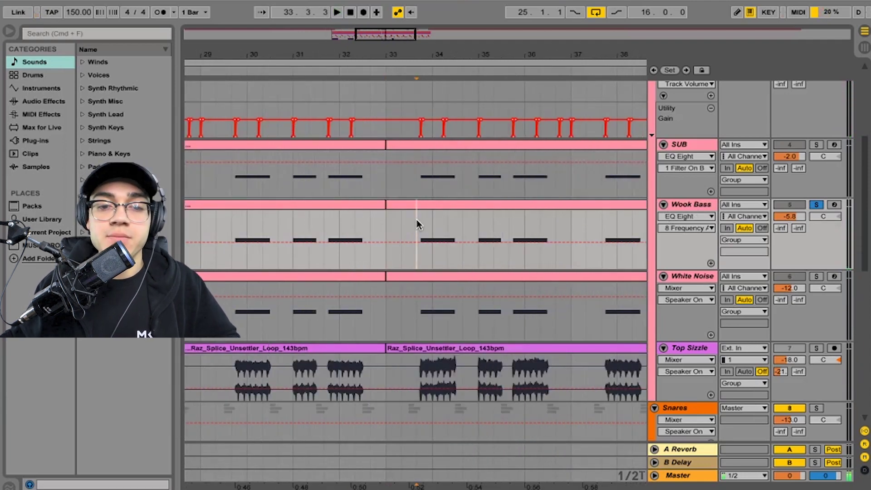
pyautogui.press('space')
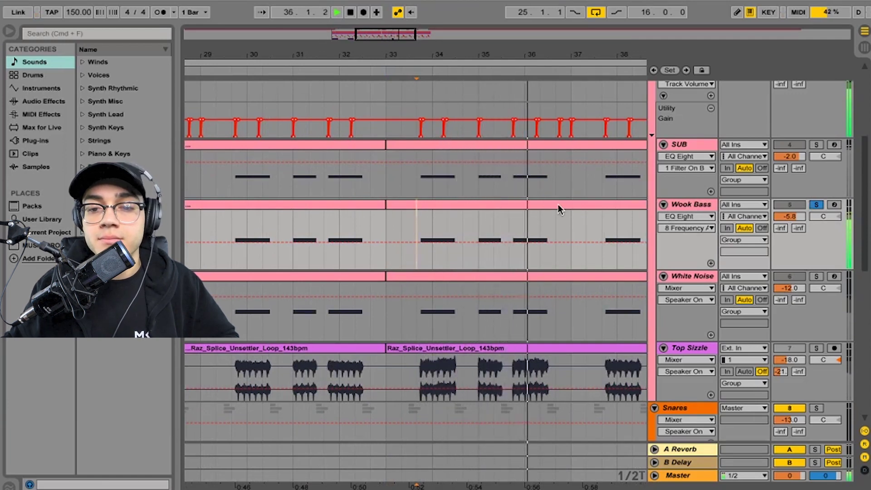
pyautogui.press('space')
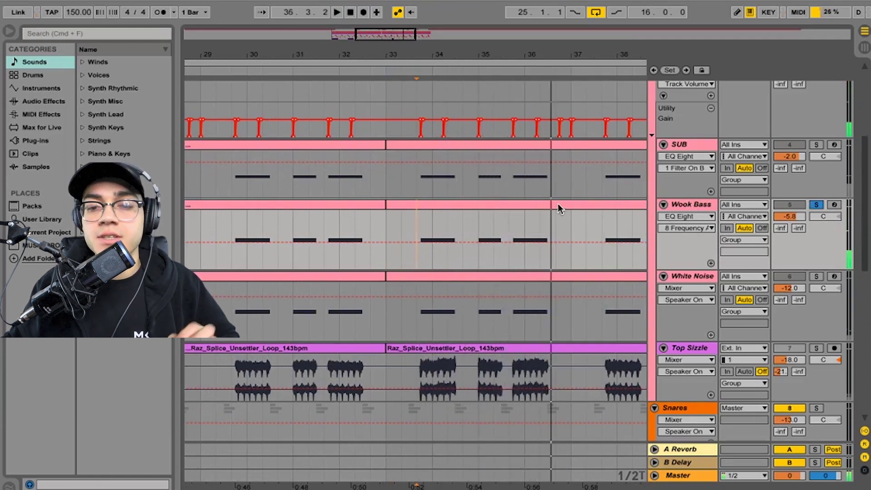
# Open the Wook Bass track's Serum instrument and inspect its effects and oscillator pages
pyautogui.doubleClick(687, 206)
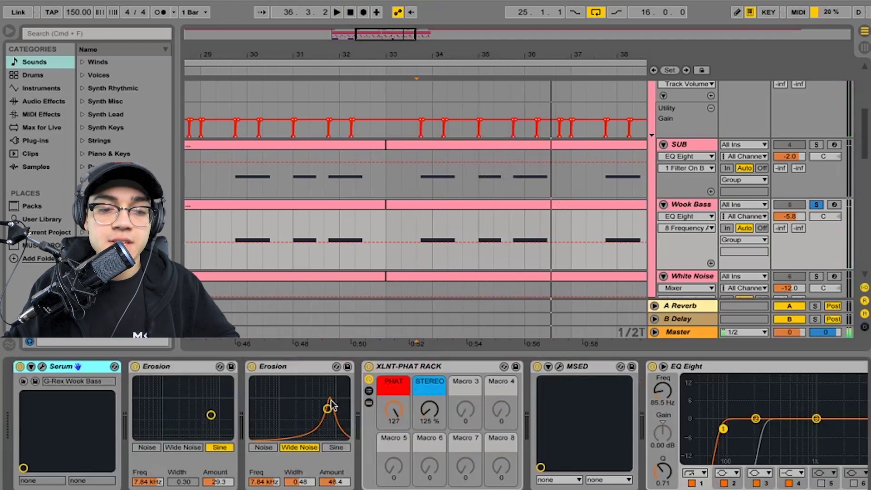
pyautogui.click(42, 366)
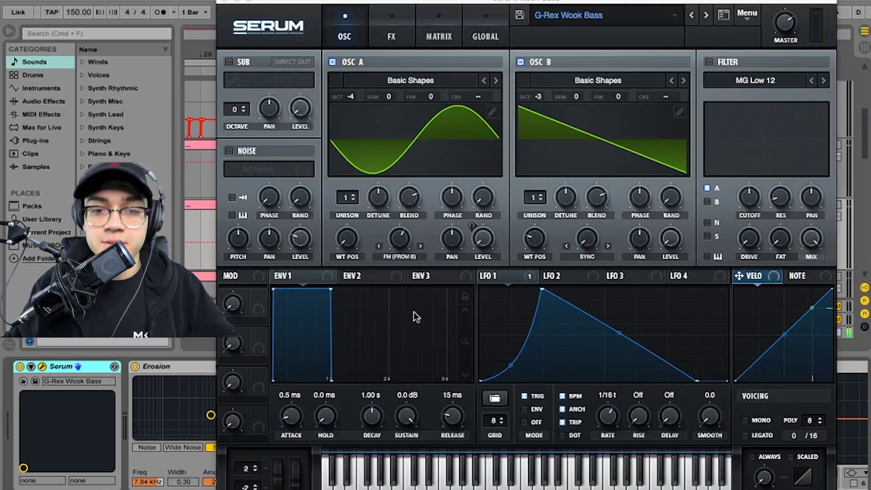
pyautogui.click(391, 29)
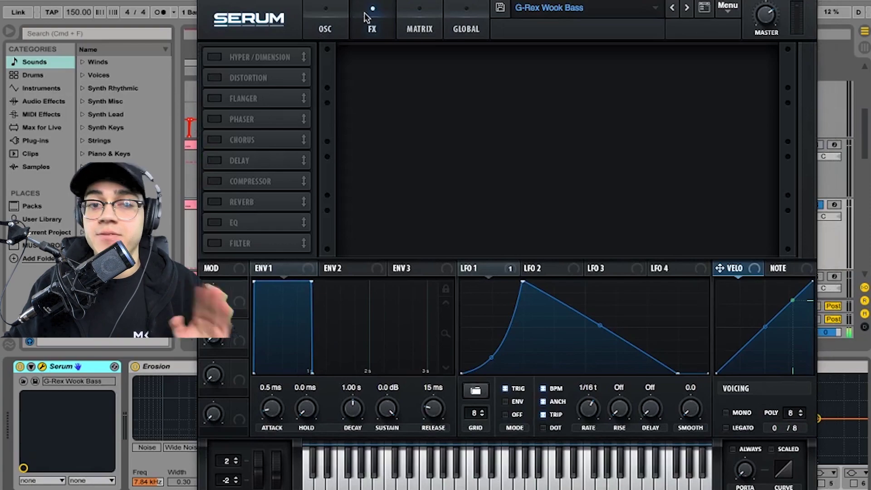
pyautogui.moveTo(398, 1); pyautogui.dragTo(457, 1)
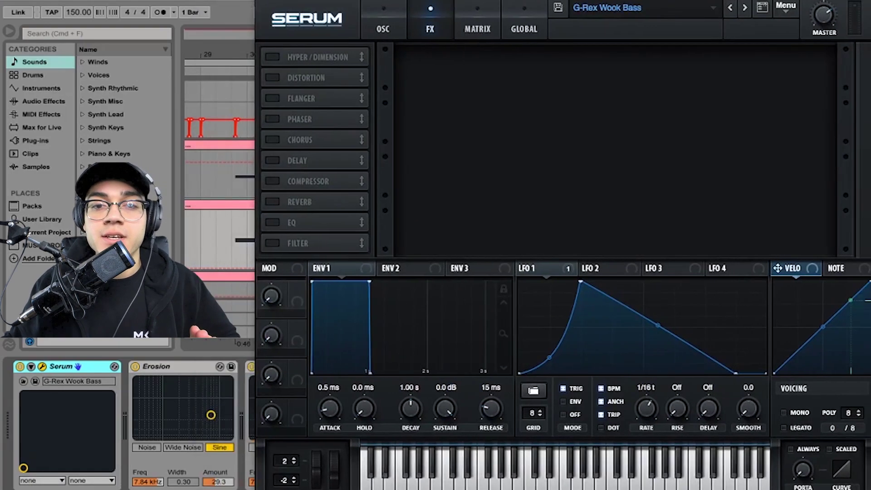
pyautogui.click(394, 14)
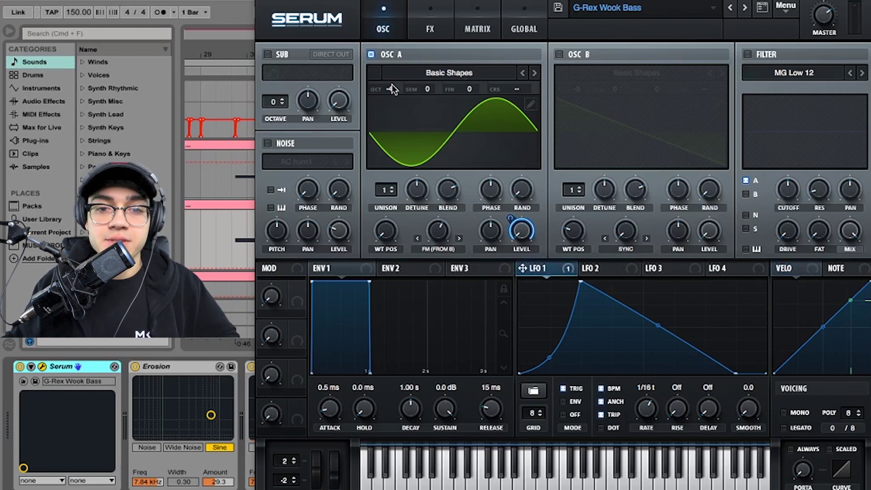
# Look through the wavetable list for oscillator A, keeping Basic Shapes from the Analog category
pyautogui.click(455, 73)
pyautogui.moveTo(458, 91)
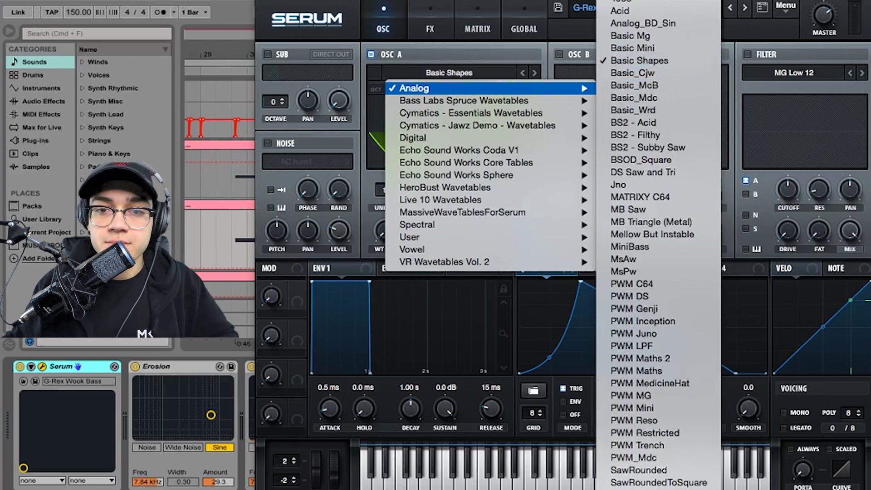
pyautogui.click(504, 16)
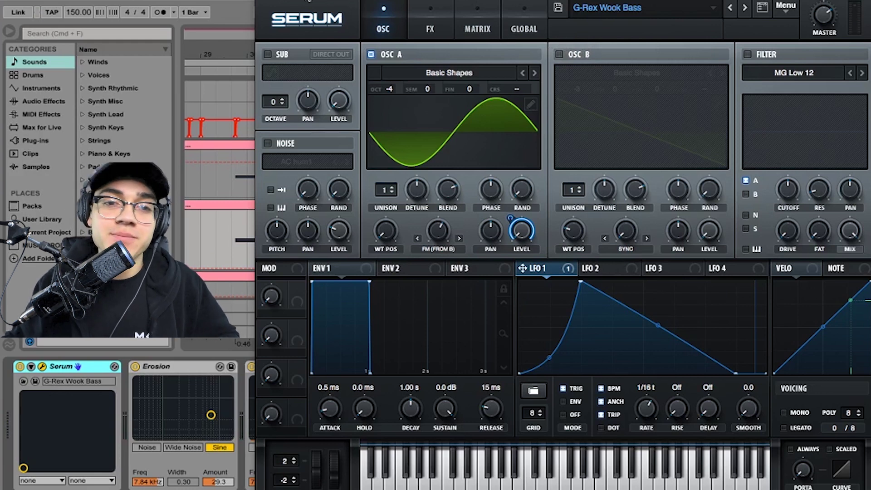
# Turn on oscillator B and set its wavetable position to 2
pyautogui.click(559, 54)
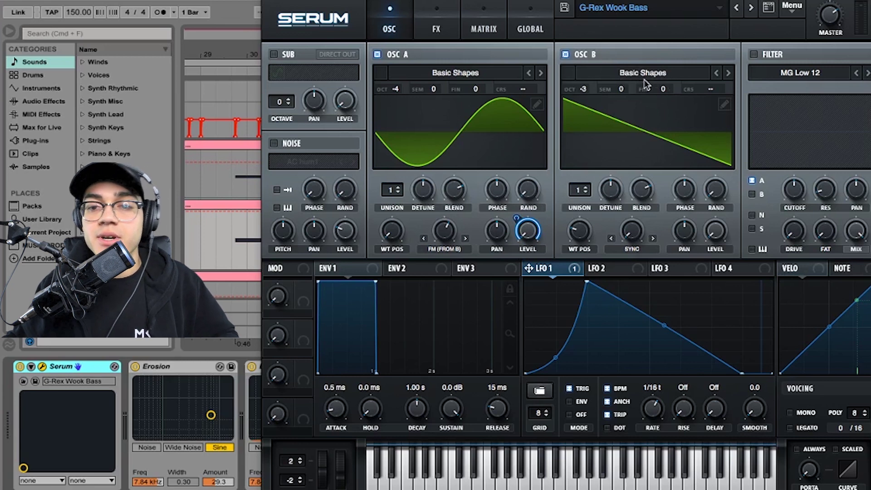
pyautogui.moveTo(578, 229)
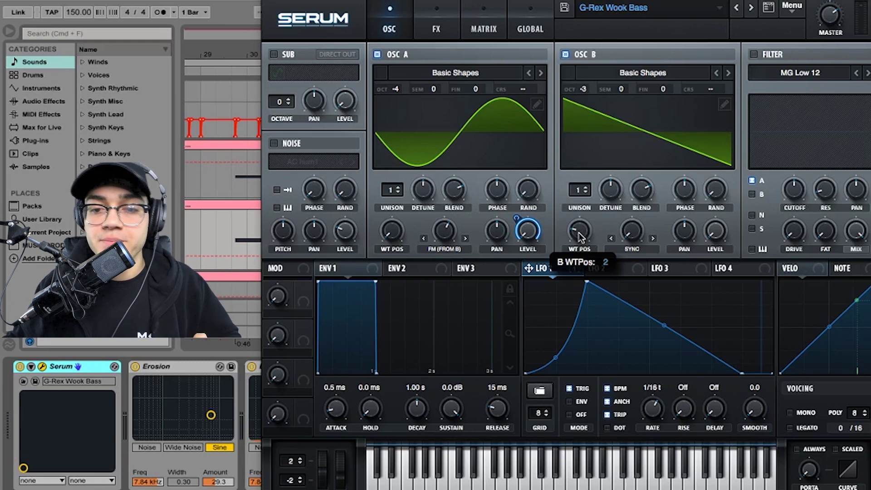
pyautogui.moveTo(578, 236)
pyautogui.mouseDown()
pyautogui.moveTo(584, 190)
pyautogui.moveTo(575, 232)
pyautogui.moveTo(574, 223)
pyautogui.mouseUp()
# Try modulating oscillator B's Sync warp with LFO 1, and remove all modulators from that control
pyautogui.moveTo(631, 230)
pyautogui.mouseDown()
pyautogui.moveTo(631, 190)
pyautogui.moveTo(622, 234)
pyautogui.mouseUp()
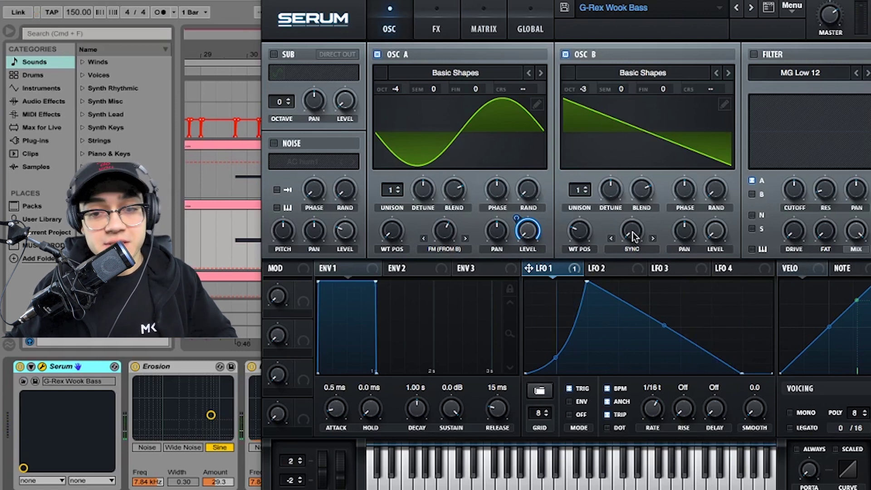
pyautogui.moveTo(632, 232); pyautogui.dragTo(646, 199)
pyautogui.moveTo(528, 268); pyautogui.dragTo(621, 272)
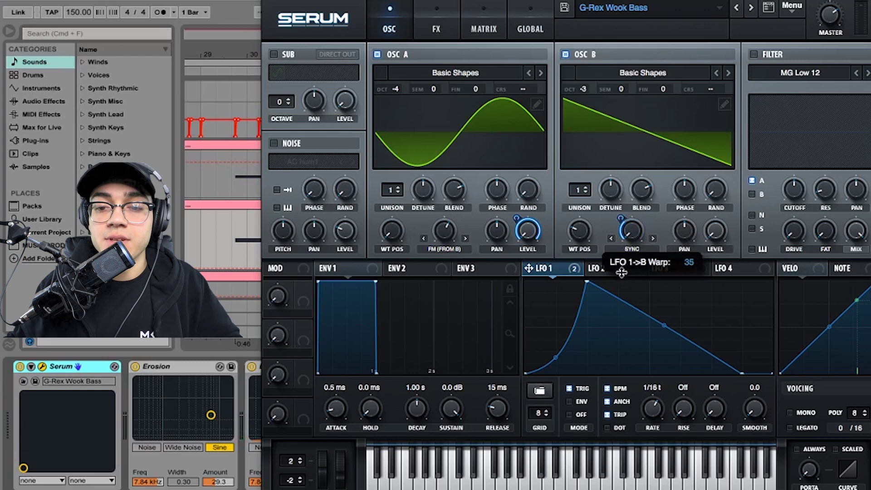
pyautogui.moveTo(621, 219); pyautogui.dragTo(605, 254)
pyautogui.rightClick(632, 232)
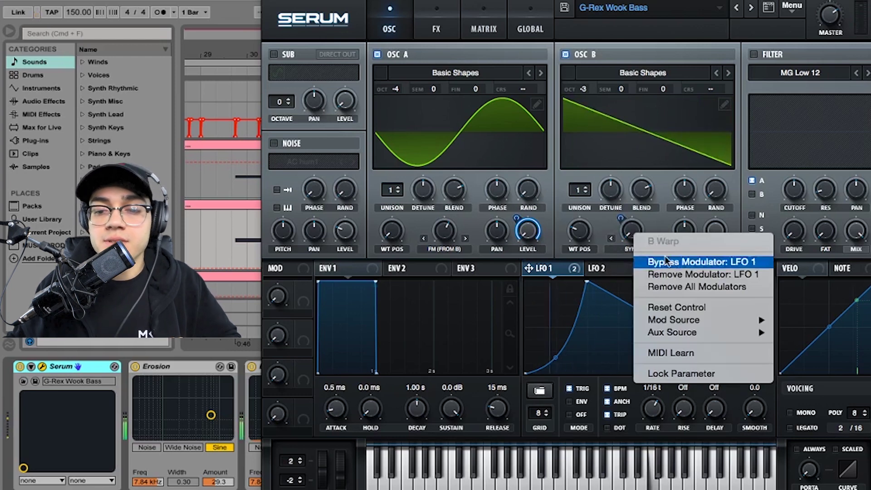
pyautogui.click(687, 285)
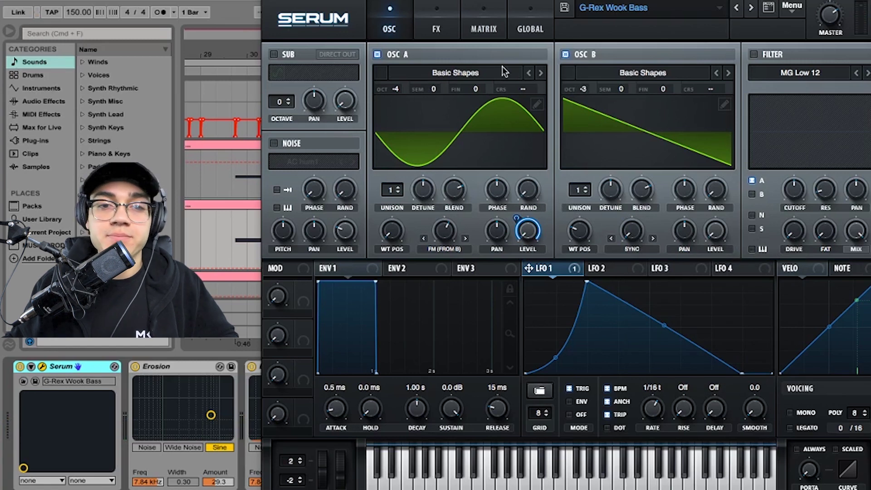
# Check Serum's effects page again and close the plug-in window
pyautogui.click(438, 19)
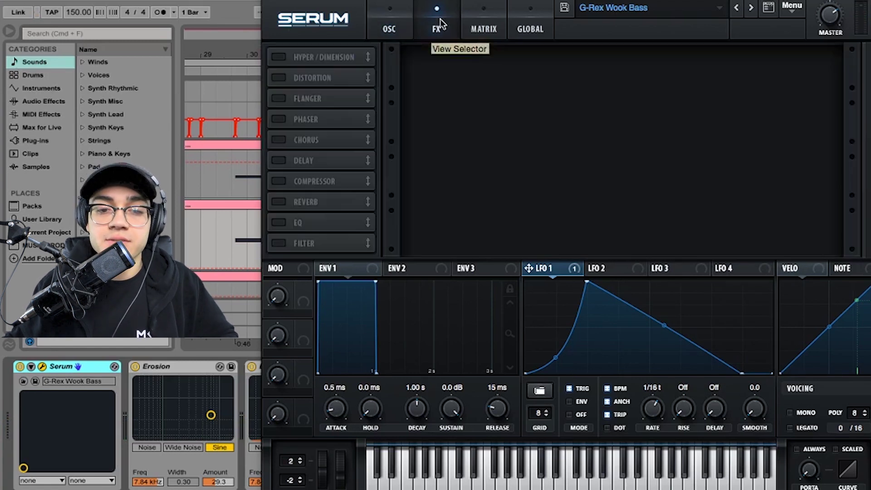
pyautogui.click(398, 30)
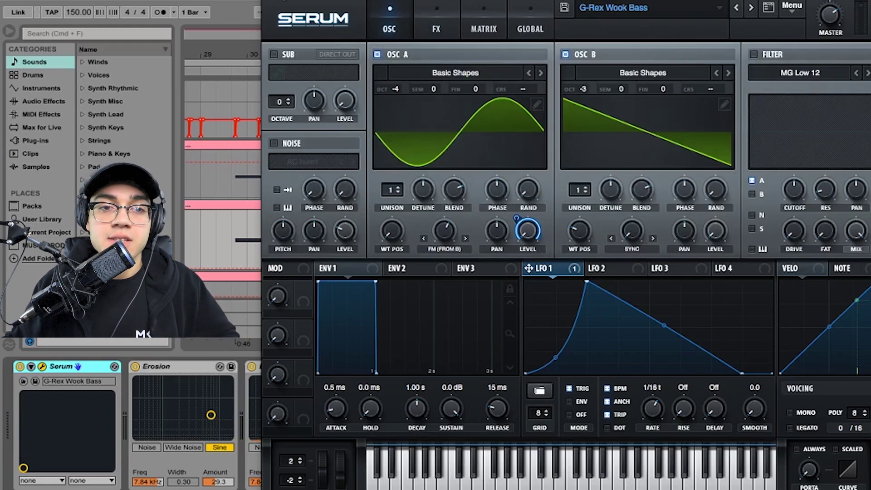
pyautogui.click(270, 2)
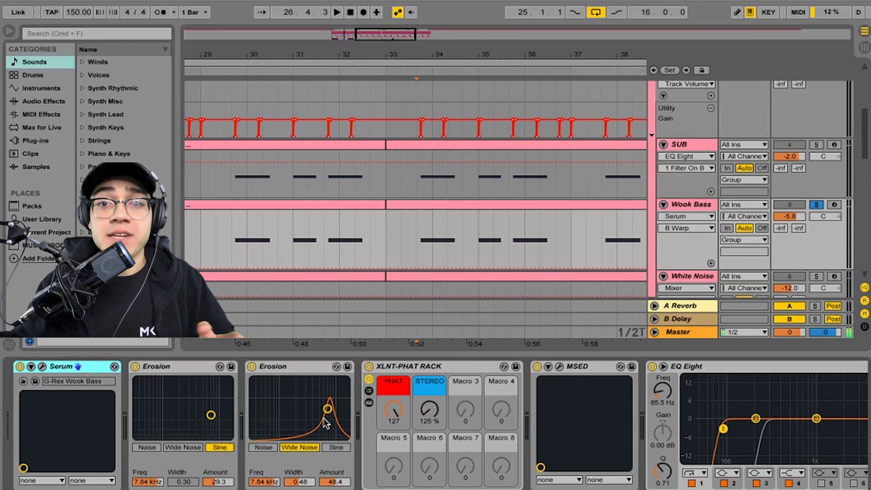
# Bypass the XLNT-PHAT RACK, MSED and two EQ Eight devices in the Wook Bass chain
pyautogui.click(369, 366)
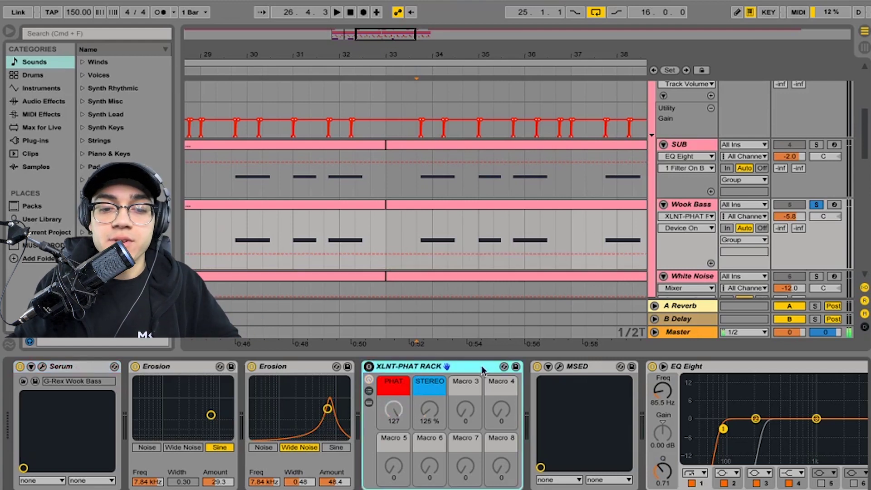
pyautogui.click(537, 366)
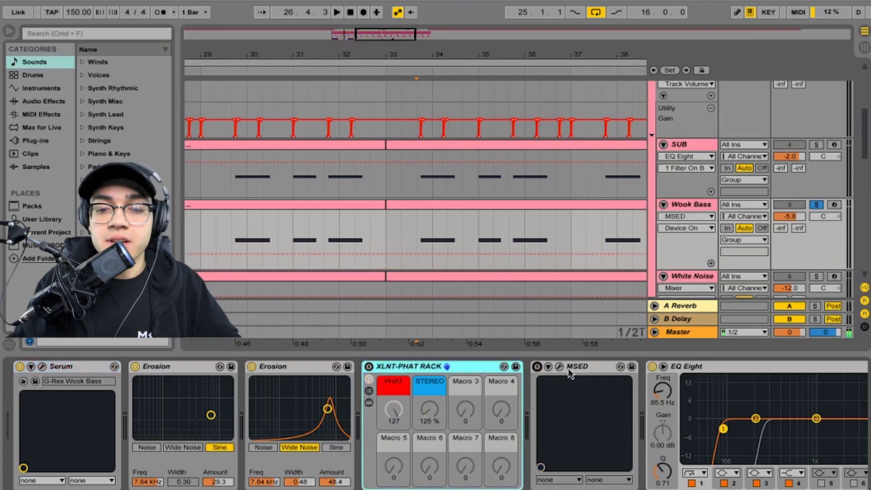
pyautogui.click(651, 366)
pyautogui.hscroll(10, 592, 383)
pyautogui.hscroll(10, 590, 380)
pyautogui.click(218, 365)
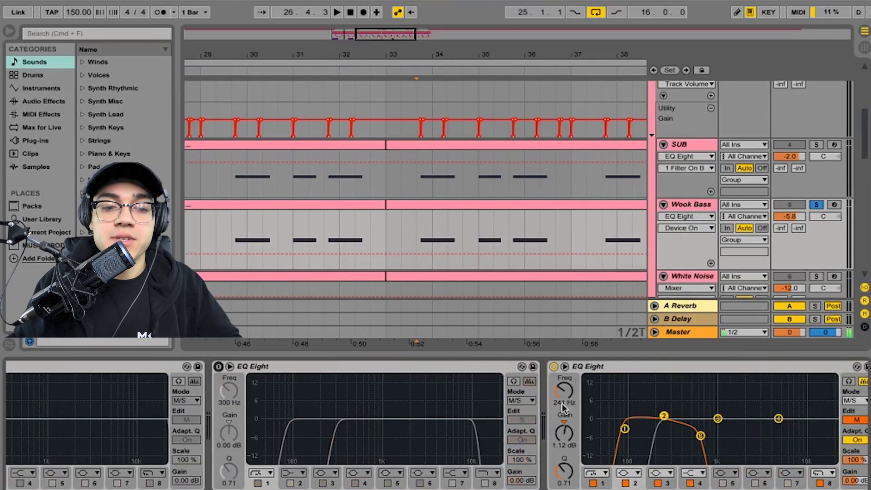
# Bypass both Erosion devices on the Wook Bass while the track plays
pyautogui.hscroll(-20, 498, 399)
pyautogui.press('space')
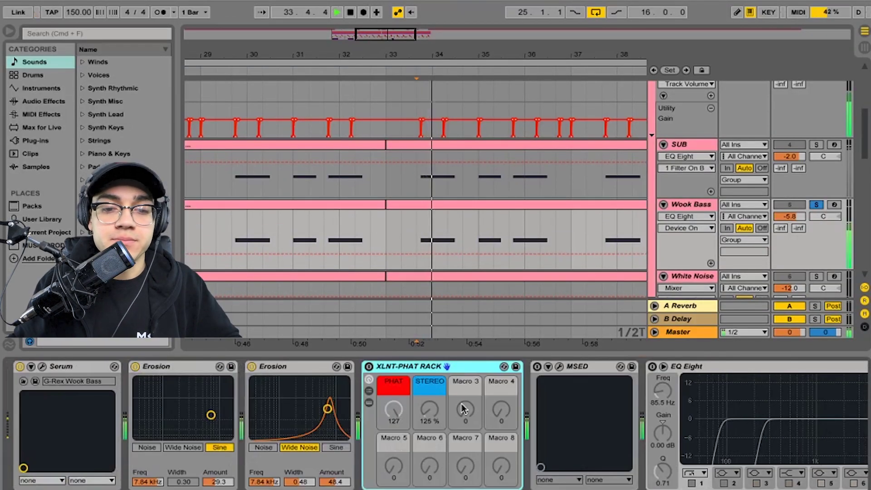
pyautogui.click(251, 366)
pyautogui.click(136, 366)
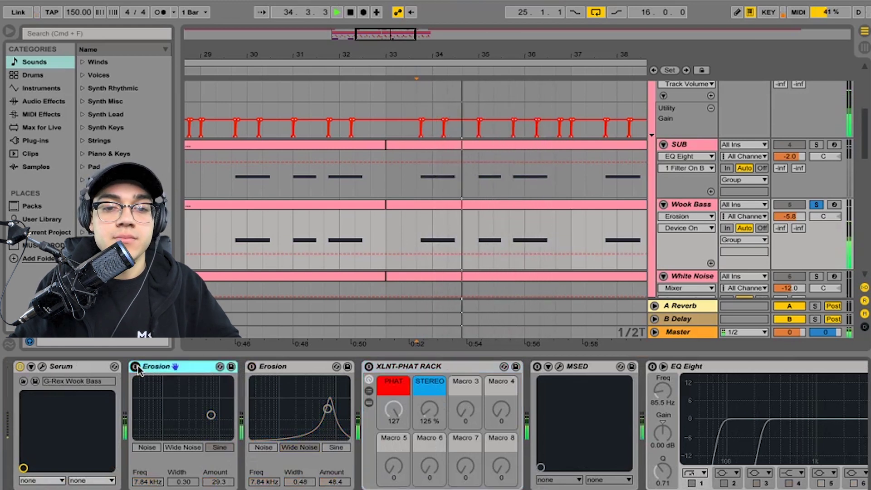
# Compare the Wook Bass with the first Erosion switched on and bypassed during playback
pyautogui.press('space')
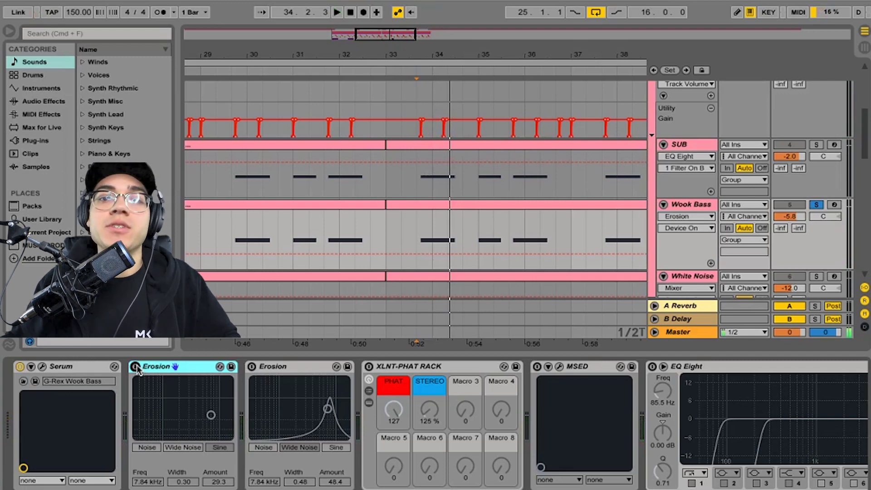
pyautogui.click(136, 366)
pyautogui.press('space')
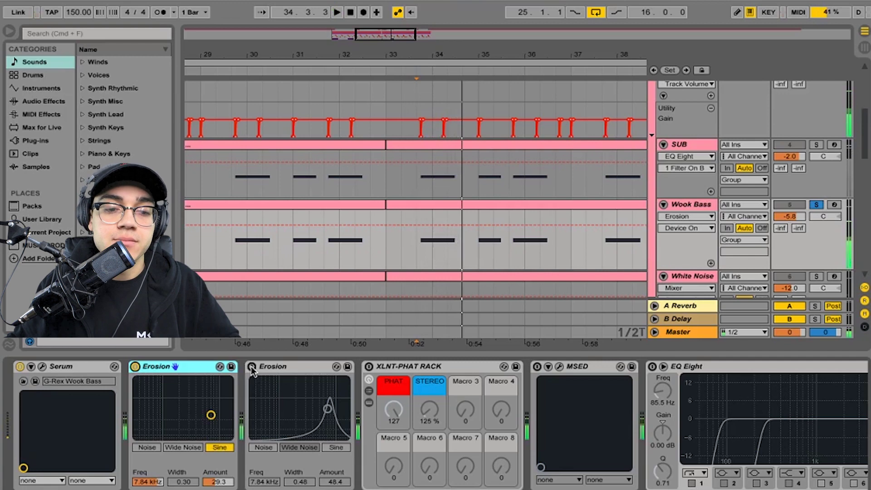
pyautogui.click(134, 366)
pyautogui.press('space')
pyautogui.press('space')
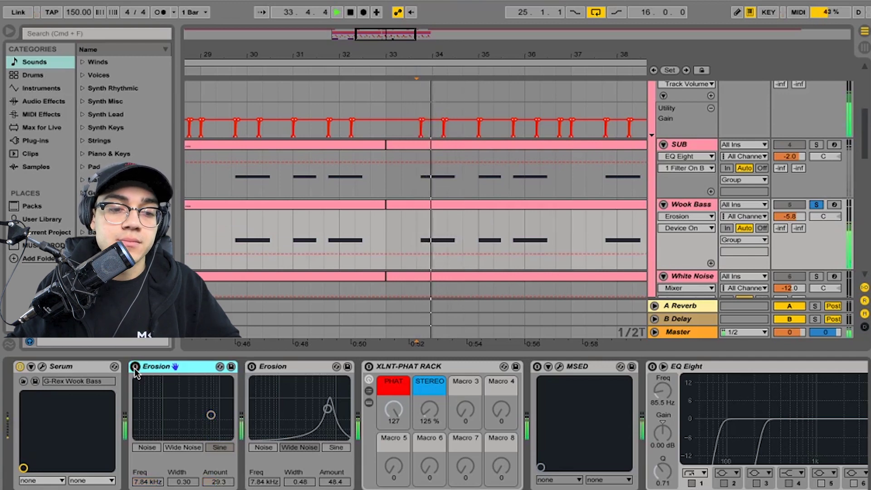
# Switch both Erosion devices on one after the other, auditioning the Wook Bass with each
pyautogui.click(135, 366)
pyautogui.press('space')
pyautogui.press('space')
pyautogui.click(250, 367)
pyautogui.press('space')
pyautogui.press('space')
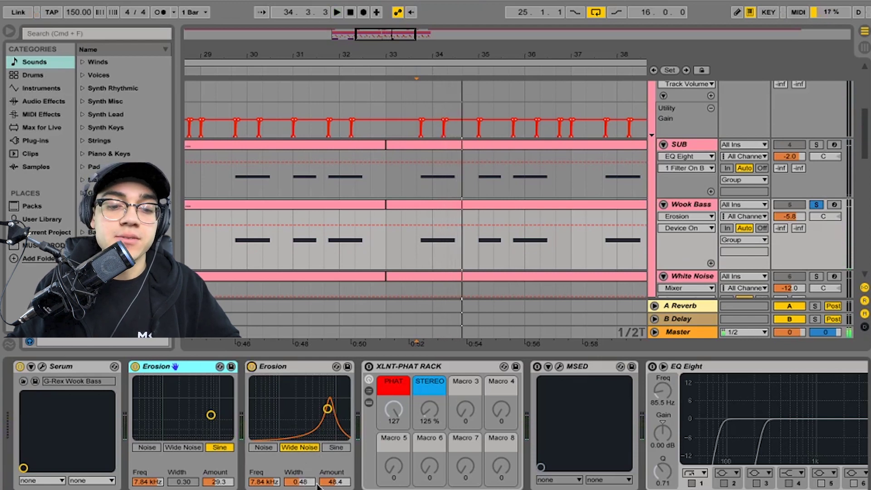
# Try a Width of 2.50 on the second Erosion during playback and settle on 0.99
pyautogui.moveTo(308, 486); pyautogui.dragTo(307, 444)
pyautogui.press('space')
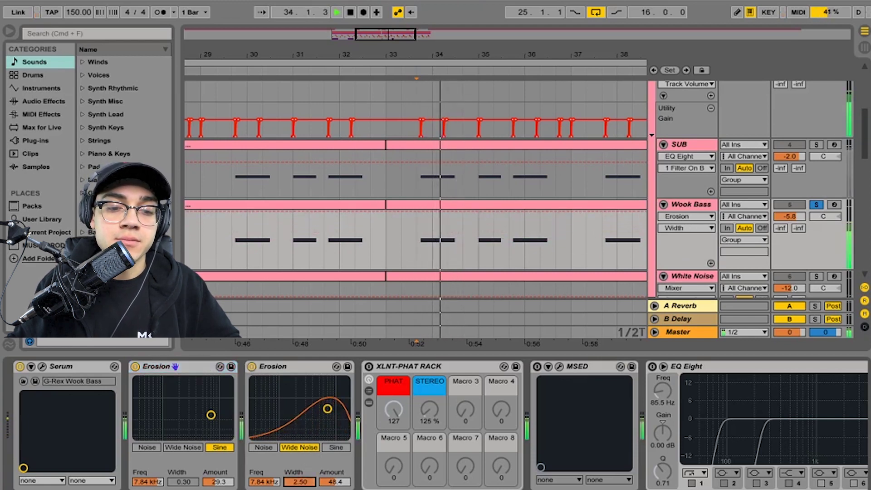
pyautogui.moveTo(308, 444); pyautogui.dragTo(308, 474)
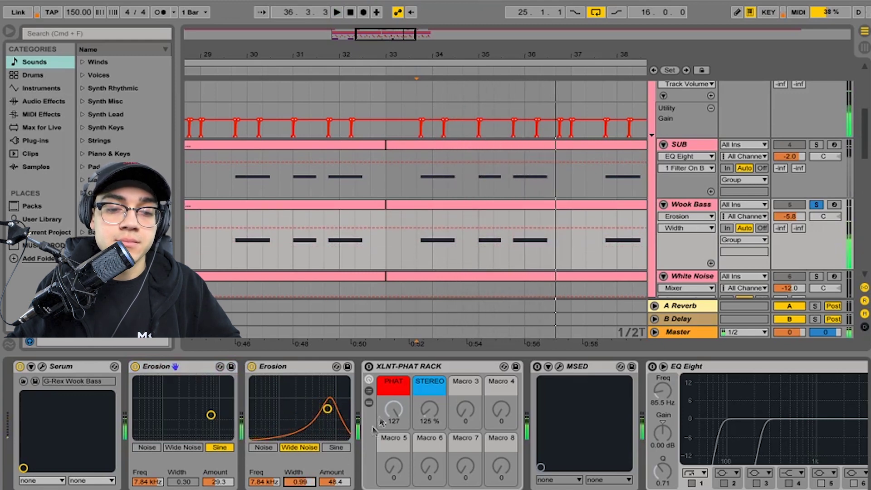
pyautogui.press('space')
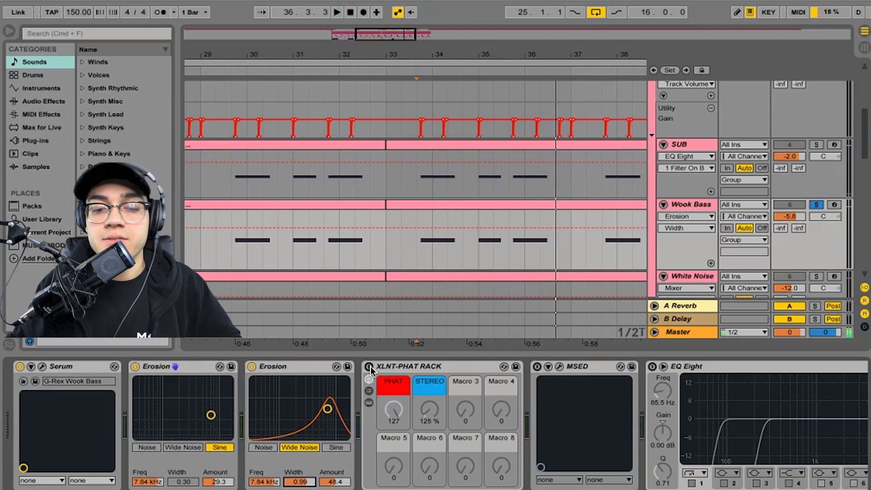
# Switch on the XLNT-PHAT RACK and MSED, and check the mid and side gains in the MSED window
pyautogui.click(370, 367)
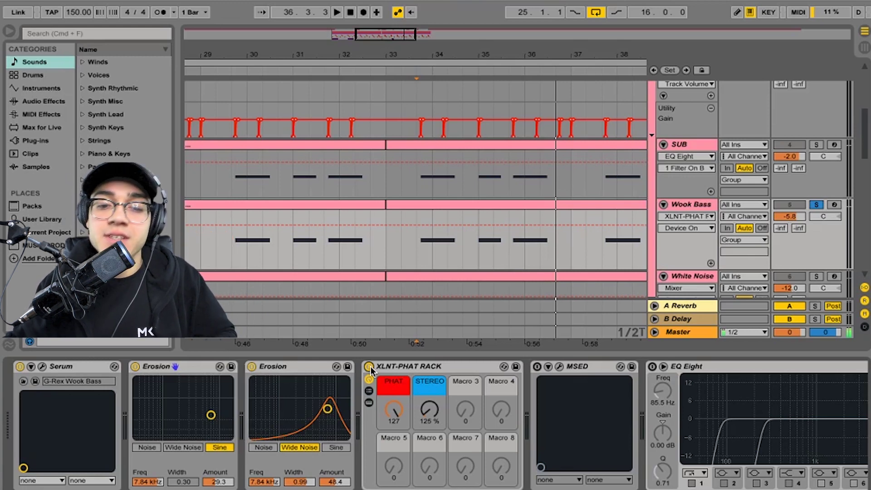
pyautogui.hscroll(3, 370, 366)
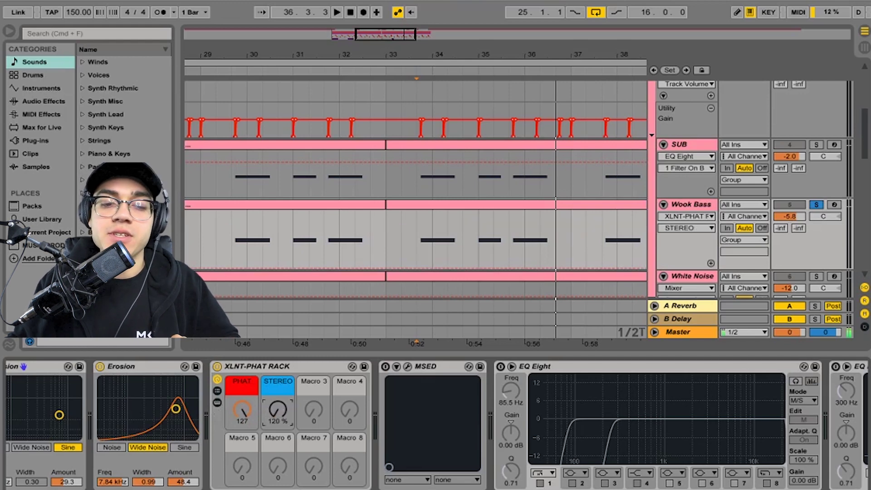
pyautogui.click(385, 367)
pyautogui.click(409, 367)
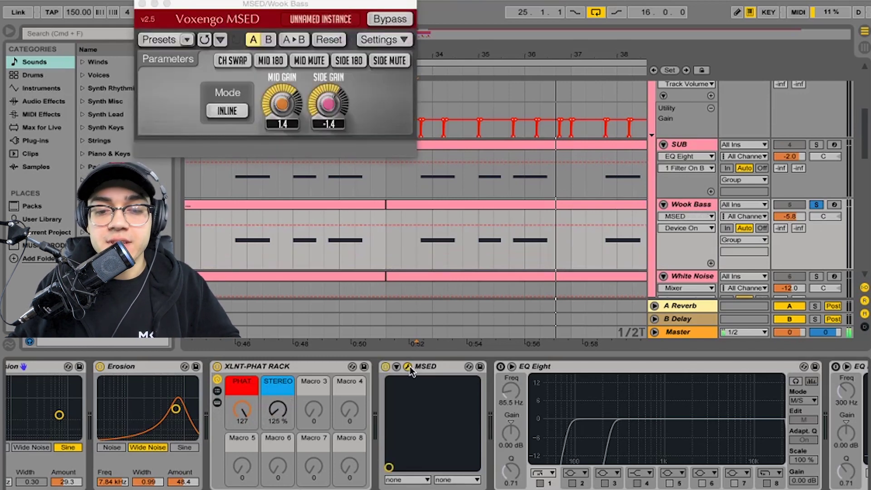
pyautogui.moveTo(349, 3); pyautogui.dragTo(751, 60)
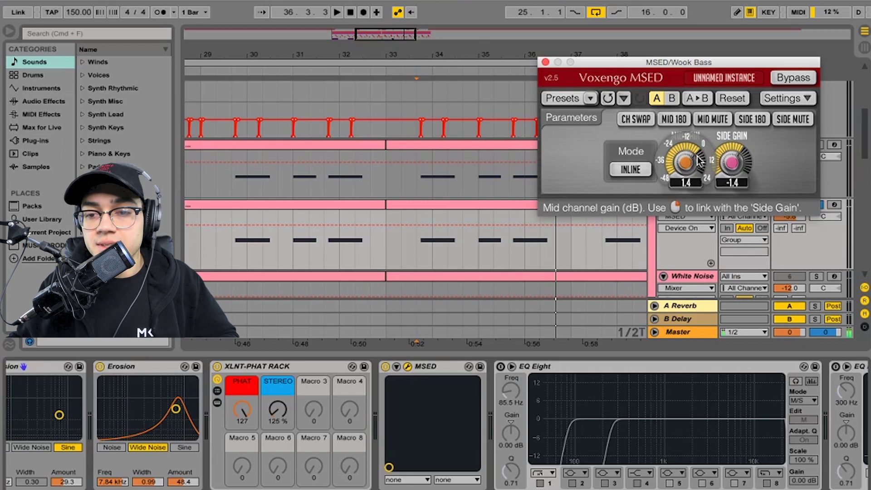
pyautogui.click(545, 63)
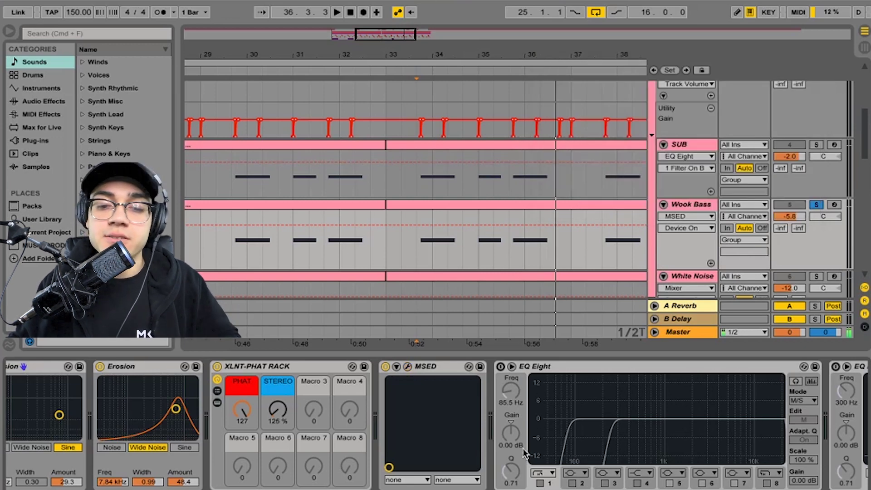
# Switch on the first EQ Eight and check its side curve before returning to mid editing
pyautogui.click(501, 366)
pyautogui.hscroll(5, 645, 422)
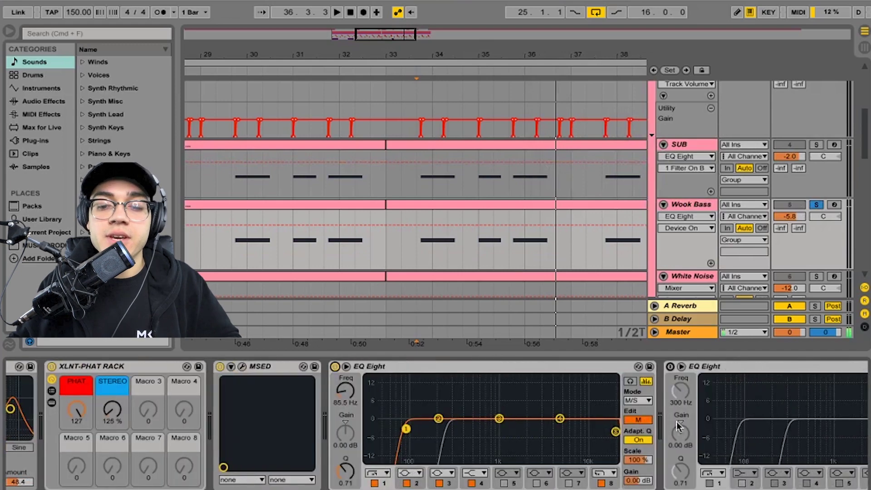
pyautogui.click(636, 420)
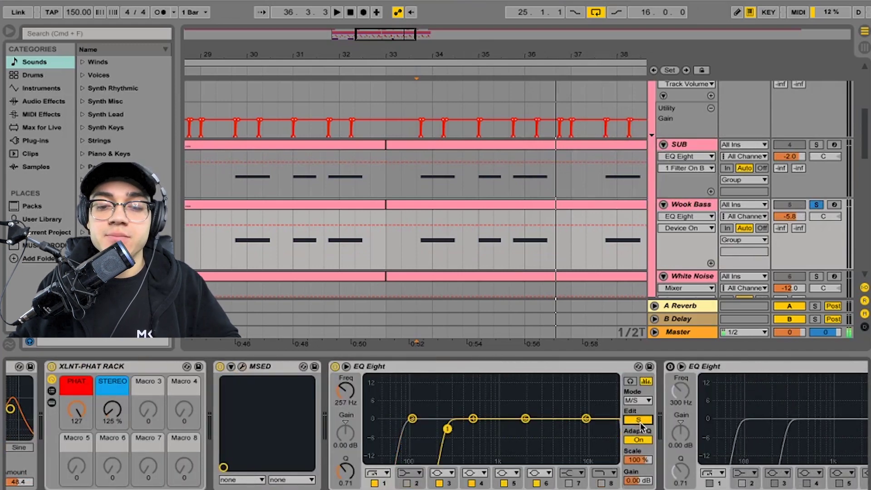
pyautogui.click(639, 421)
pyautogui.hscroll(7, 676, 397)
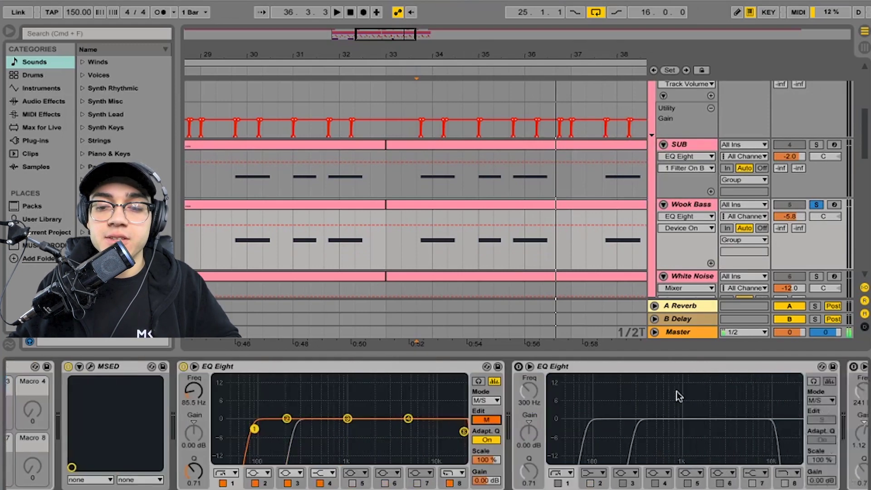
# Toggle the second EQ Eight on and off, and audition the bass with only the first EQ Eight active
pyautogui.click(421, 366)
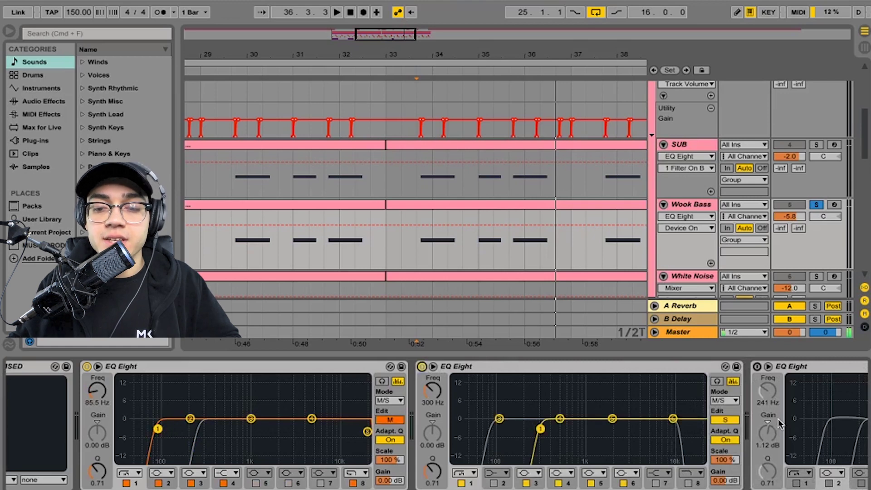
pyautogui.click(421, 366)
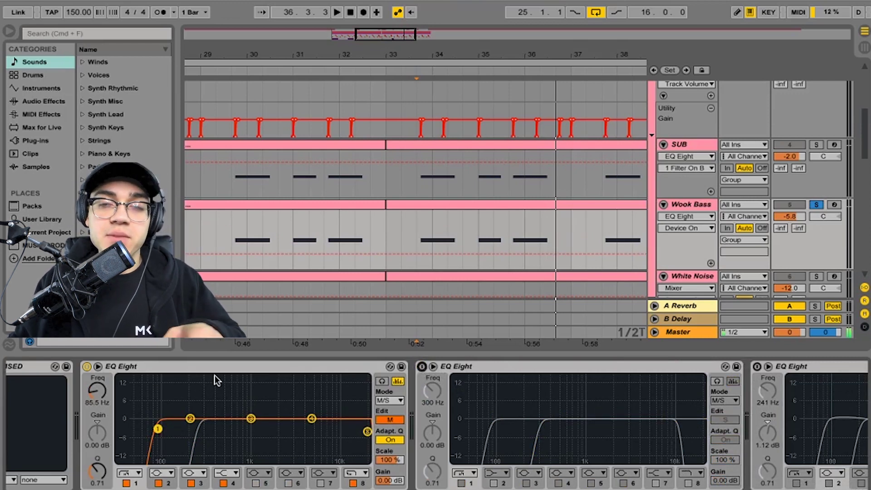
pyautogui.press('space')
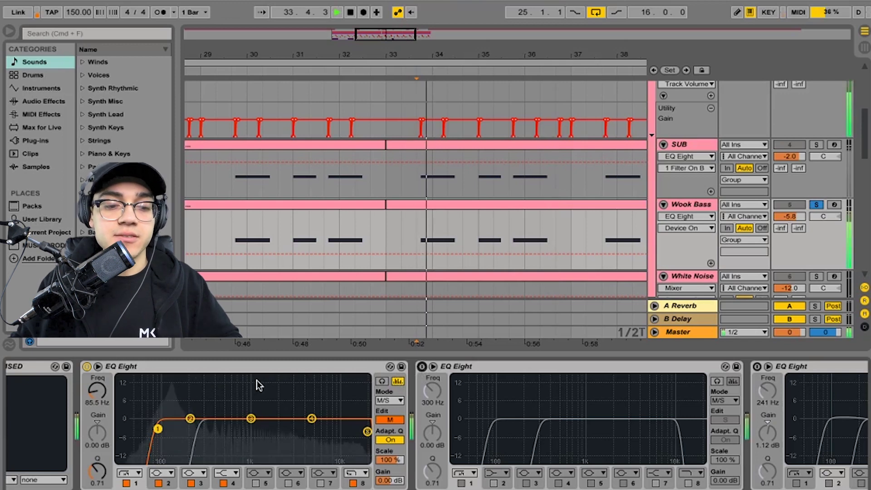
pyautogui.press('space')
pyautogui.press('space')
pyautogui.press('space')
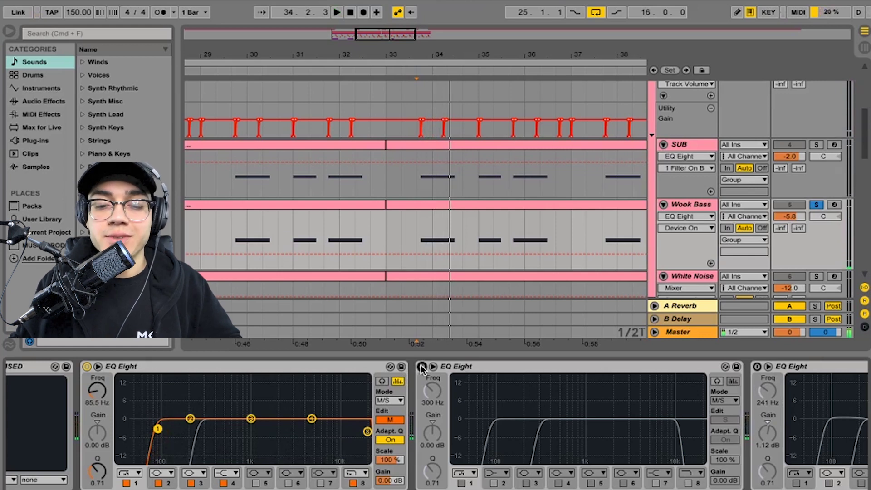
# Switch on the second EQ Eight, show its mid curve for editing, and audition the bass through it
pyautogui.click(421, 366)
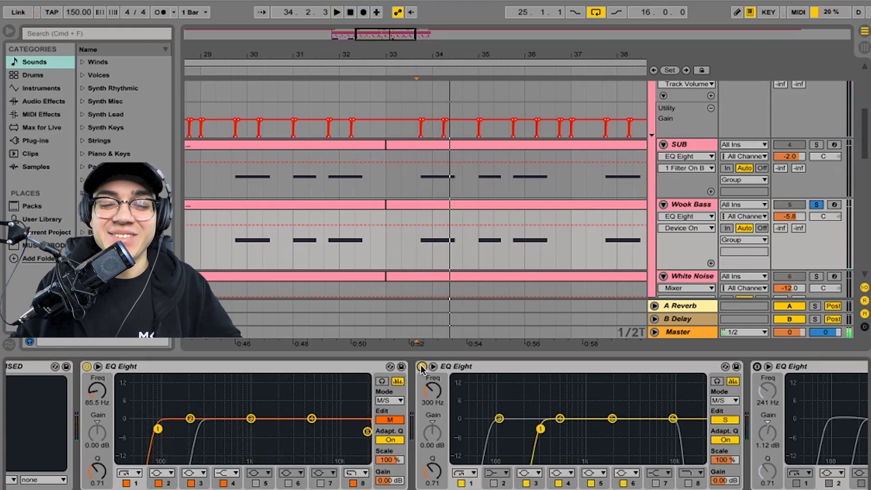
pyautogui.click(724, 420)
pyautogui.press('space')
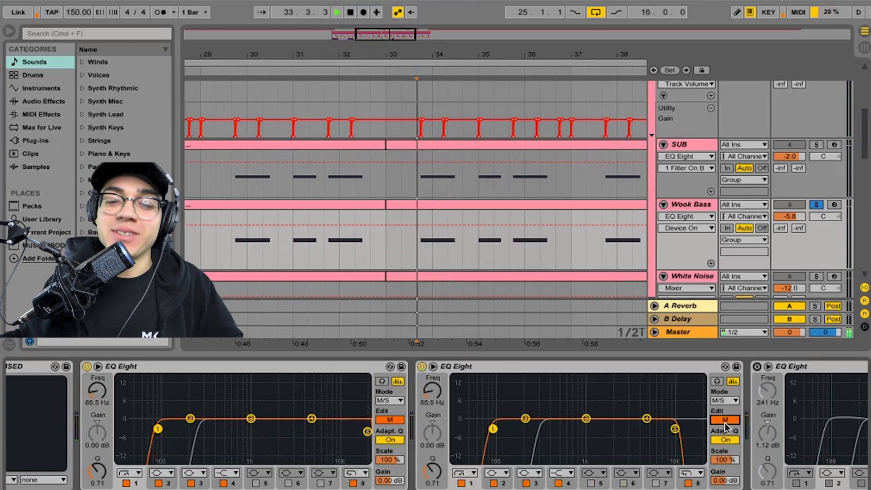
pyautogui.press('space')
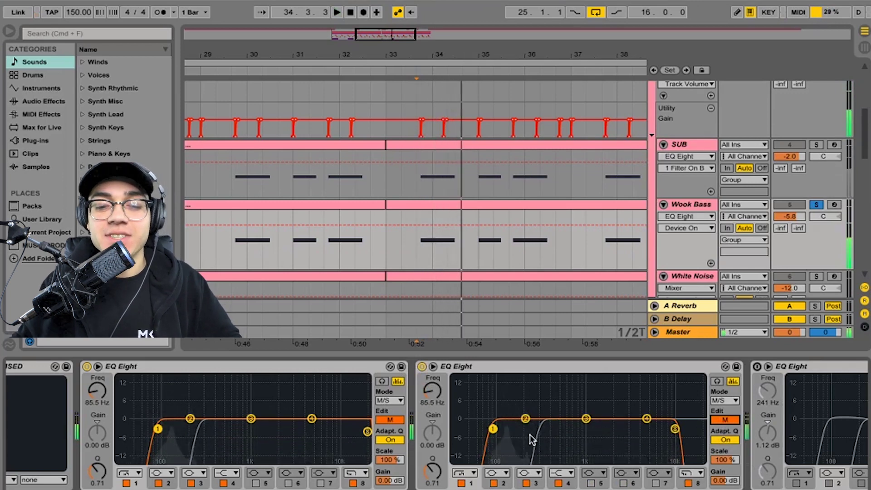
pyautogui.press('space')
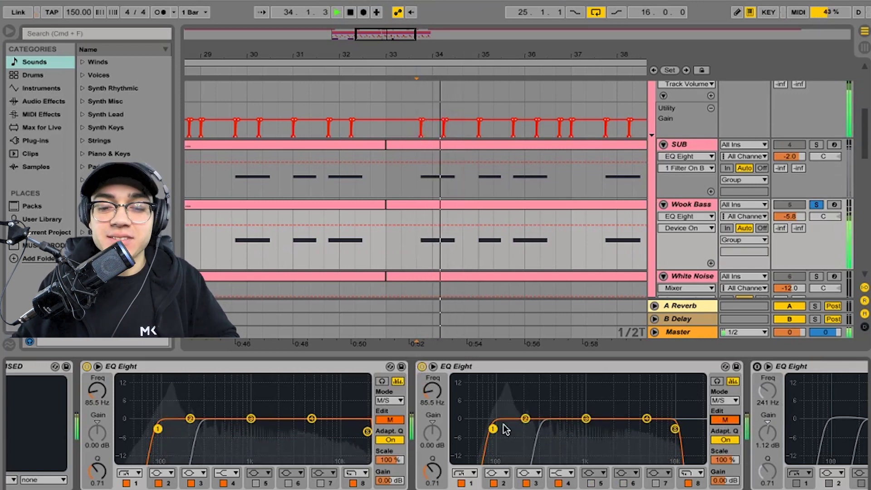
pyautogui.press('space')
# Switch on the third EQ Eight and audition its shaping of the mid signal
pyautogui.click(756, 366)
pyautogui.hscroll(5, 678, 385)
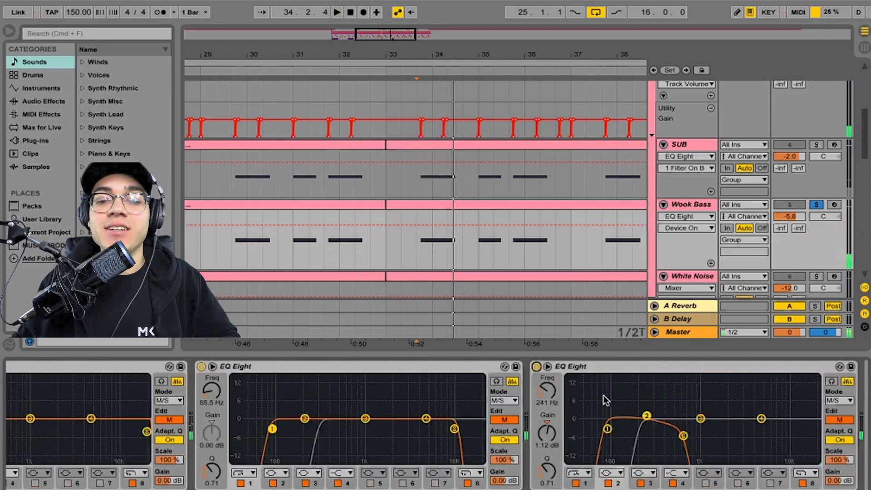
pyautogui.press('space')
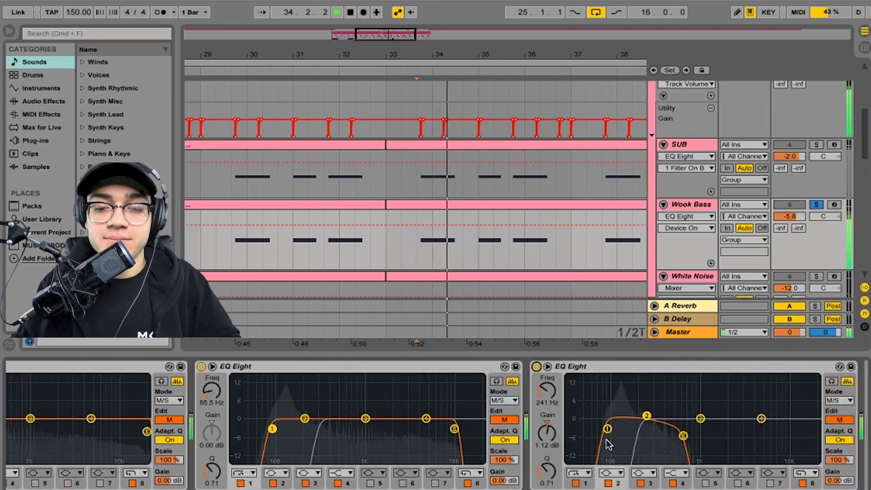
pyautogui.press('space')
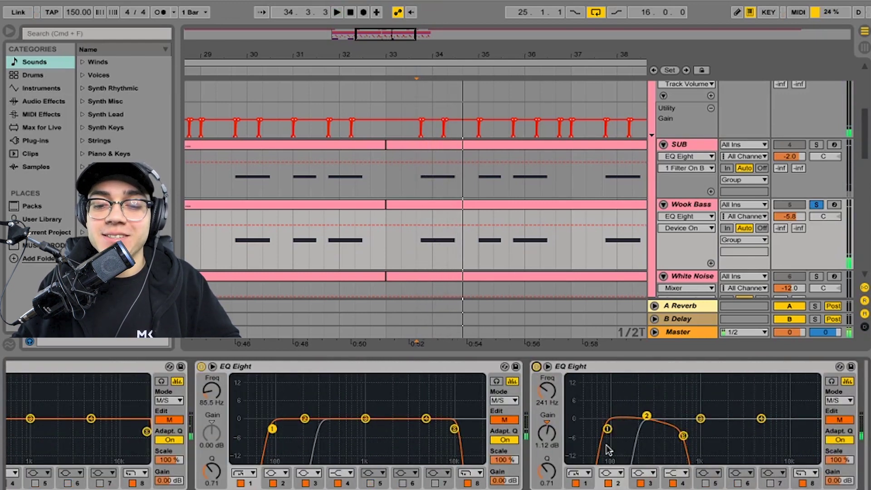
pyautogui.press('space')
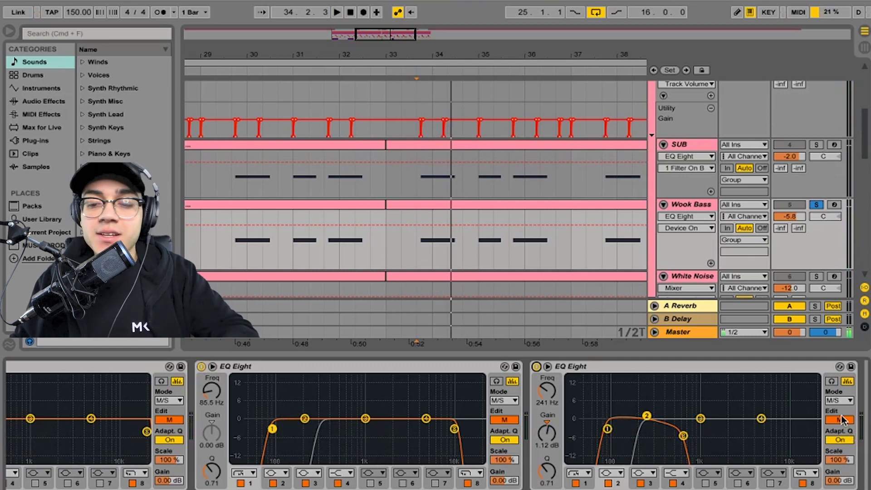
# Sweep the third EQ Eight's mid high-cut up to 22.0 kHz and back to about 635 Hz during playback
pyautogui.moveTo(683, 436); pyautogui.dragTo(684, 433)
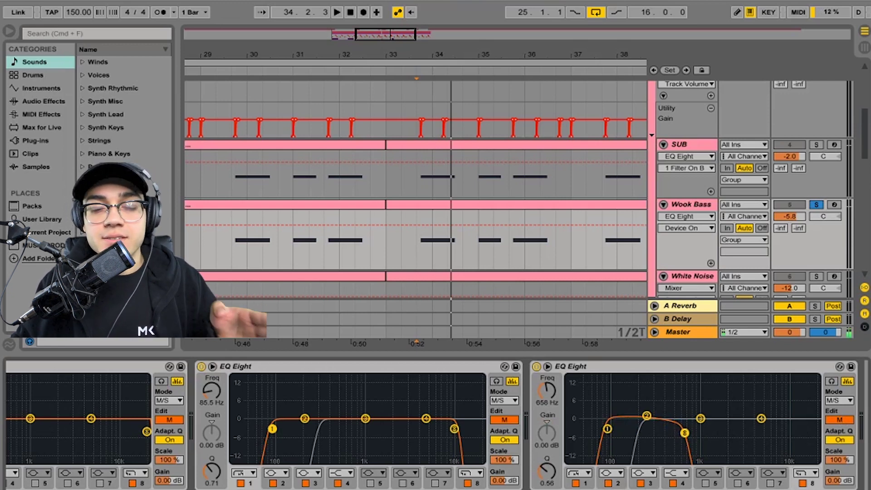
pyautogui.moveTo(684, 433); pyautogui.dragTo(816, 442)
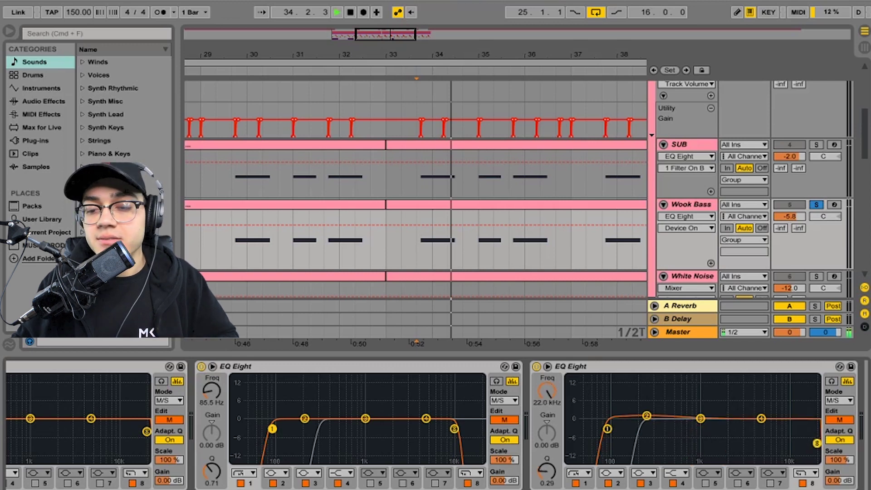
pyautogui.press('space')
pyautogui.moveTo(816, 443); pyautogui.dragTo(683, 436)
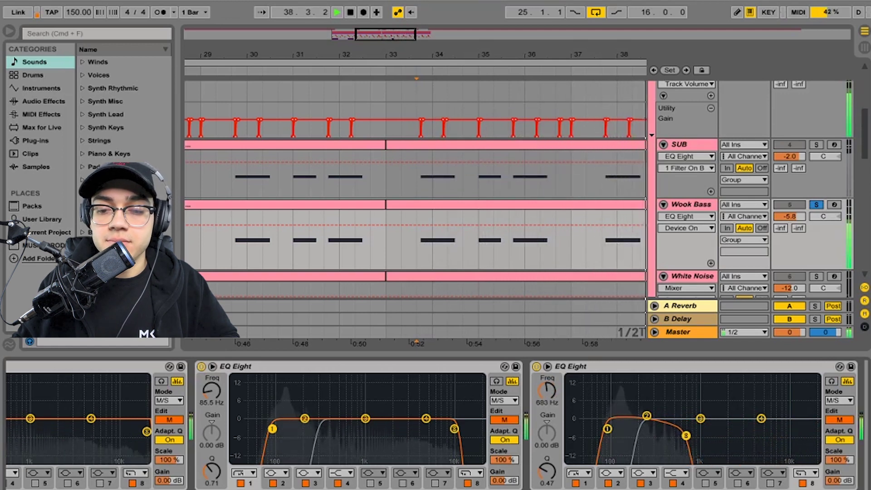
pyautogui.press('space')
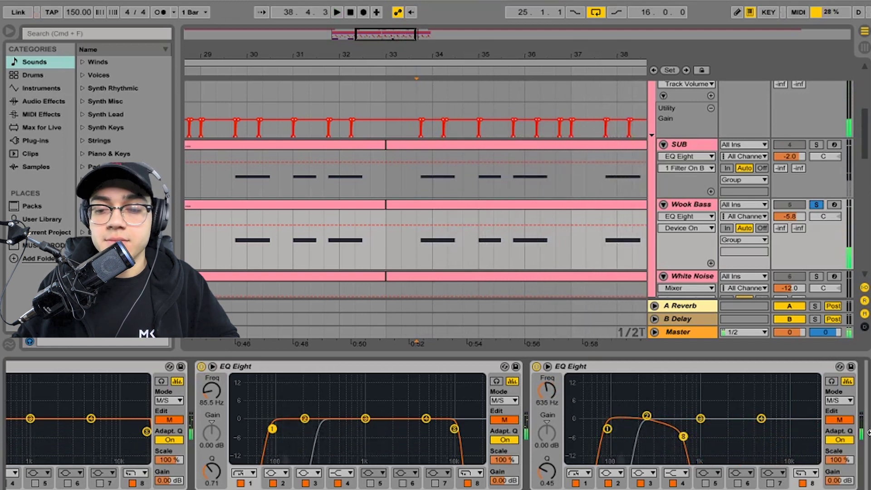
# Switch the third EQ Eight to side editing, set its low-cut to about 269 Hz, and audition it
pyautogui.click(839, 419)
pyautogui.moveTo(643, 429); pyautogui.dragTo(650, 429)
pyautogui.press('space')
pyautogui.press('space')
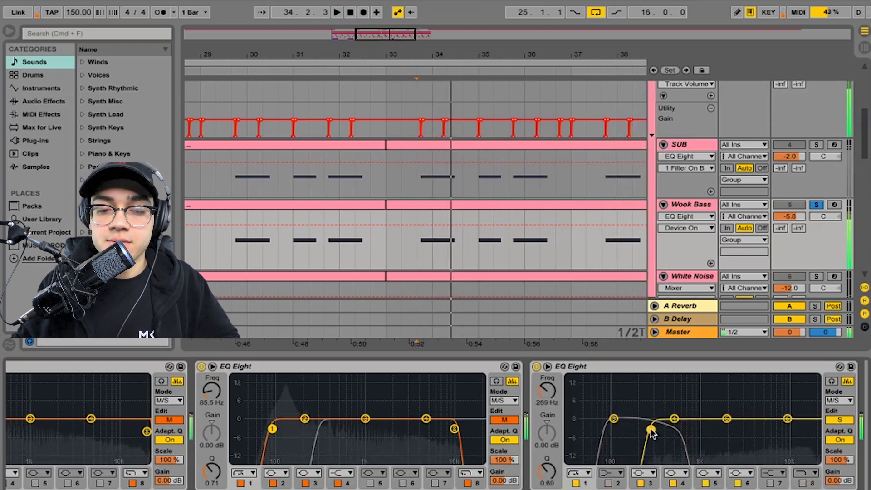
# Hide the device chain, solo the White Noise track, and place the playback start just before its first Drop 1 note
pyautogui.press('super+alt+l')
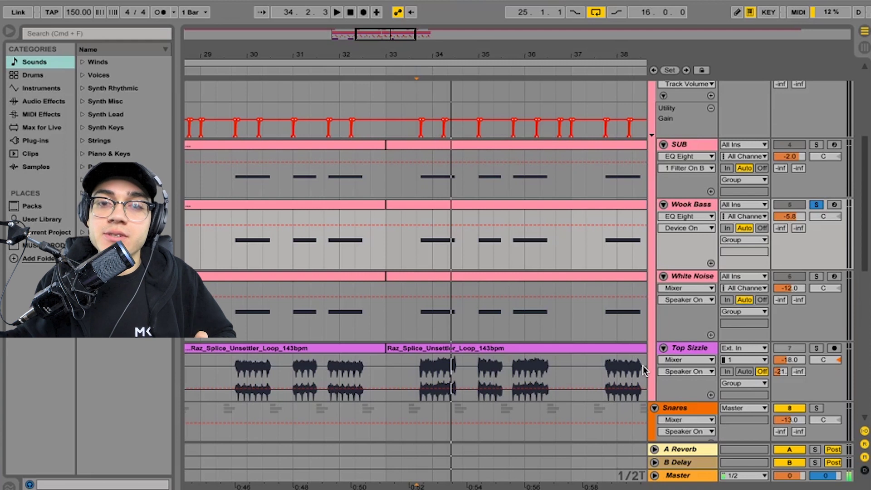
pyautogui.click(815, 277)
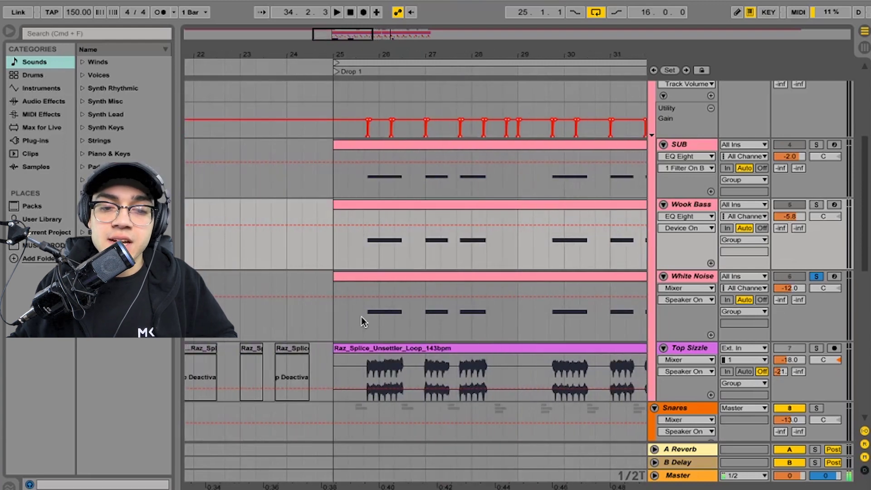
pyautogui.click(363, 317)
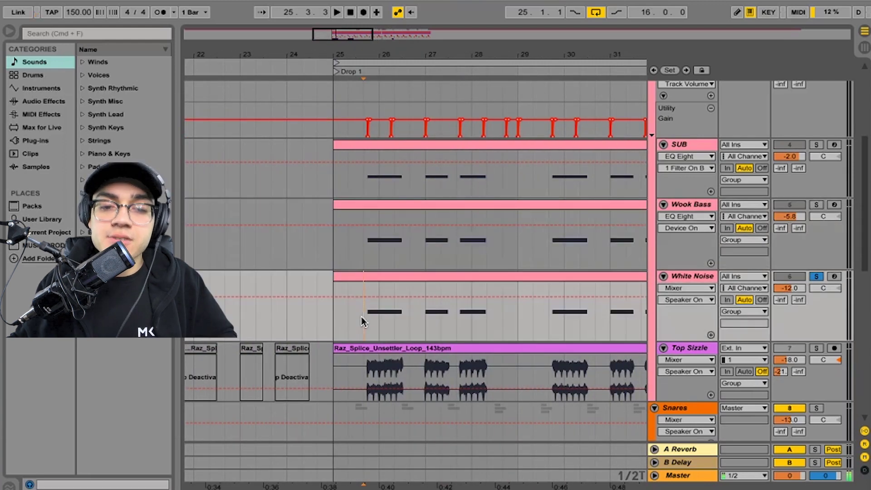
# Audition the soloed White Noise track and open its Serum instance, moving the plugin window clear of the device chain
pyautogui.press('space')
pyautogui.doubleClick(678, 276)
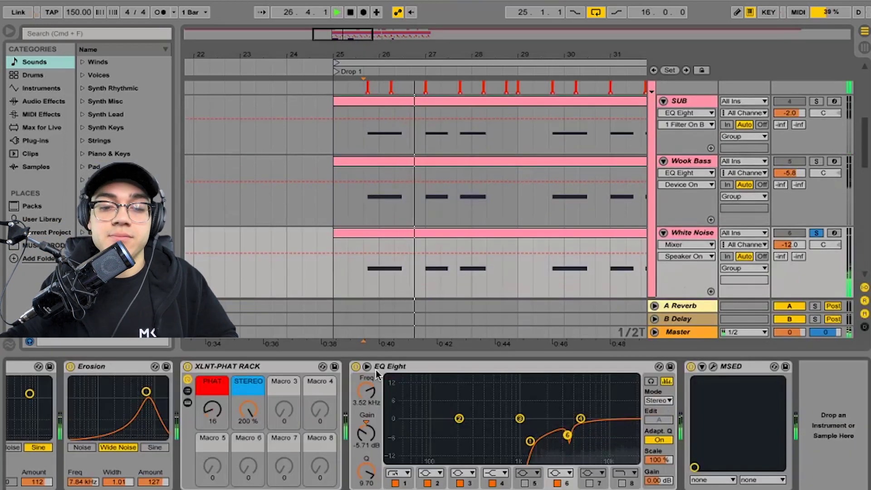
pyautogui.hscroll(-5, 375, 369)
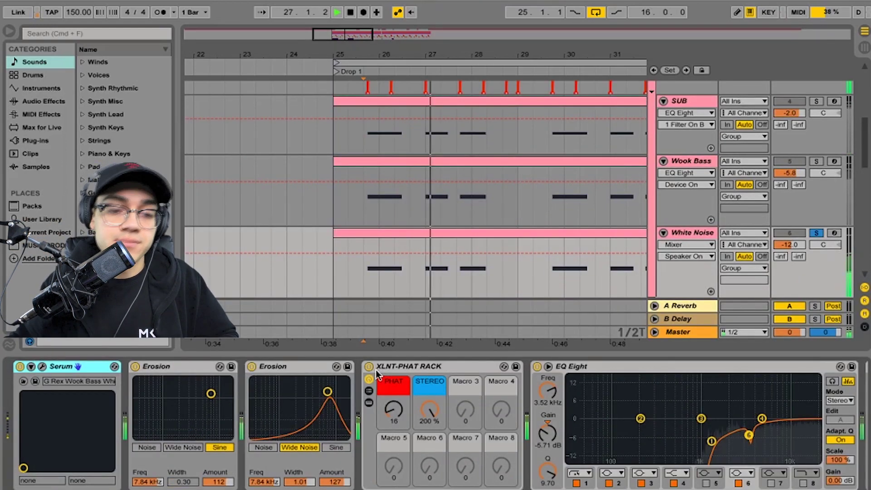
pyautogui.click(43, 366)
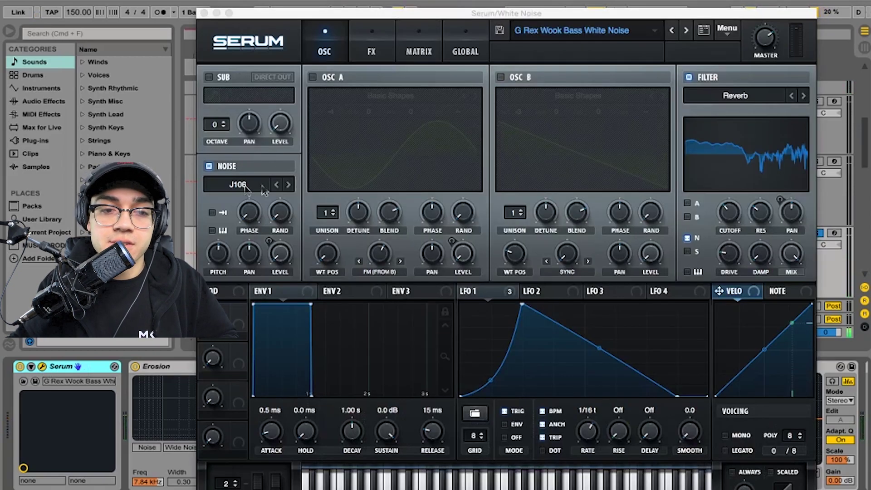
pyautogui.moveTo(640, 13); pyautogui.dragTo(694, 0)
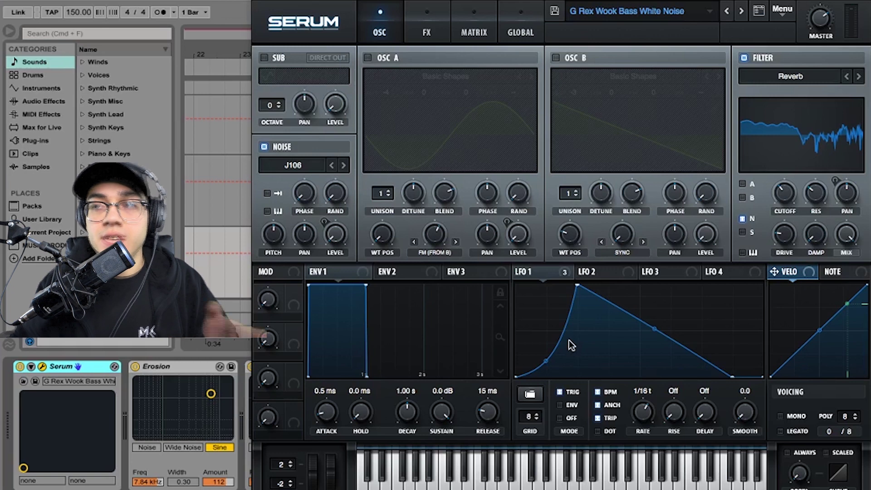
# Toggle the noise oscillator to audition it, and choose J106 from the Analog noise samples
pyautogui.click(265, 147)
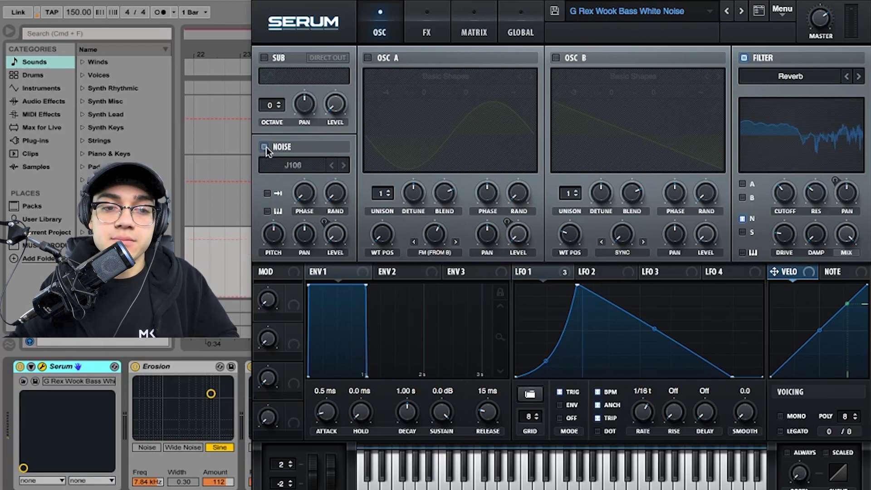
pyautogui.click(304, 165)
pyautogui.moveTo(363, 181)
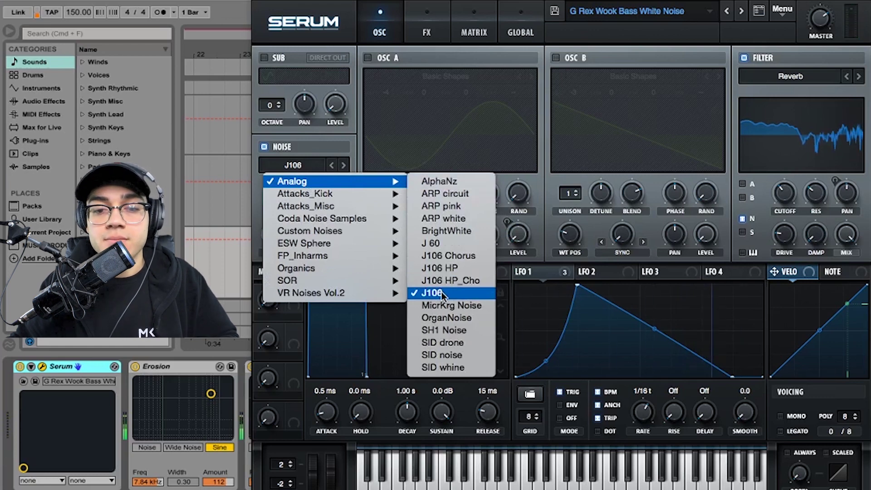
pyautogui.click(442, 292)
pyautogui.click(307, 166)
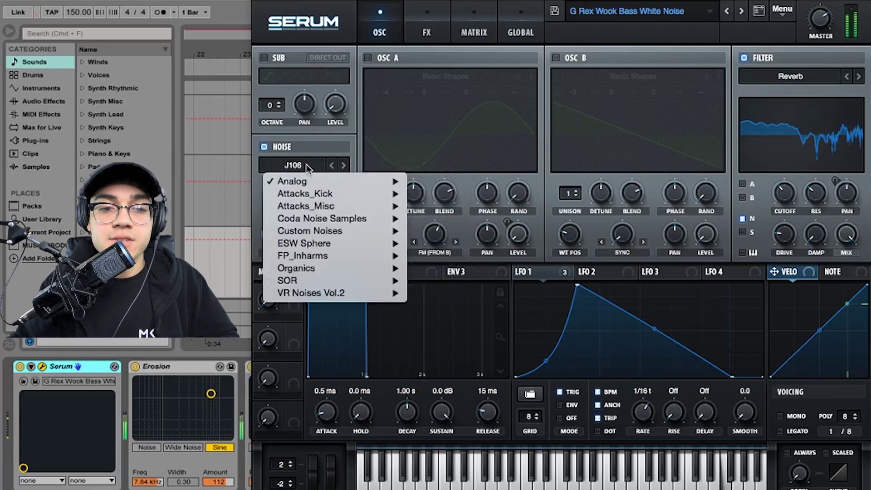
pyautogui.click(345, 162)
pyautogui.click(300, 164)
pyautogui.moveTo(312, 182)
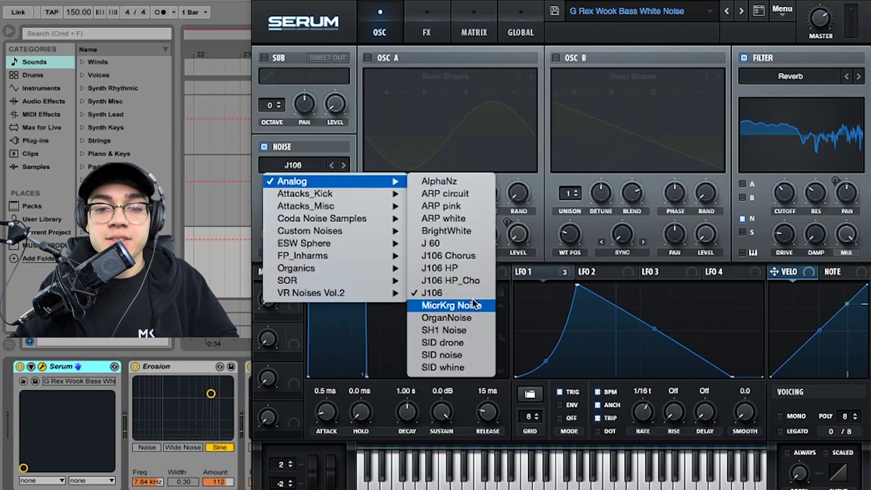
pyautogui.click(472, 295)
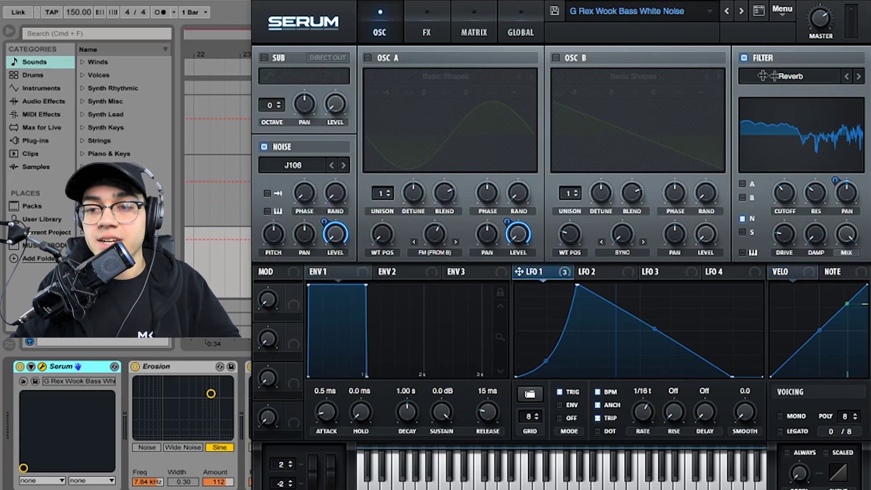
# Try the Reverb filter's stereo amount at 68% and 65%, and bring up its modulation options
pyautogui.click(744, 219)
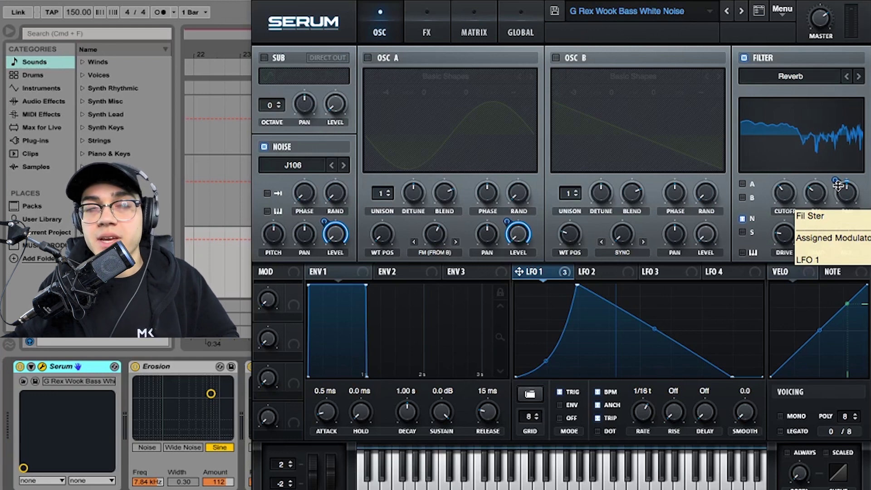
pyautogui.click(848, 198)
pyautogui.moveTo(847, 201); pyautogui.dragTo(848, 174)
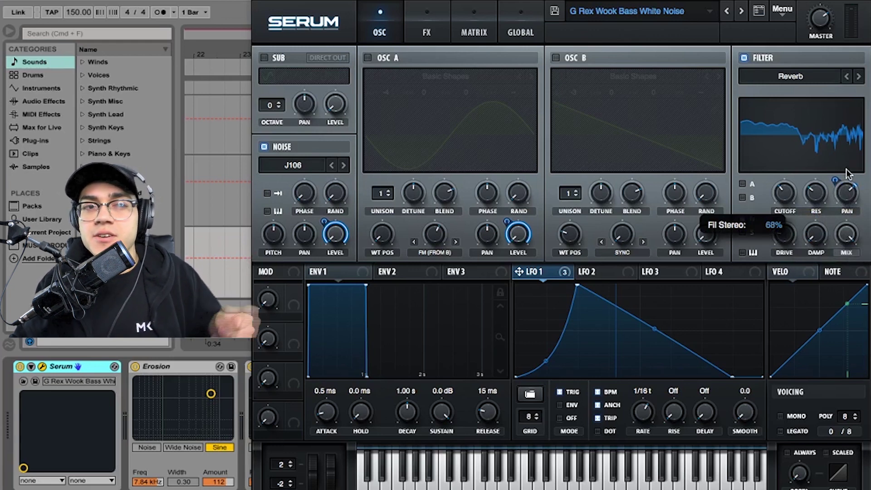
pyautogui.moveTo(846, 174); pyautogui.dragTo(846, 177)
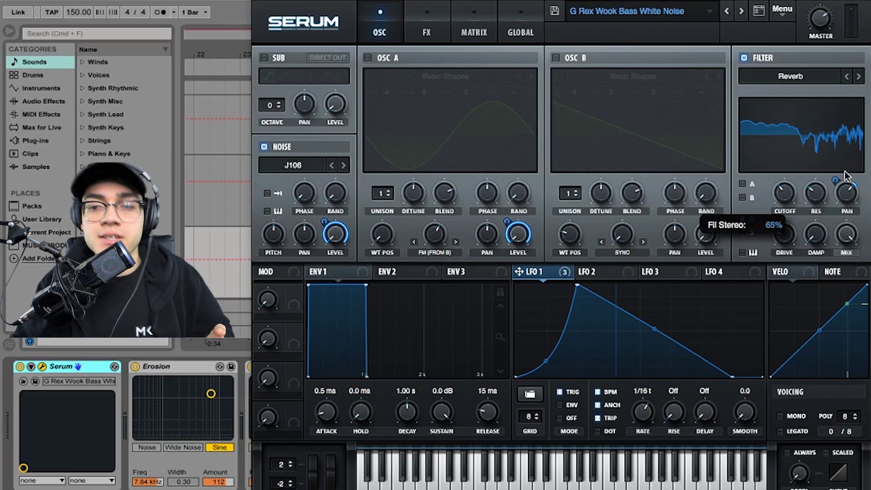
pyautogui.moveTo(846, 175); pyautogui.dragTo(845, 218)
pyautogui.moveTo(864, 184); pyautogui.dragTo(863, 201)
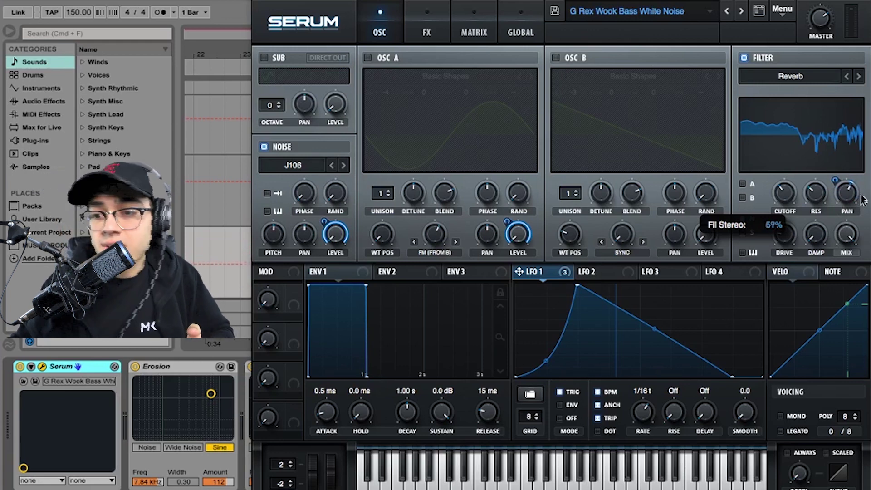
pyautogui.rightClick(845, 194)
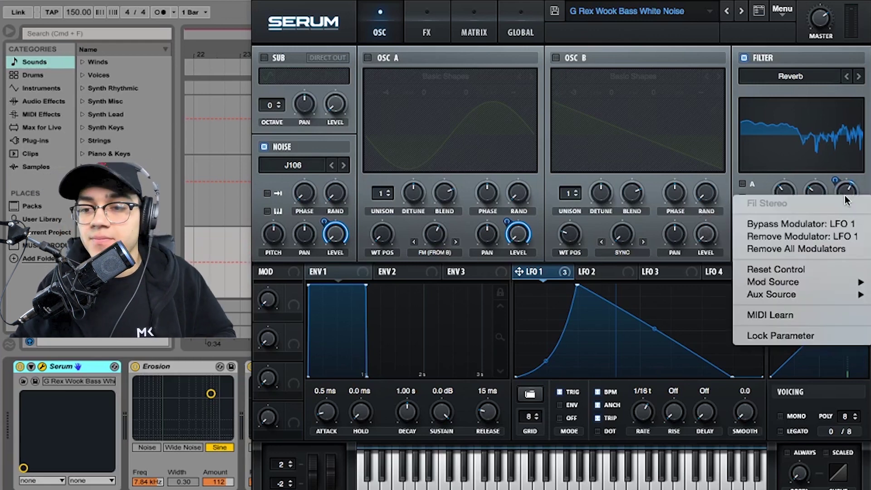
pyautogui.click(831, 250)
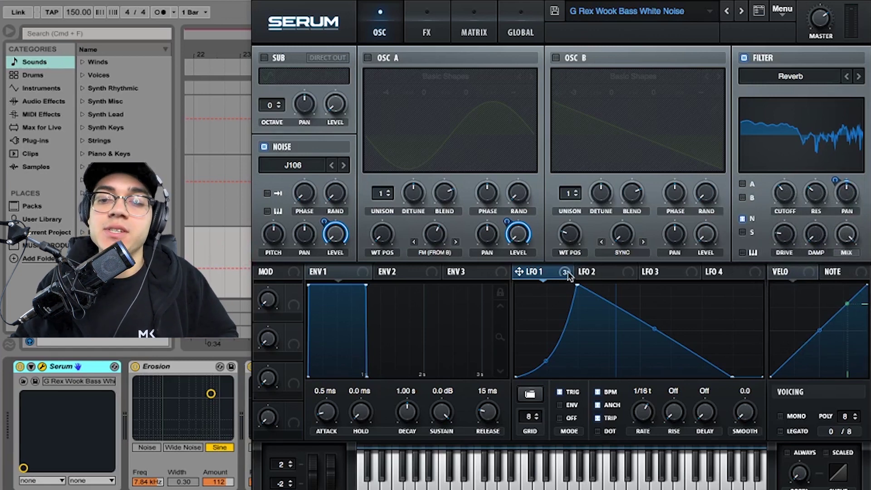
# Audition Serum's Tube distortion and multiband compressor by toggling them off and back on, and close the synth window
pyautogui.moveTo(568, 274)
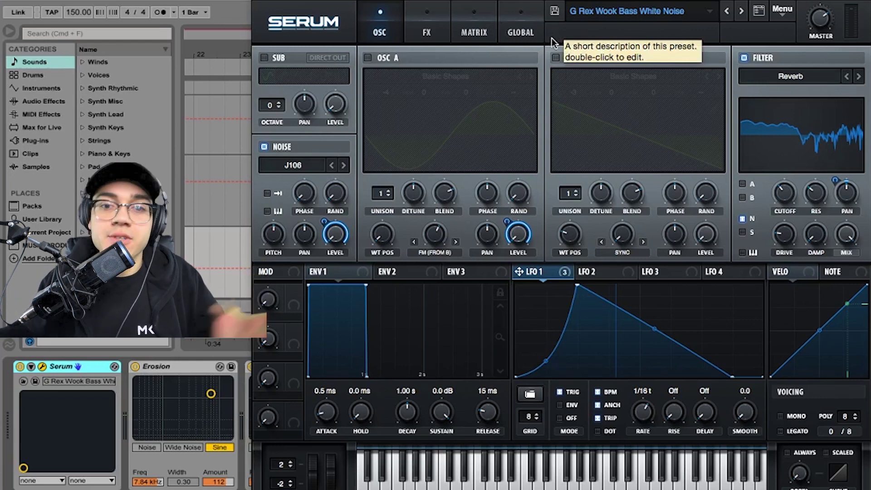
pyautogui.click(438, 37)
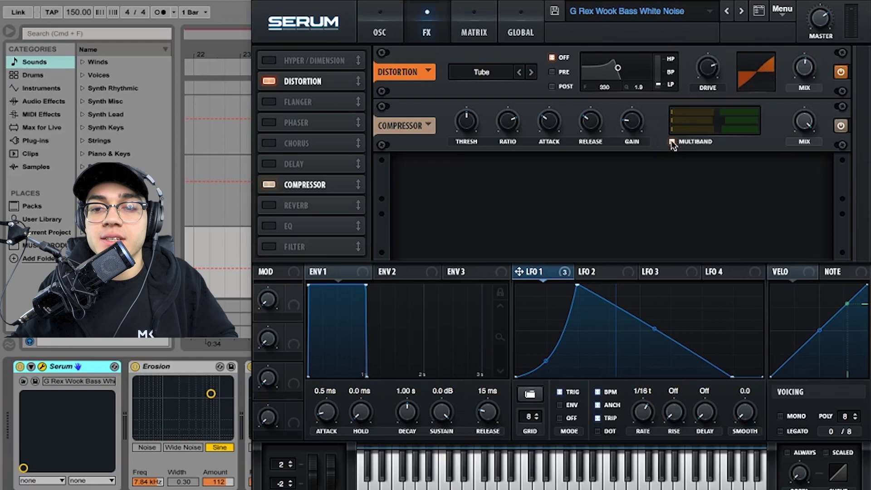
pyautogui.click(842, 125)
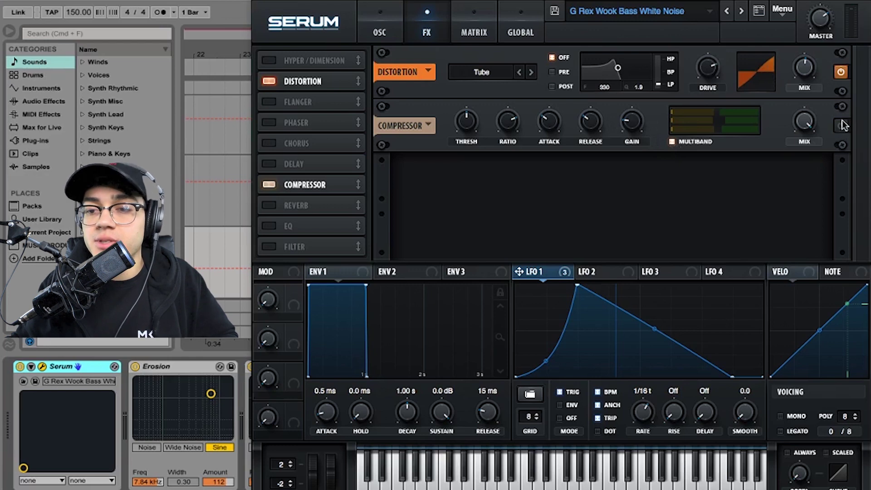
pyautogui.click(840, 72)
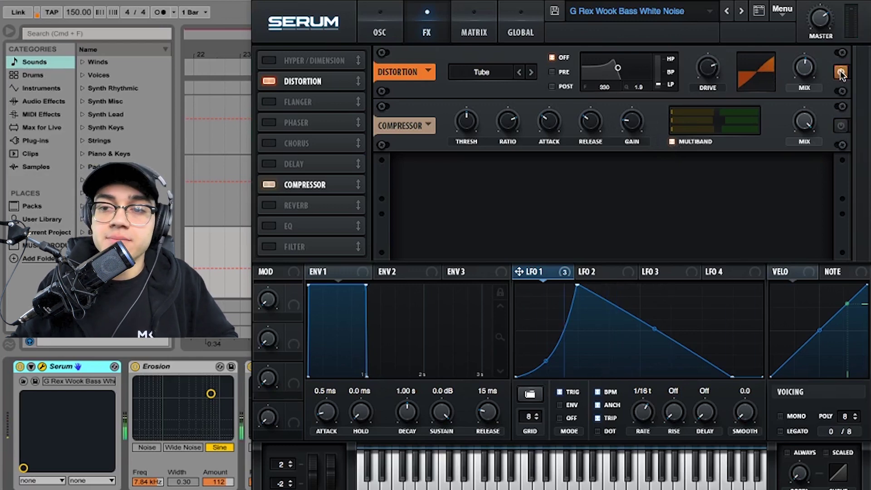
pyautogui.click(840, 126)
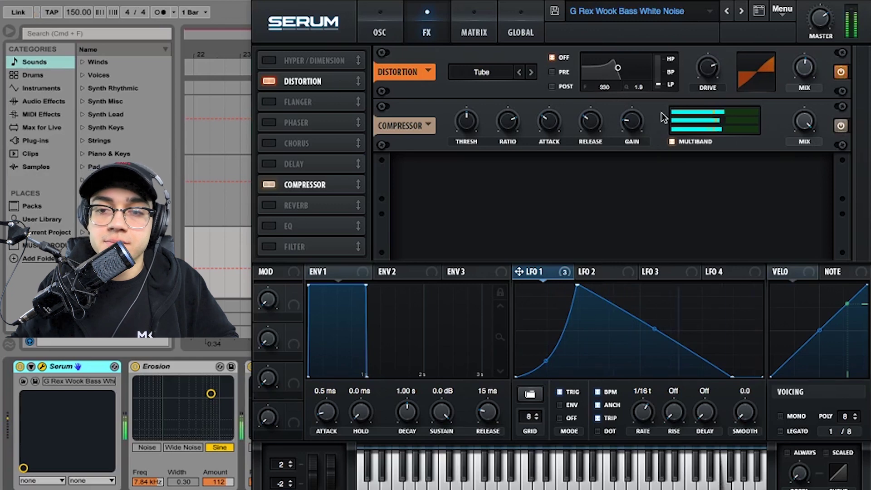
pyautogui.click(392, 28)
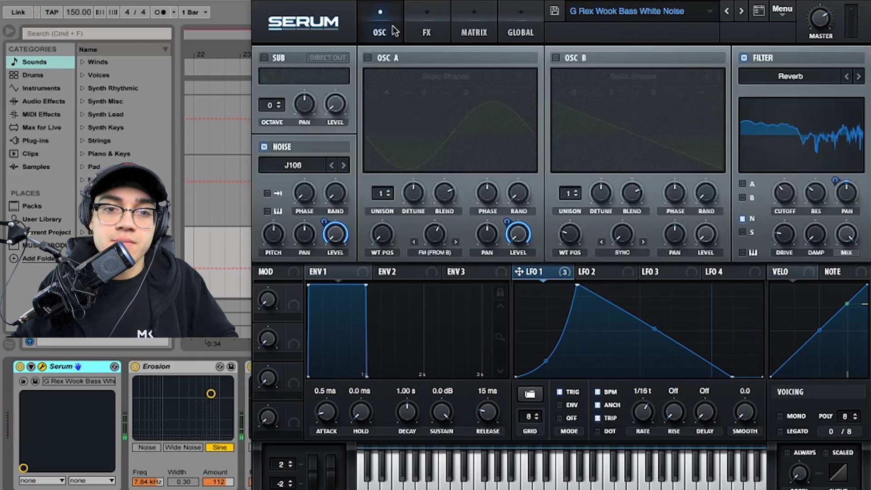
pyautogui.click(259, 2)
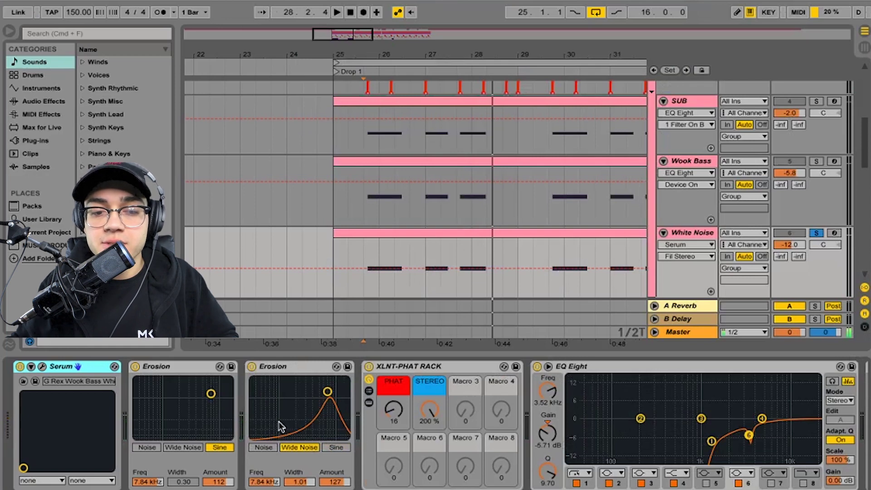
# Bypass the XLNT-PHAT RACK and EQ Eight on the White Noise track and audition the remaining chain
pyautogui.click(368, 366)
pyautogui.press('space')
pyautogui.click(536, 366)
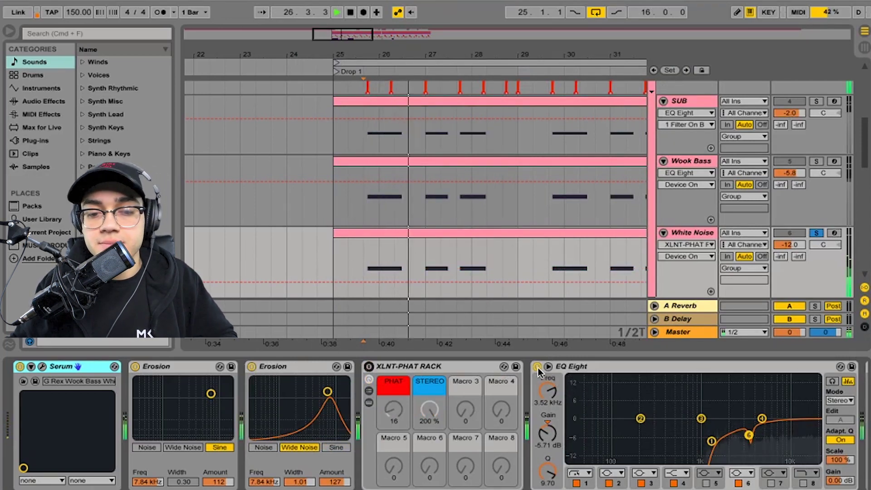
pyautogui.press('space')
pyautogui.press('space')
pyautogui.hscroll(4, 538, 368)
pyautogui.hscroll(-4, 537, 368)
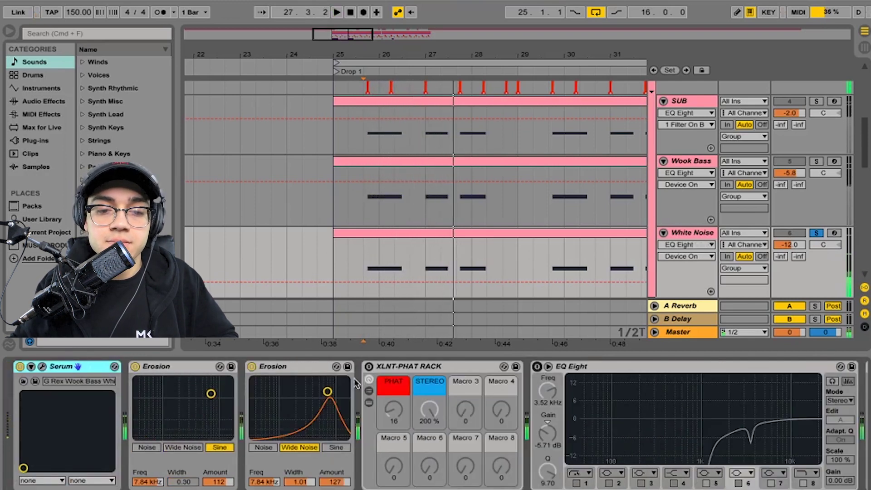
# Compare the White Noise sound with both Erosion devices bypassed and switched back on
pyautogui.press('space')
pyautogui.click(252, 366)
pyautogui.click(135, 366)
pyautogui.press('space')
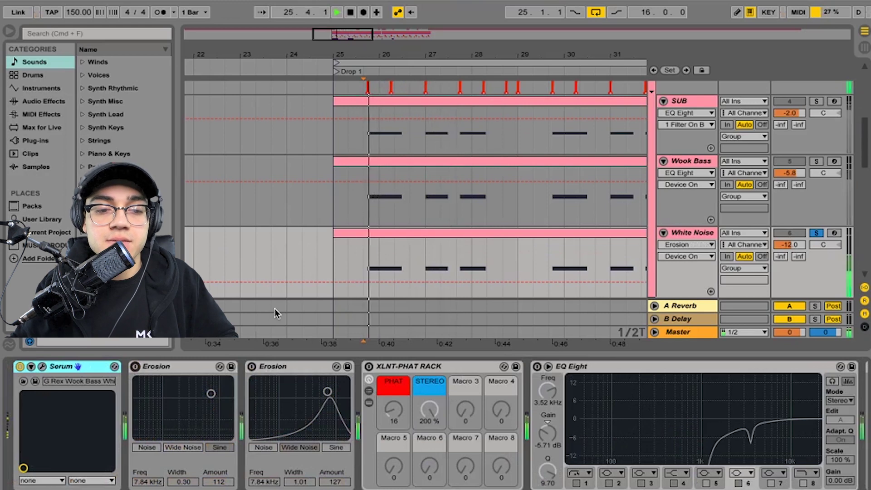
pyautogui.click(135, 366)
pyautogui.click(252, 366)
pyautogui.press('space')
pyautogui.press('space')
# Switch the XLNT-PHAT RACK and EQ Eight back on, with PHAT set to 11, while auditioning the White Noise
pyautogui.click(368, 366)
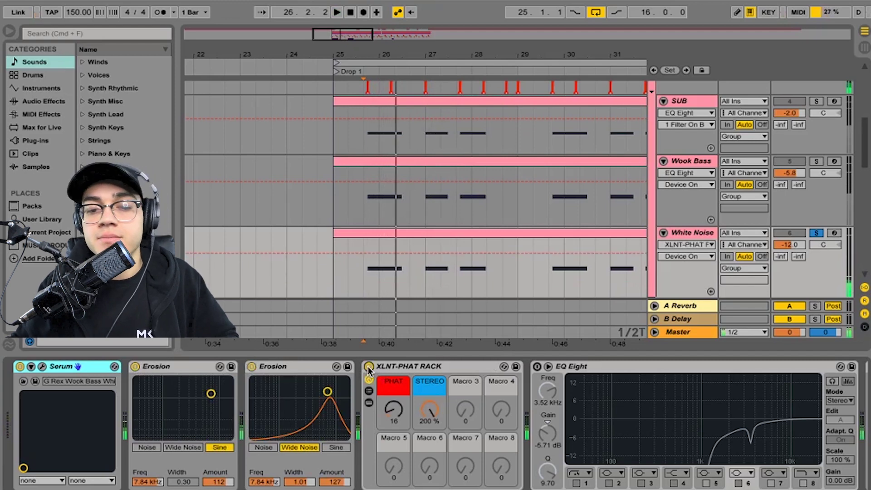
pyautogui.press('space')
pyautogui.moveTo(397, 406); pyautogui.dragTo(397, 463)
pyautogui.press('space')
pyautogui.press('space')
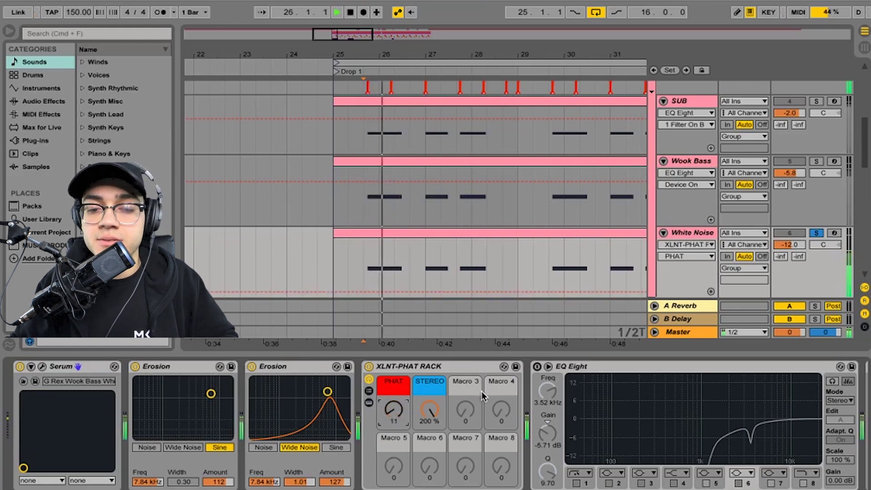
pyautogui.click(537, 366)
# Compare the White Noise with MSED bypassed and active, and inspect the plugin's mid and side gain settings
pyautogui.hscroll(3, 454, 442)
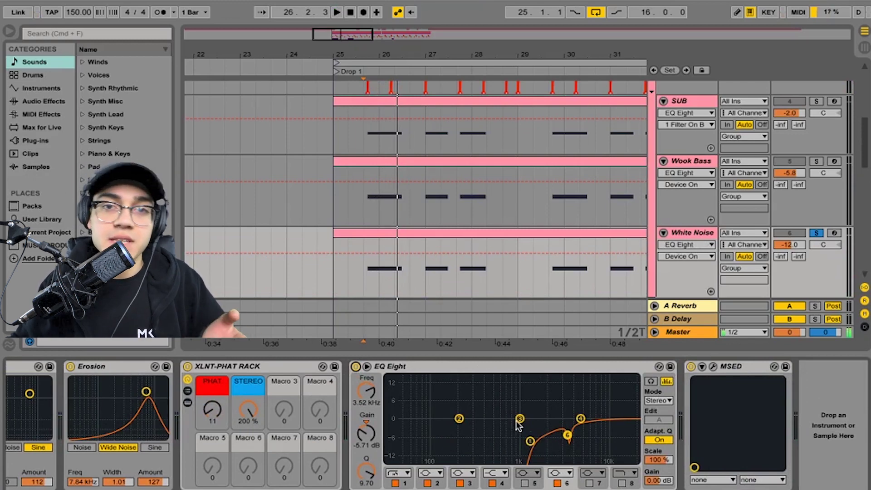
pyautogui.click(691, 366)
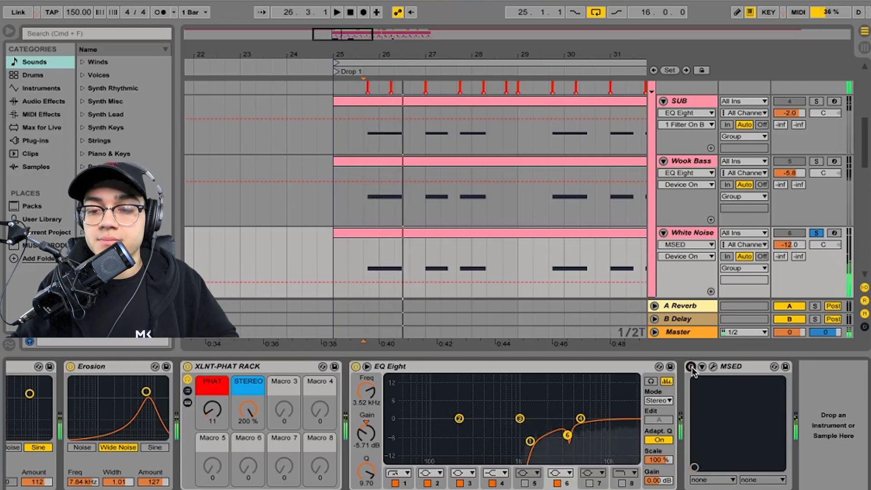
pyautogui.click(691, 366)
pyautogui.click(713, 367)
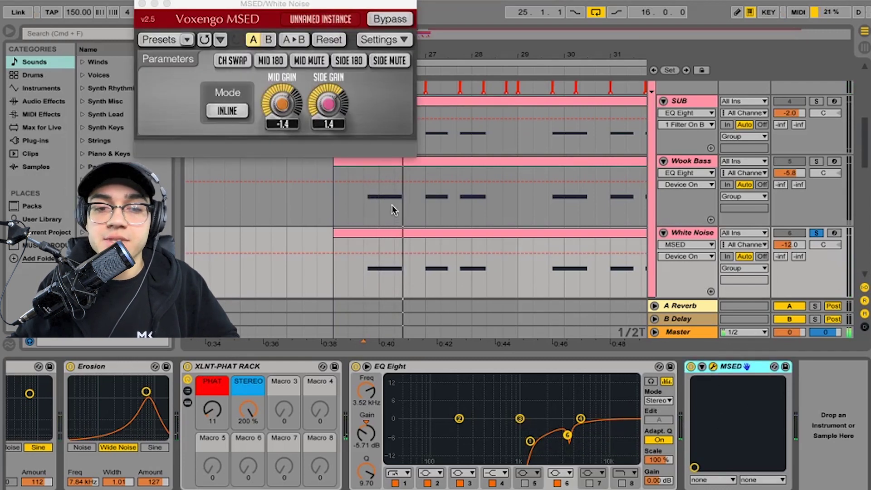
pyautogui.click(141, 4)
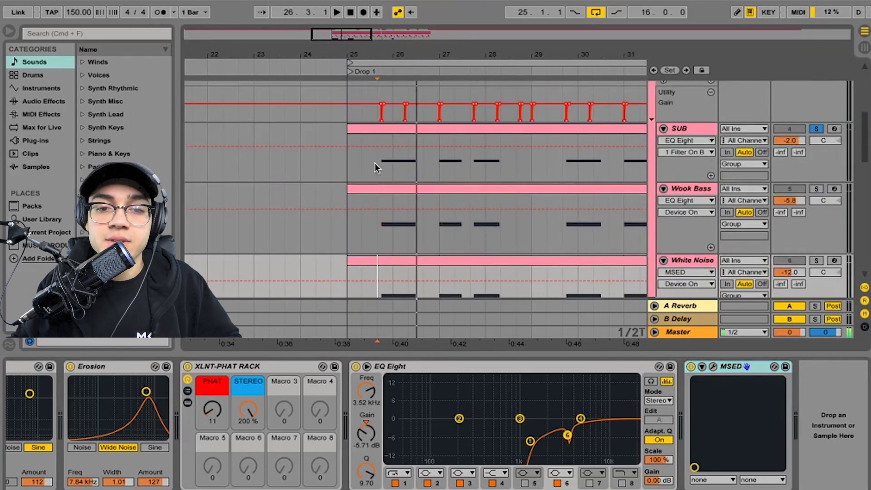
# Place the playback start just before the SUB track's first Drop 1 note and audition the soloed sub
pyautogui.click(378, 161)
pyautogui.press('space')
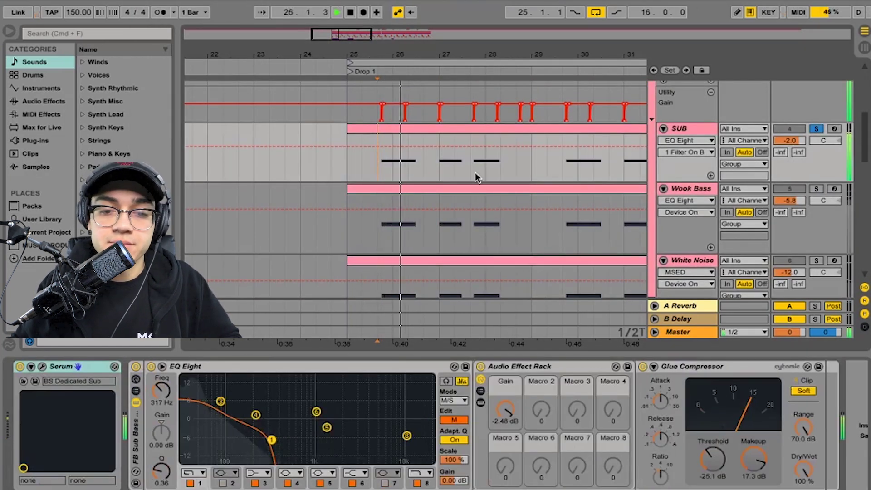
pyautogui.press('space')
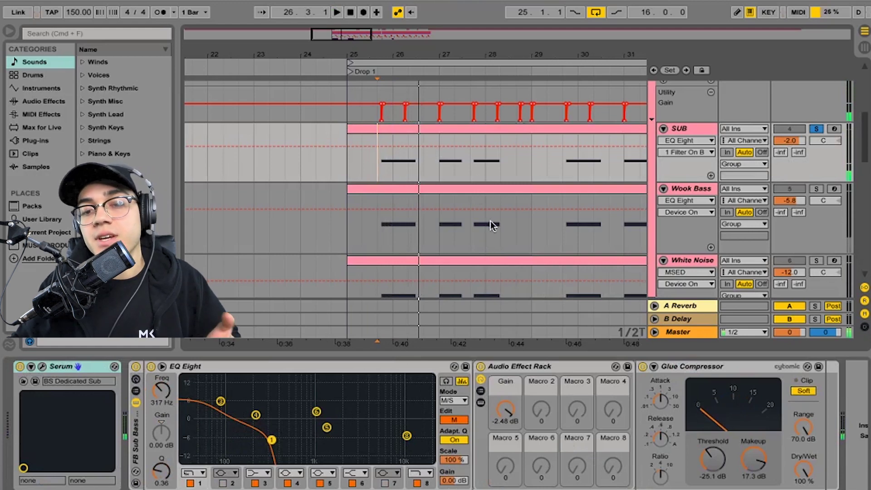
# Bypass the FB Sub Bass rack, audition the raw sub, and open the SUB track's Serum instance
pyautogui.click(137, 366)
pyautogui.press('space')
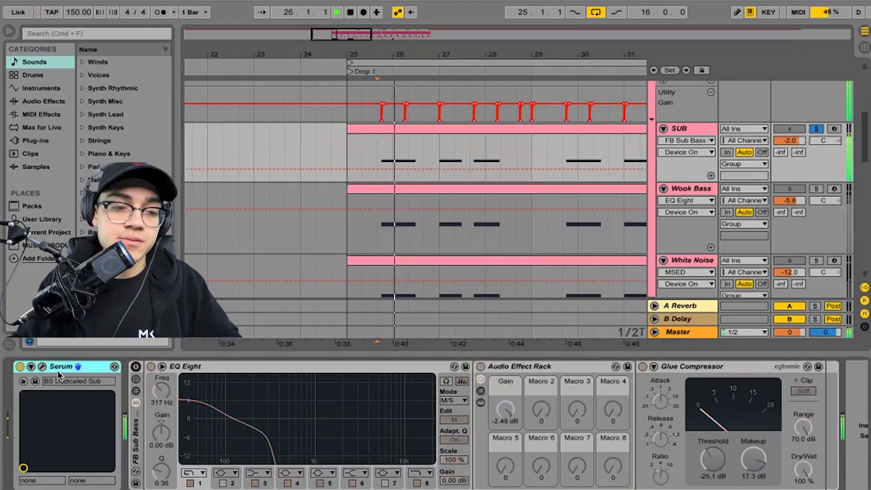
pyautogui.click(43, 367)
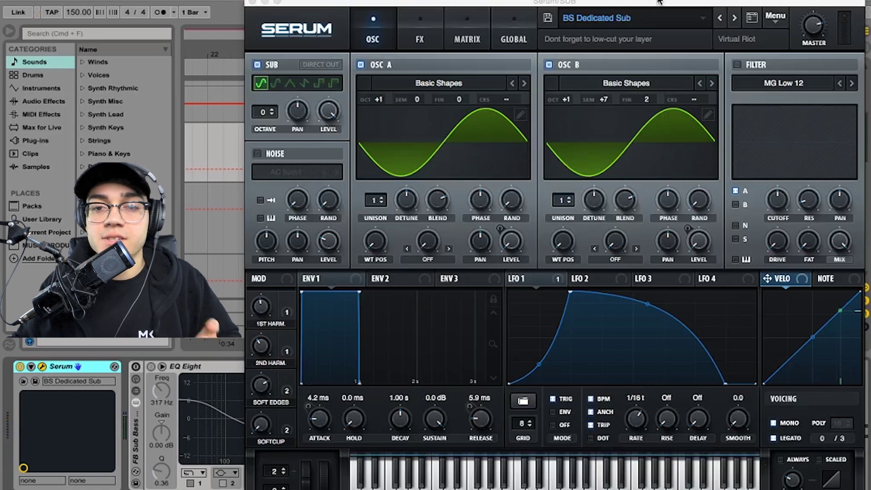
# Locate the BS Dedicated Sub preset in Serum's preset library and reselect it for the SUB track
pyautogui.click(703, 18)
pyautogui.click(701, 21)
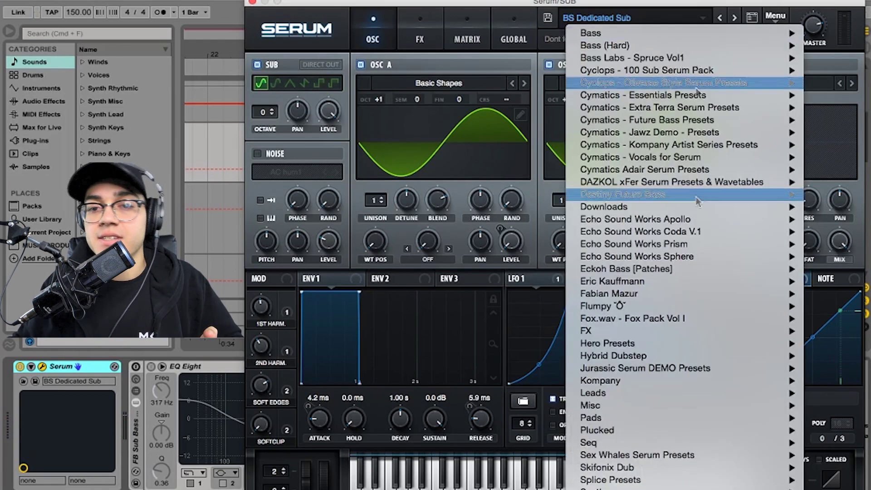
pyautogui.moveTo(696, 484)
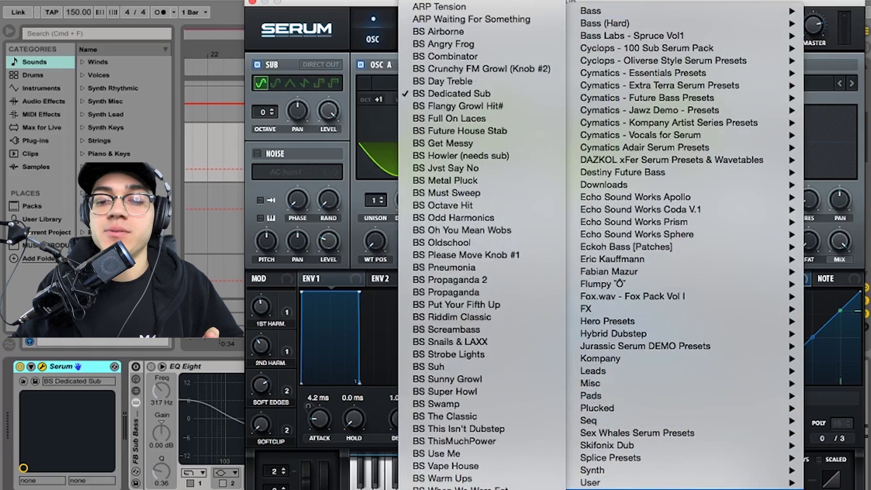
pyautogui.click(457, 95)
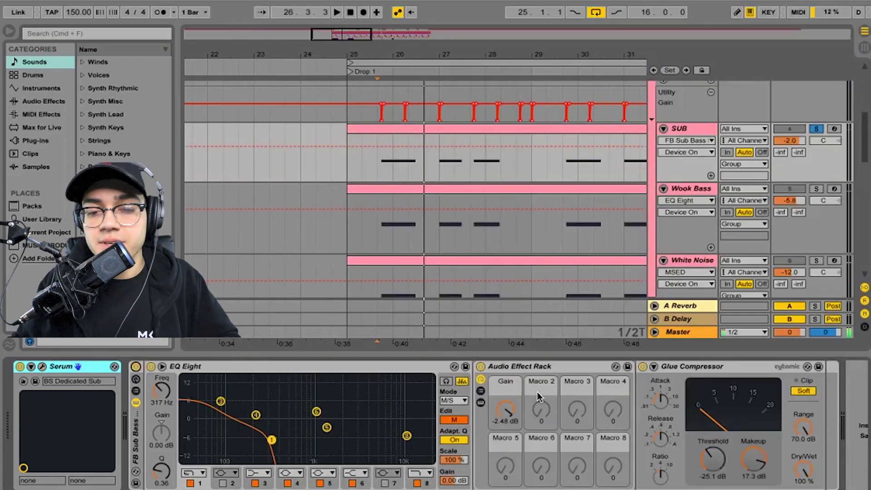
# Audition the soloed sub and inspect the EQ Eight, Audio Effect Rack and Glue Compressor in its FB Sub Bass rack
pyautogui.press('space')
pyautogui.hscroll(2, 239, 430)
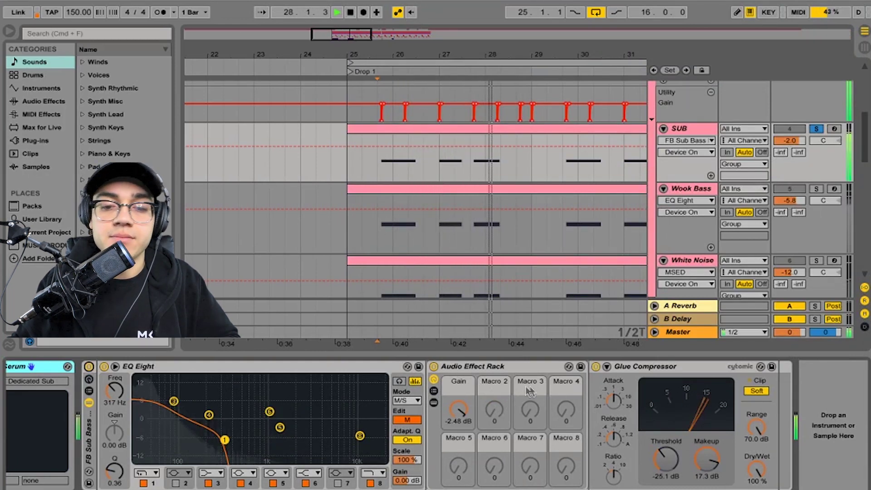
pyautogui.press('space')
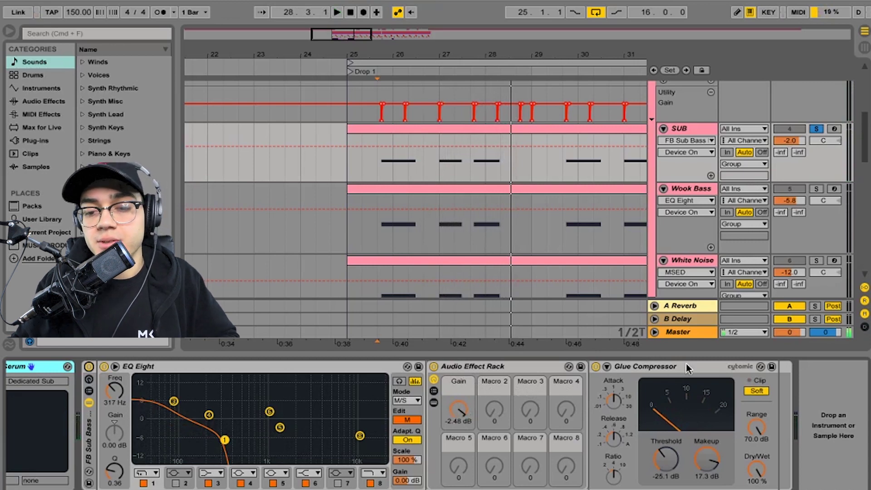
pyautogui.hscroll(-2, 456, 388)
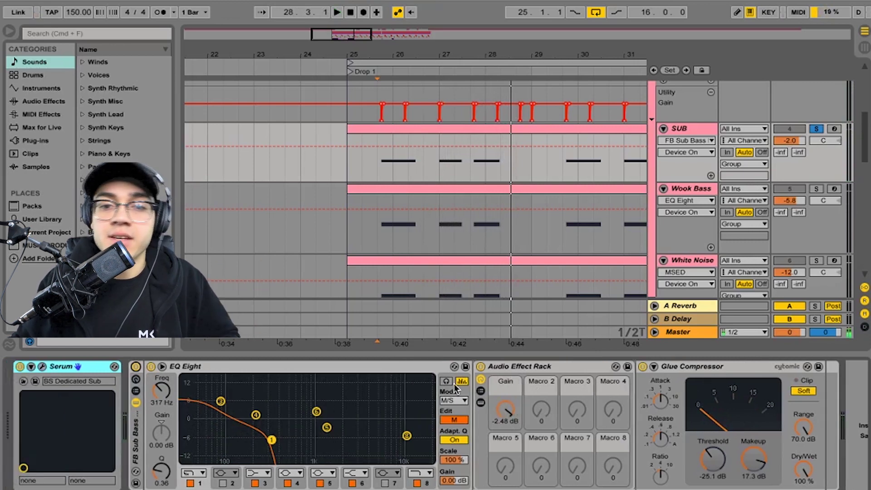
# Hide the device chain and place the playback start at the Drop 1 marker on the Drop group track
pyautogui.press('super+alt+l')
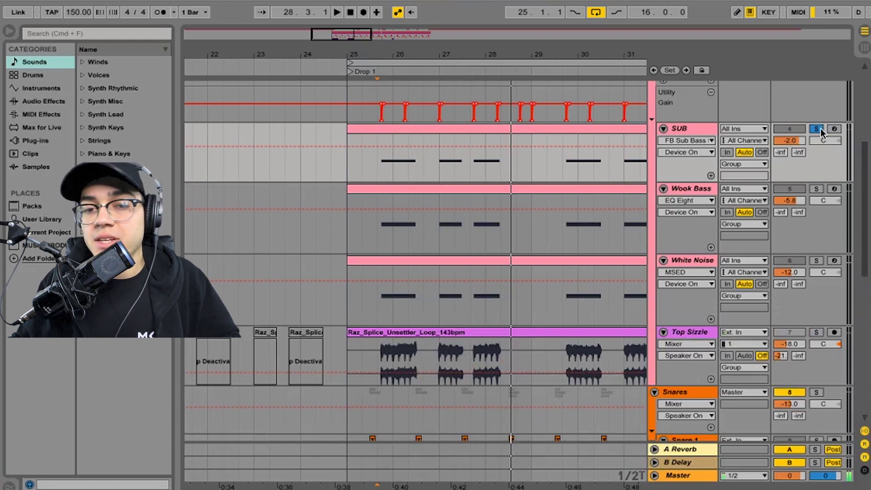
pyautogui.click(355, 164)
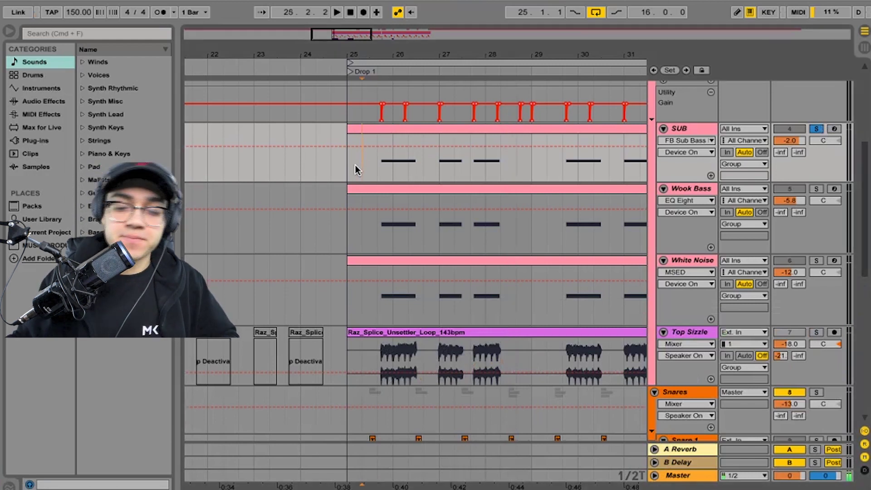
pyautogui.press('+')
pyautogui.scroll(5, 355, 165)
pyautogui.hscroll(-2, 354, 164)
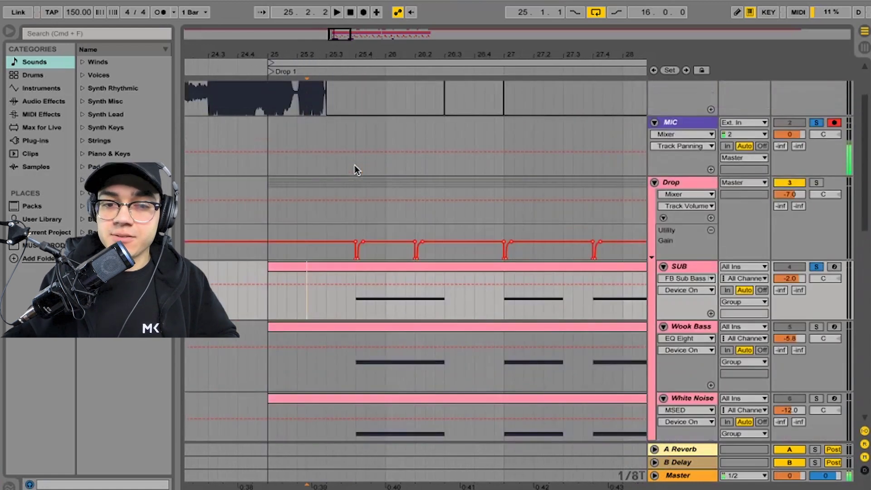
pyautogui.scroll(3, 355, 164)
pyautogui.hscroll(-1, 354, 164)
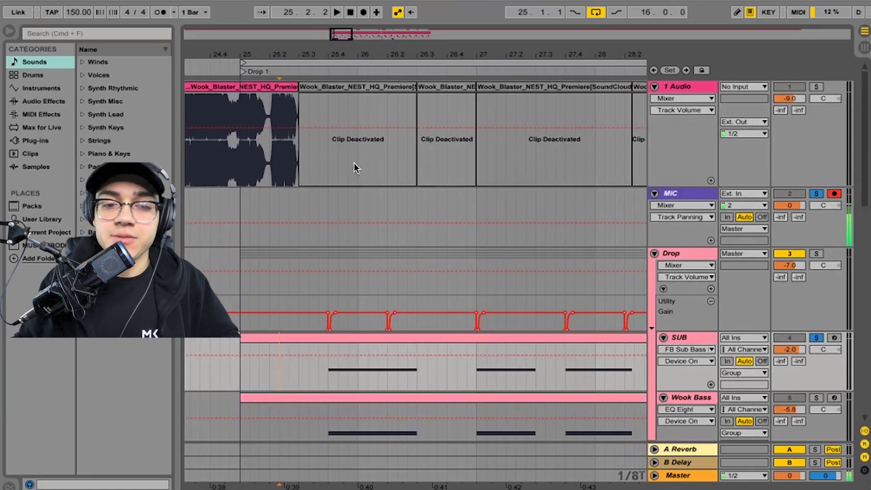
pyautogui.click(242, 285)
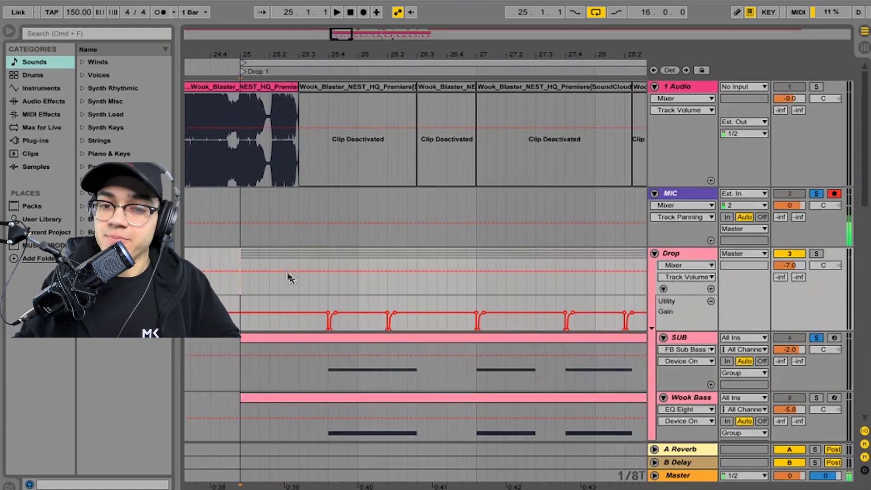
# Inspect the Utility device on the Drop group and its Gain value at bar start 25.1.1 and at the dip at 25.4.1
pyautogui.scroll(-3, 758, 415)
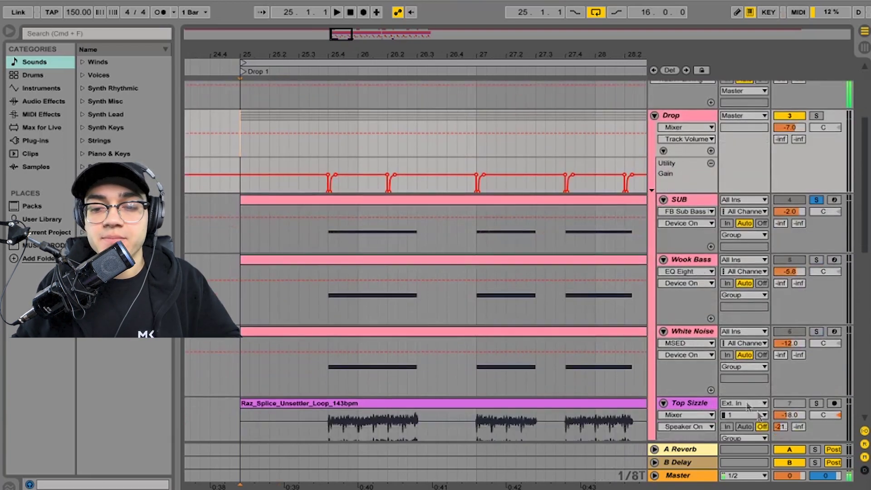
pyautogui.scroll(3, 673, 215)
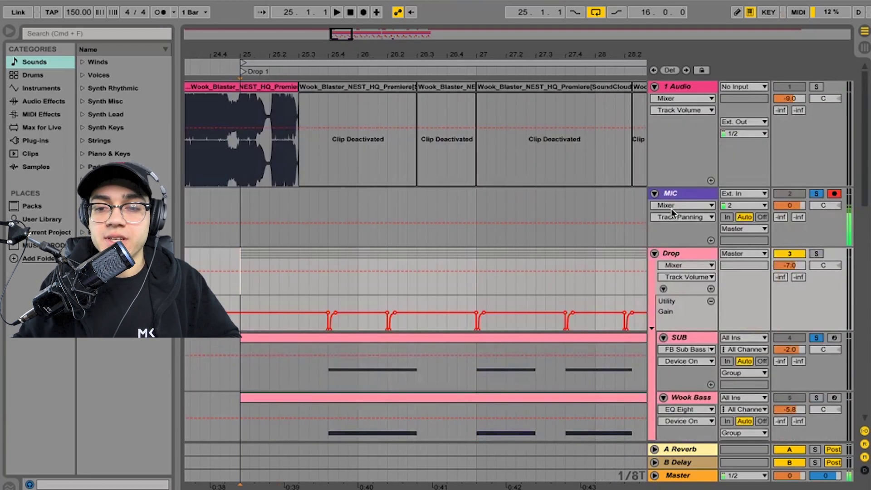
pyautogui.doubleClick(681, 253)
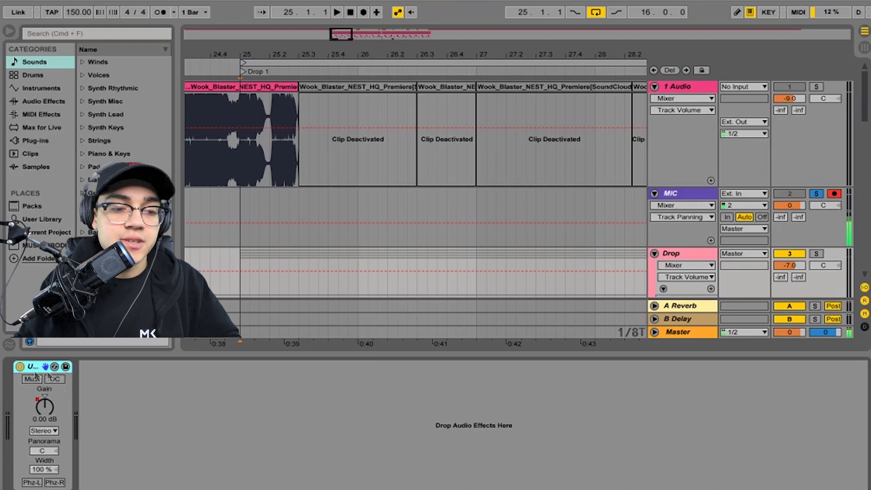
pyautogui.click(222, 355)
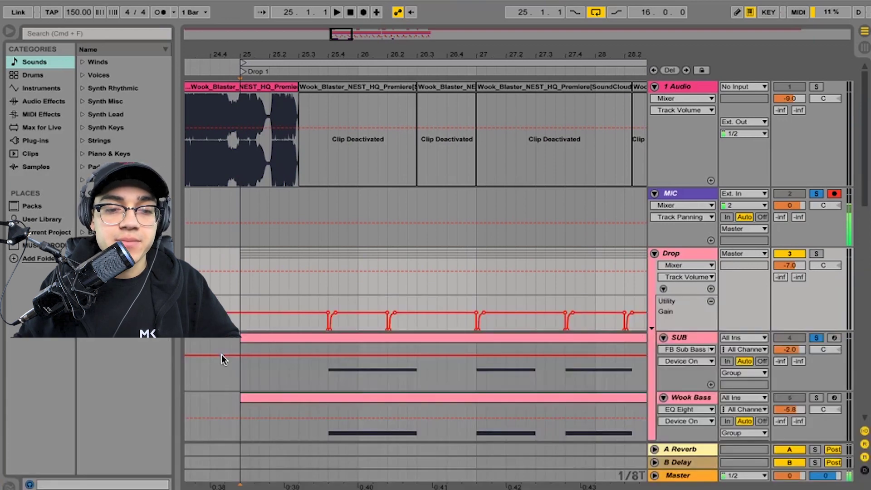
pyautogui.click(328, 303)
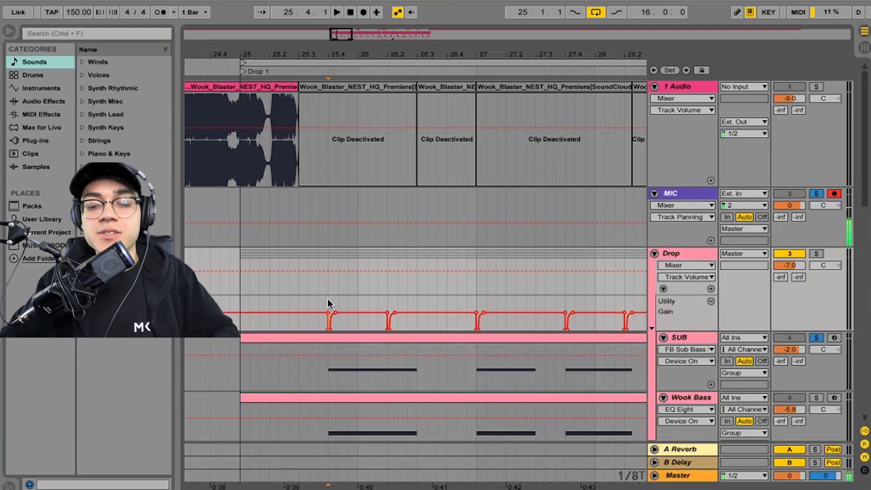
pyautogui.press('+')
pyautogui.scroll(2, 485, 312)
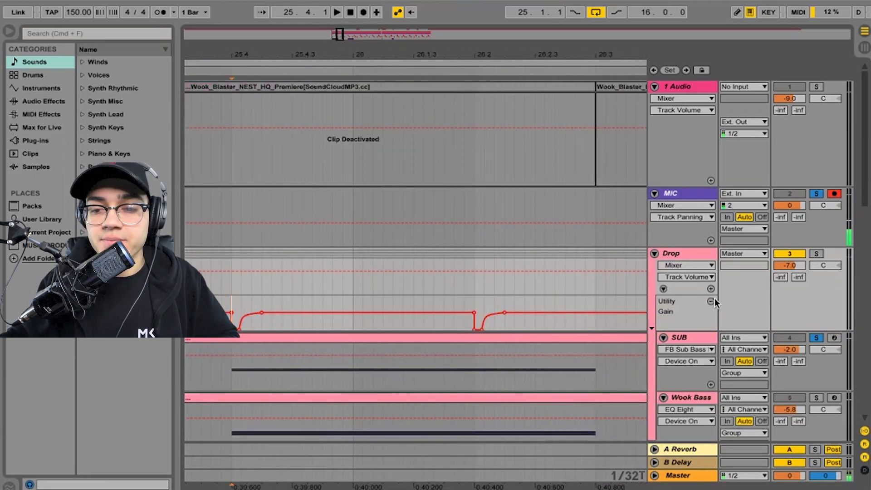
pyautogui.doubleClick(690, 254)
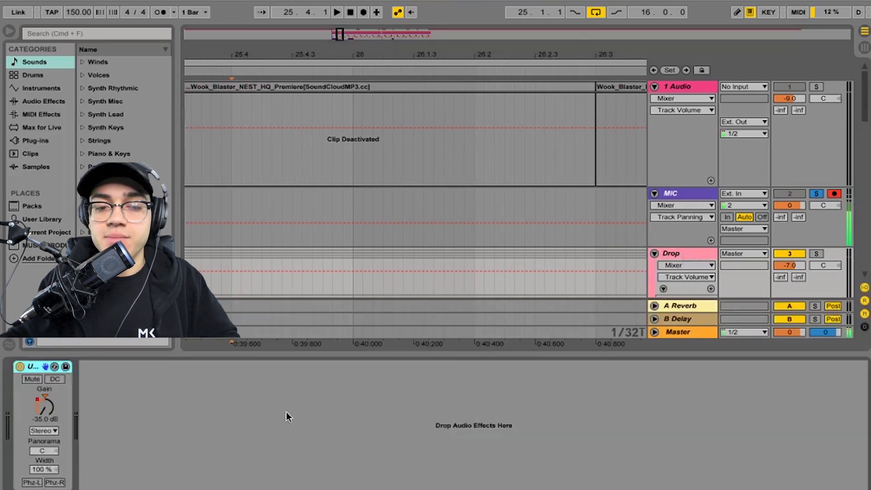
pyautogui.doubleClick(236, 355)
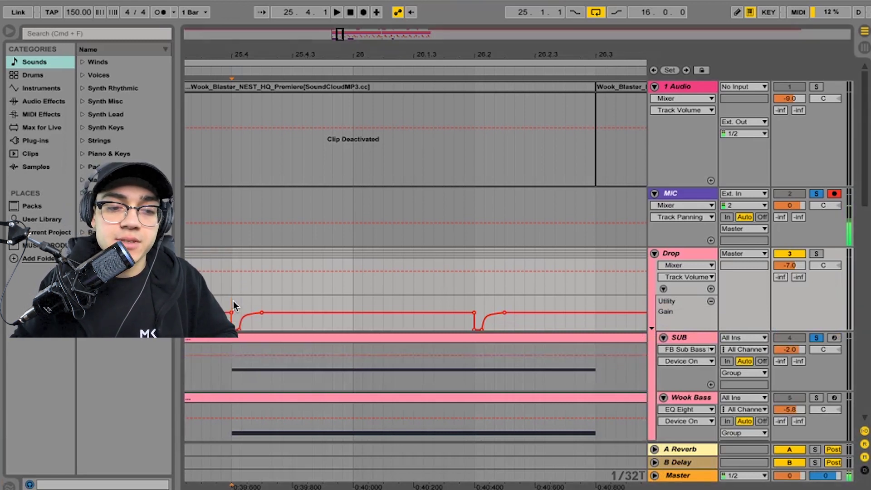
# Examine the spacing of the Drop group's Utility Gain dips and the curve shape of the one at 25.4
pyautogui.scroll(-5, 234, 301)
pyautogui.hscroll(-4, 233, 300)
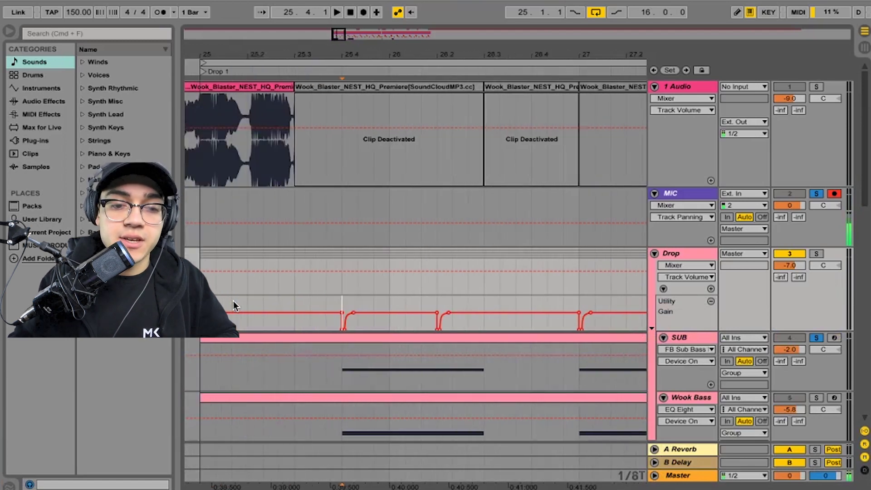
pyautogui.press('-')
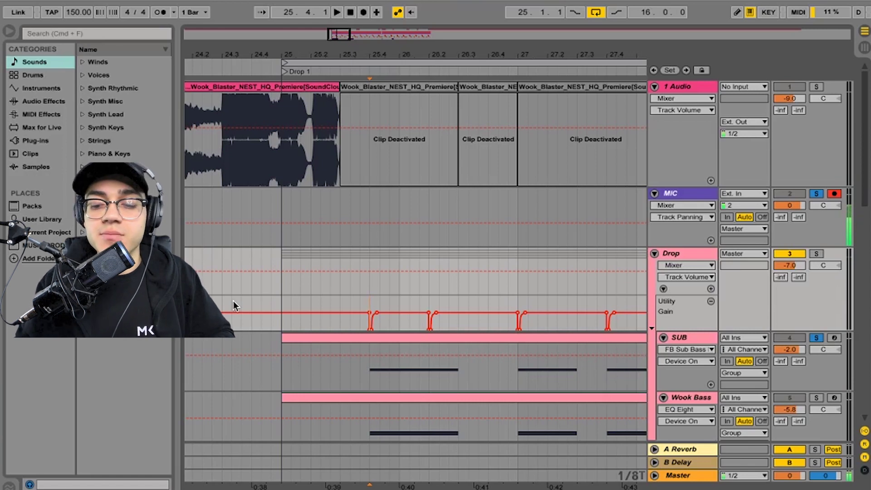
pyautogui.press('+')
pyautogui.press('+')
pyautogui.press('+')
pyautogui.press('+')
pyautogui.press('+')
pyautogui.press('+')
pyautogui.press('+')
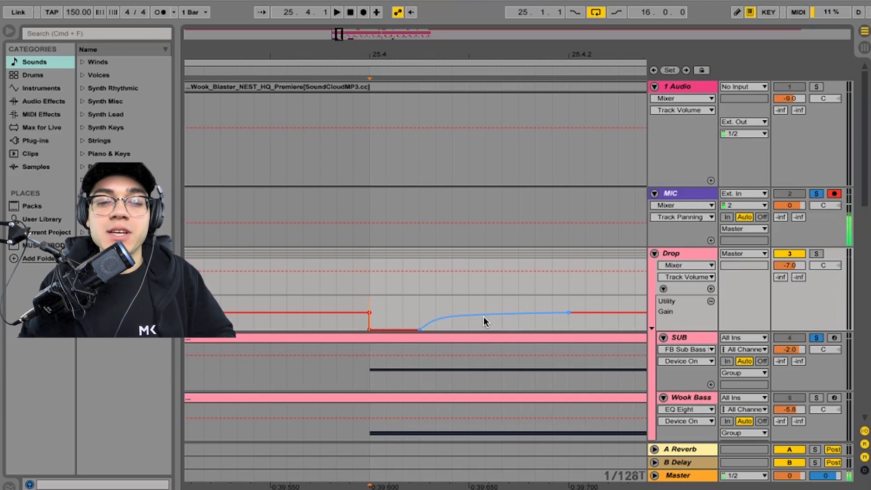
# Draw a sample sidechain dip in the Drop group's Utility Gain automation at 25.3.1 and bend its recovery into a curve
pyautogui.press('-')
pyautogui.press('-')
pyautogui.press('-')
pyautogui.hscroll(-4, 430, 318)
pyautogui.click(404, 320)
pyautogui.press('+')
pyautogui.press('+')
pyautogui.press('+')
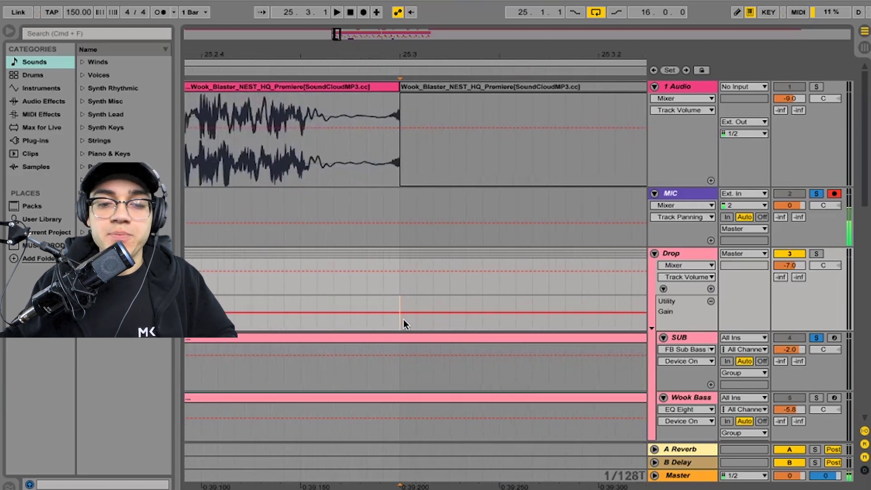
pyautogui.moveTo(404, 319)
pyautogui.mouseDown()
pyautogui.moveTo(482, 322)
pyautogui.moveTo(435, 329)
pyautogui.mouseUp()
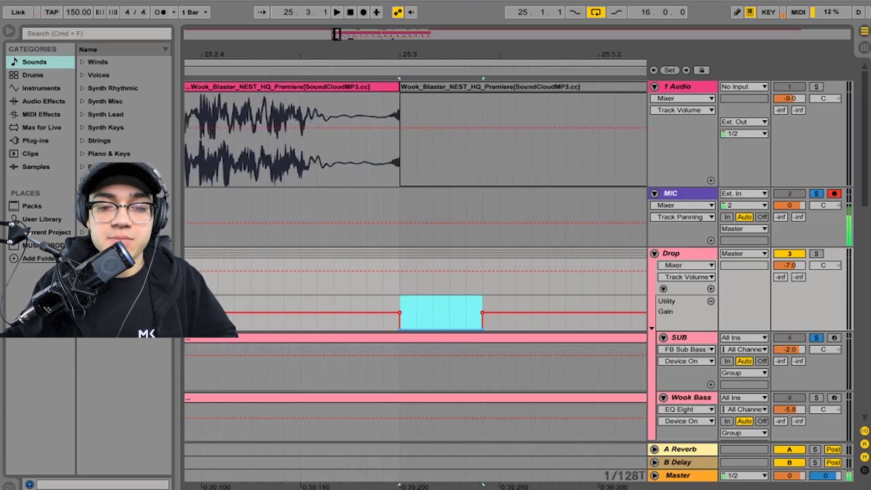
pyautogui.click(450, 308)
pyautogui.click(483, 329)
pyautogui.moveTo(442, 327); pyautogui.dragTo(442, 314)
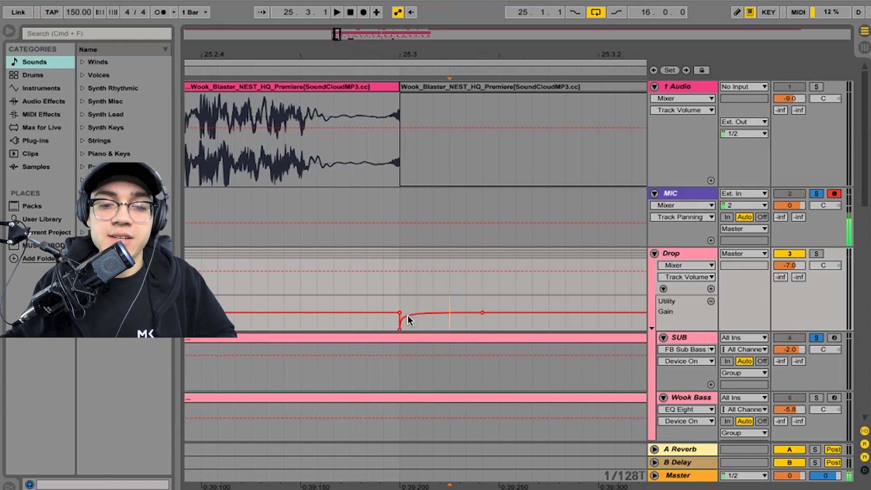
# Delete the sample gain dip at 25.3.1 from the Drop group's Utility automation
pyautogui.moveTo(499, 304); pyautogui.dragTo(359, 304)
pyautogui.press('Delete')
pyautogui.press('-')
pyautogui.press('-')
pyautogui.press('-')
pyautogui.press('-')
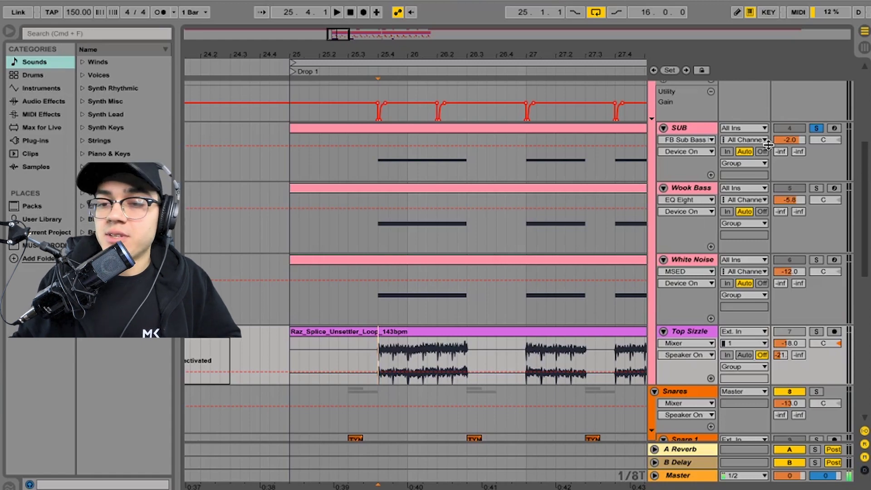
# Solo the Drop group with its White Noise and Top Sizzle layers switched on
pyautogui.scroll(3, 818, 134)
pyautogui.click(817, 141)
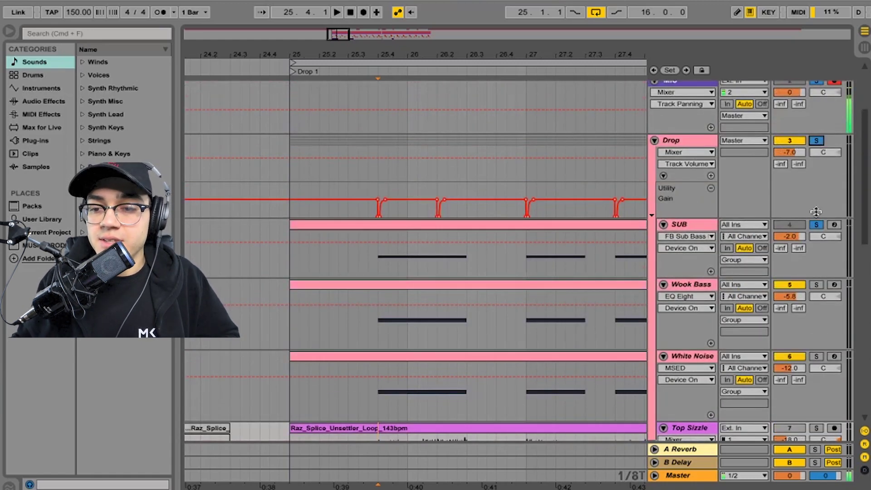
pyautogui.scroll(-5, 589, 227)
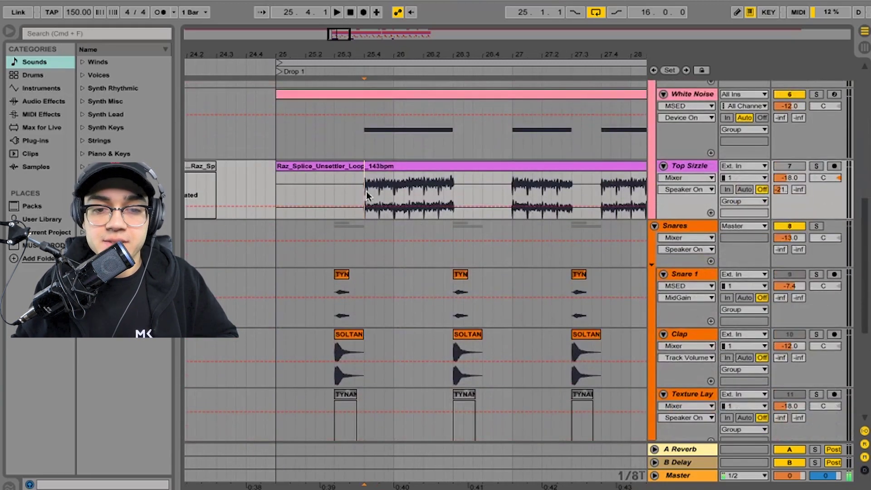
pyautogui.click(780, 167)
pyautogui.scroll(2, 661, 231)
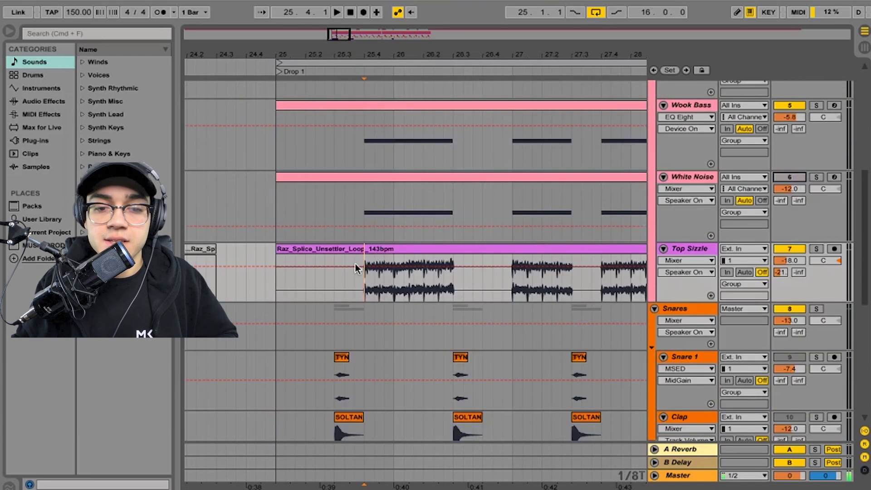
# Play the soloed Drop group from the start of Drop 1 and listen to all its layers together
pyautogui.press('+')
pyautogui.press('+')
pyautogui.press('space')
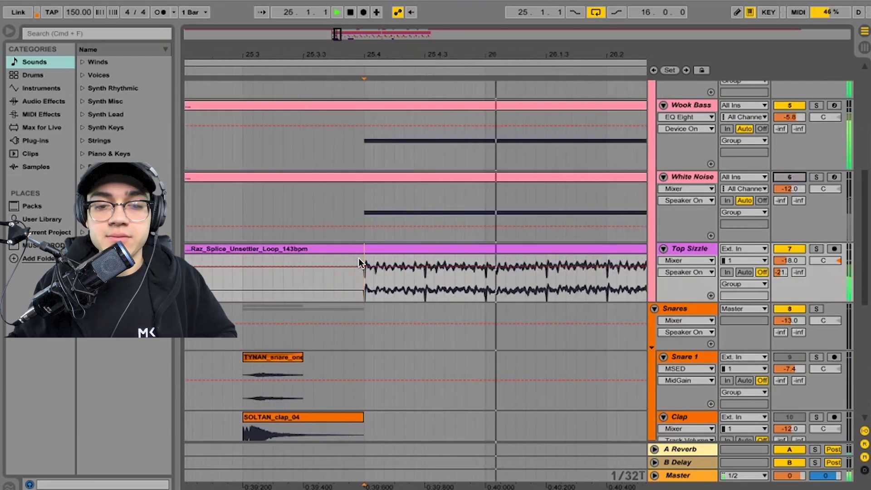
pyautogui.press('-')
pyautogui.press('-')
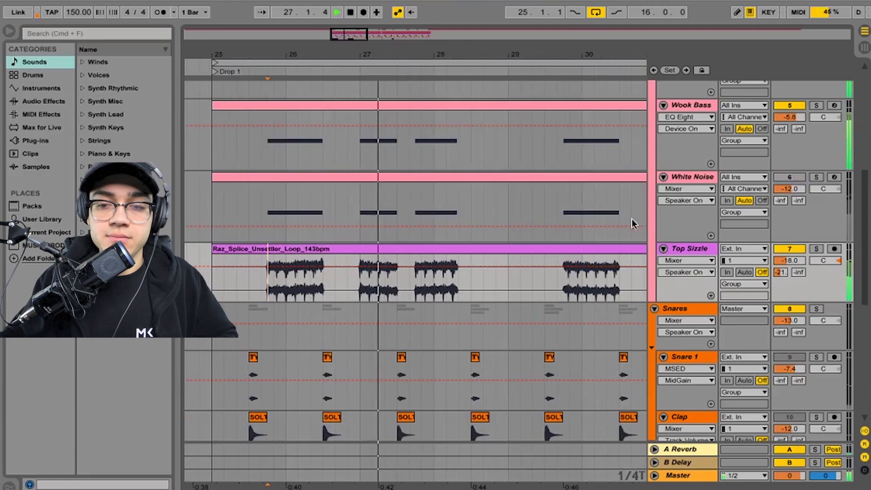
pyautogui.scroll(7, 633, 223)
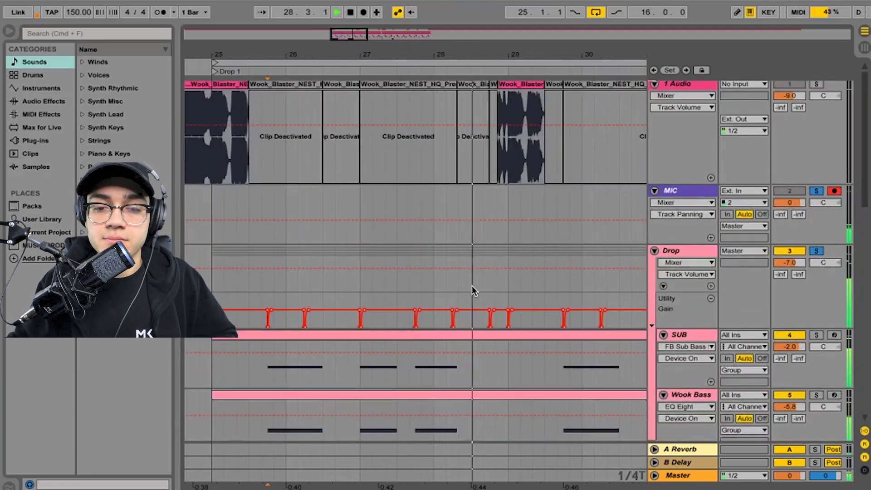
pyautogui.scroll(-7, 470, 283)
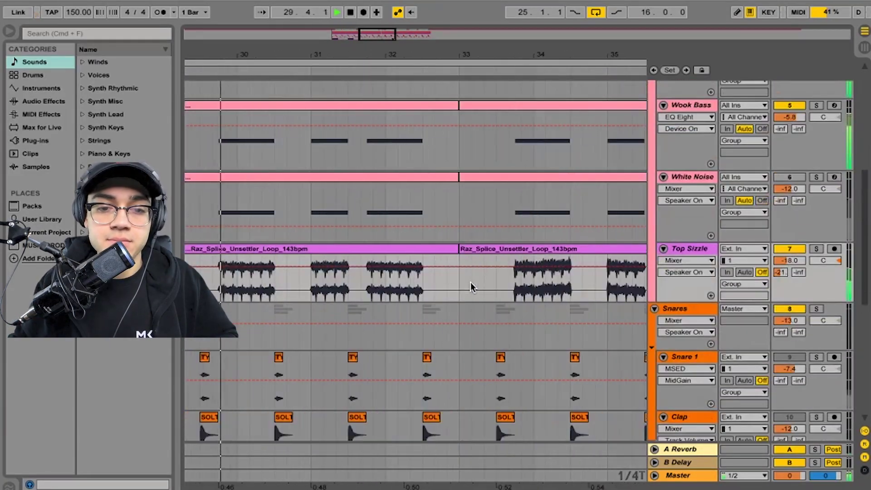
# Audition the drop from just before bar 34 and return the playback start to 25.3.3 on the Top Sizzle track
pyautogui.click(506, 274)
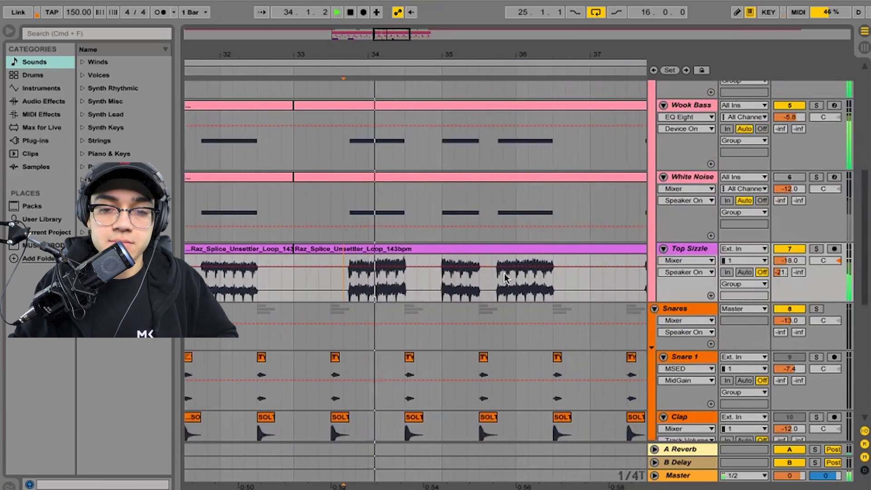
pyautogui.scroll(-2, 566, 233)
pyautogui.press('space')
pyautogui.scroll(2, 522, 257)
pyautogui.hscroll(-4, 521, 258)
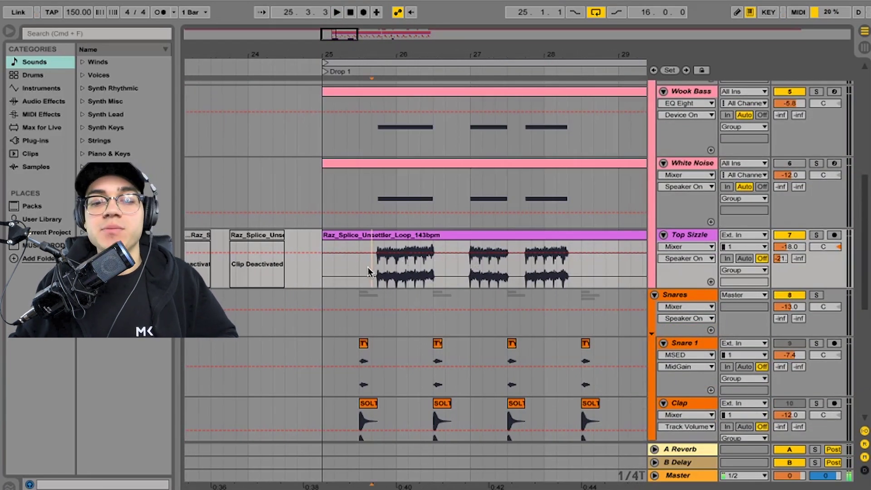
# Place the playback start at the beginning of Drop 1 on the TOP track of the Extra G-Rex group
pyautogui.scroll(-1, 368, 267)
pyautogui.hscroll(9, 368, 267)
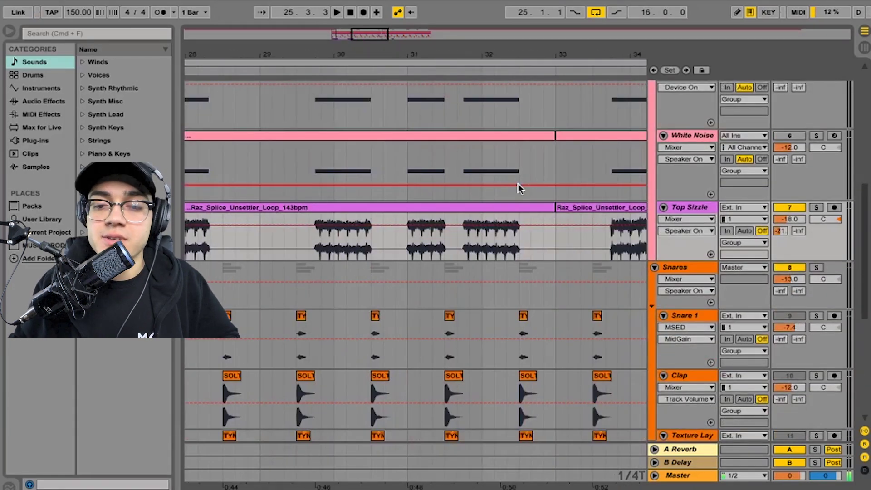
pyautogui.scroll(-8, 518, 183)
pyautogui.hscroll(-9, 518, 183)
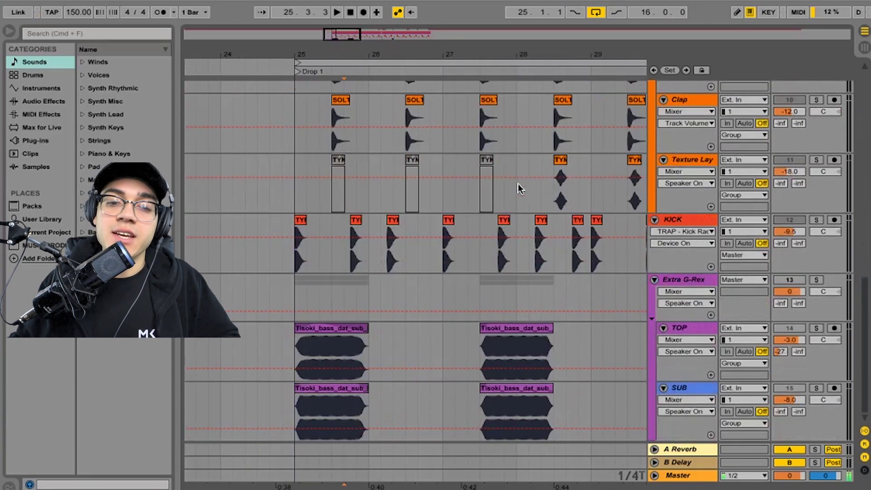
pyautogui.click(288, 357)
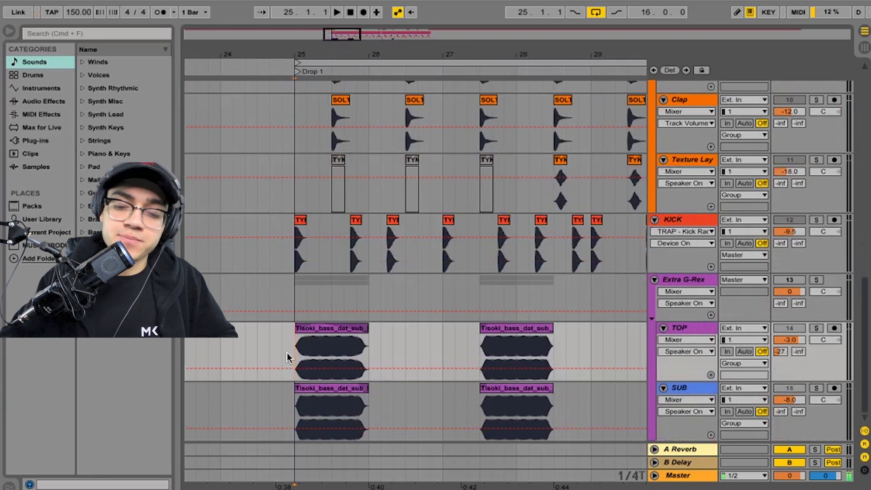
# Examine where the Extra G-Rex clips fall across Drop 1 and solo the Extra G-Rex group
pyautogui.press('-')
pyautogui.press('-')
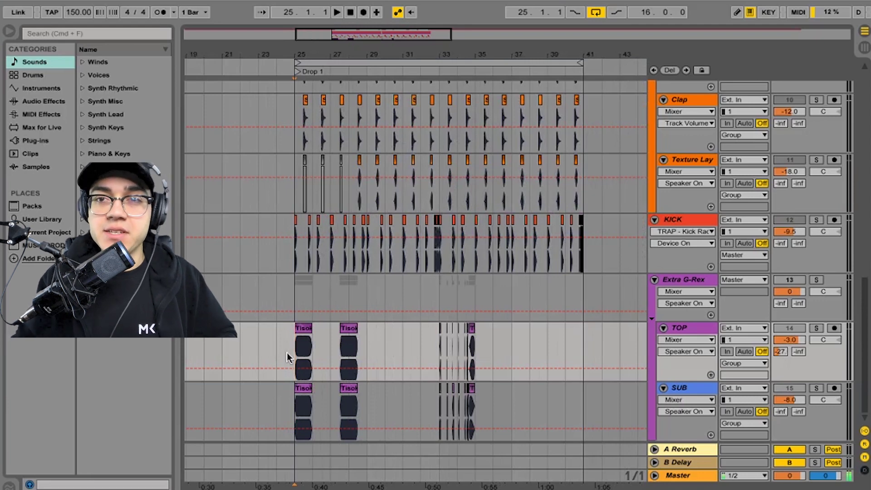
pyautogui.press('+')
pyautogui.press('+')
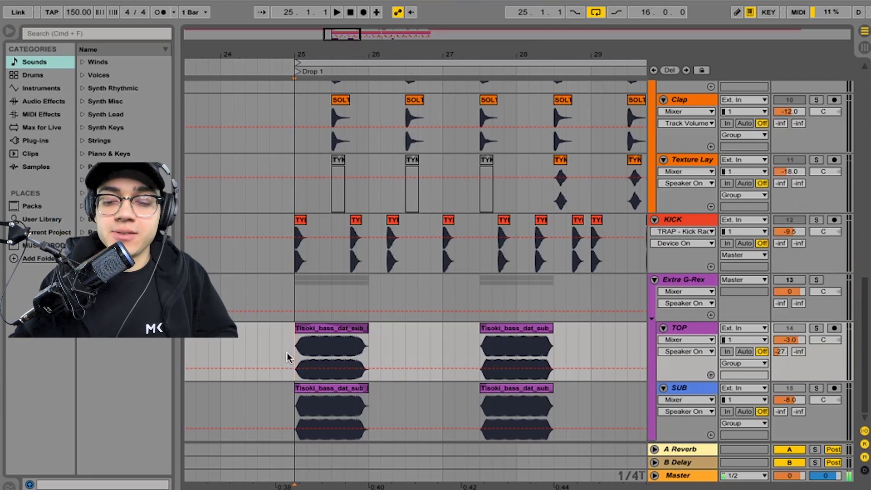
pyautogui.press('+')
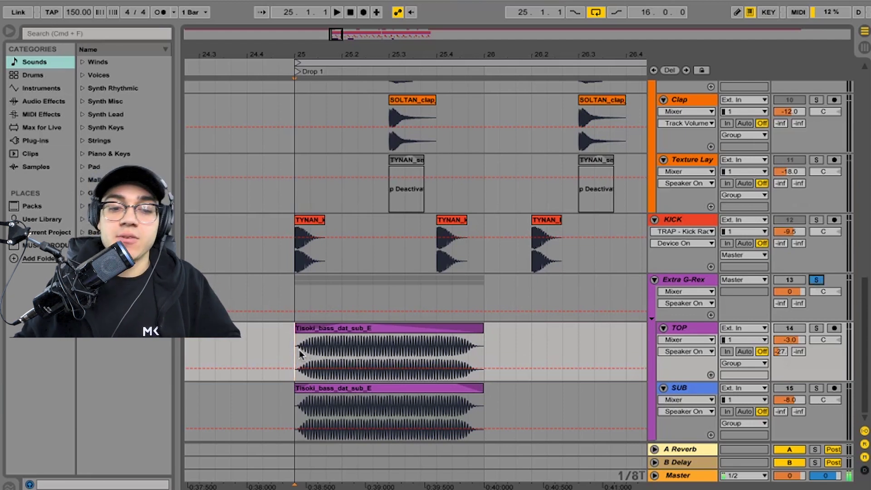
pyautogui.press('-')
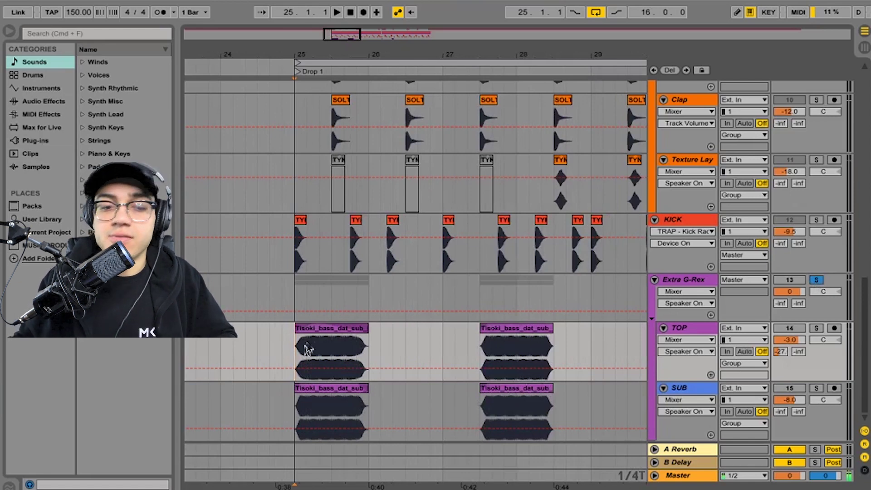
# Play the soloed Extra G-Rex group from Drop 1 and replay its first bass note from the start
pyautogui.press('space')
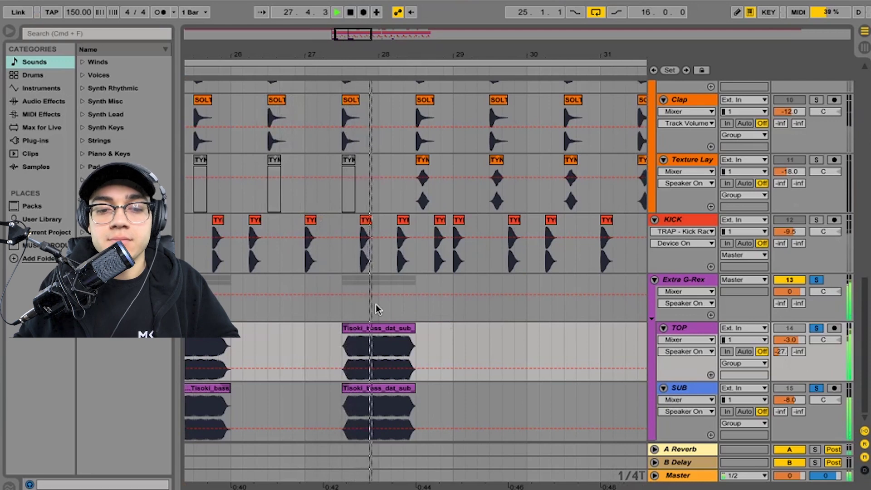
pyautogui.hscroll(3, 376, 304)
pyautogui.hscroll(-5, 376, 303)
pyautogui.press('space')
pyautogui.click(241, 351)
pyautogui.press('space')
pyautogui.press('space')
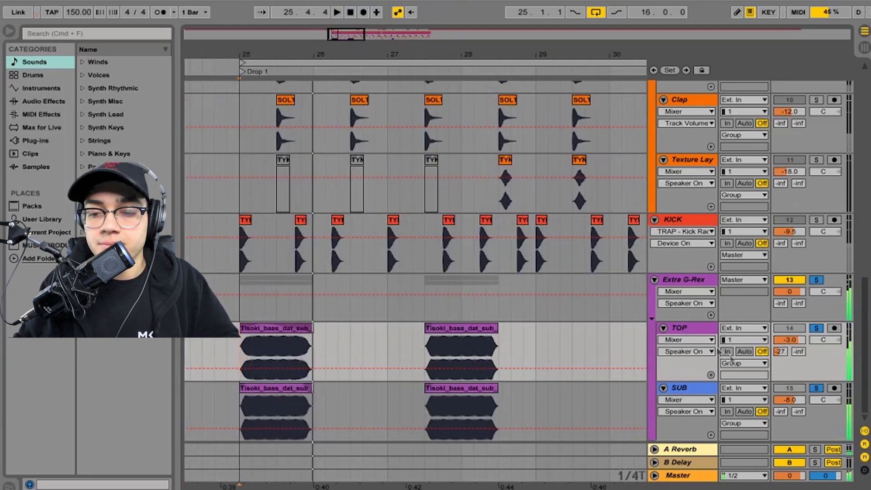
# Unsolo SUB and turn off the EQ Eight, Saturator and Pipe Resonator on the TOP track
pyautogui.click(816, 388)
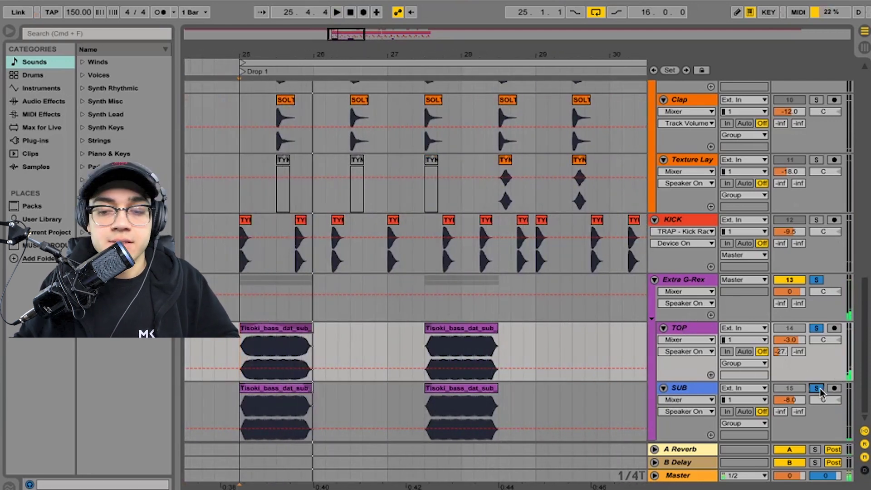
pyautogui.doubleClick(677, 328)
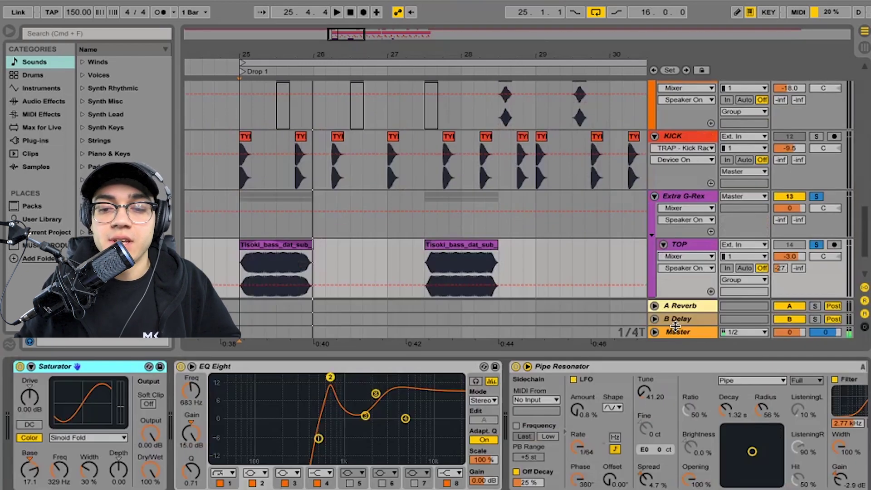
pyautogui.click(180, 366)
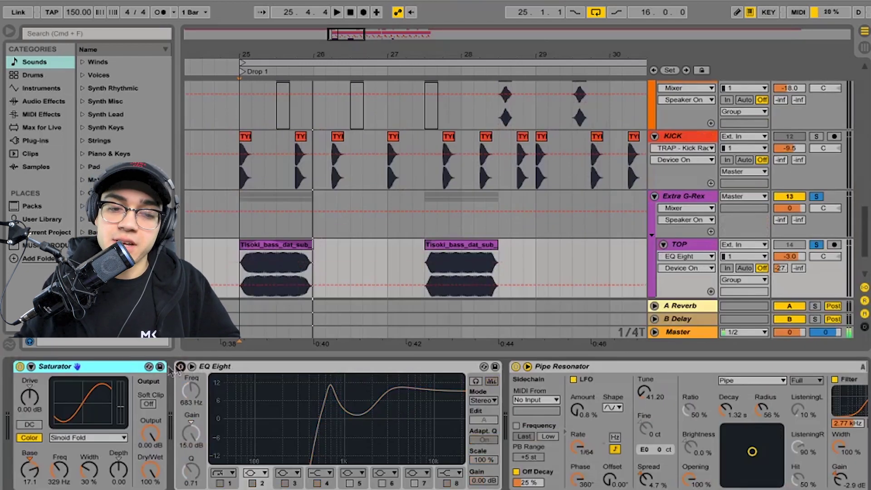
pyautogui.click(20, 366)
pyautogui.click(515, 366)
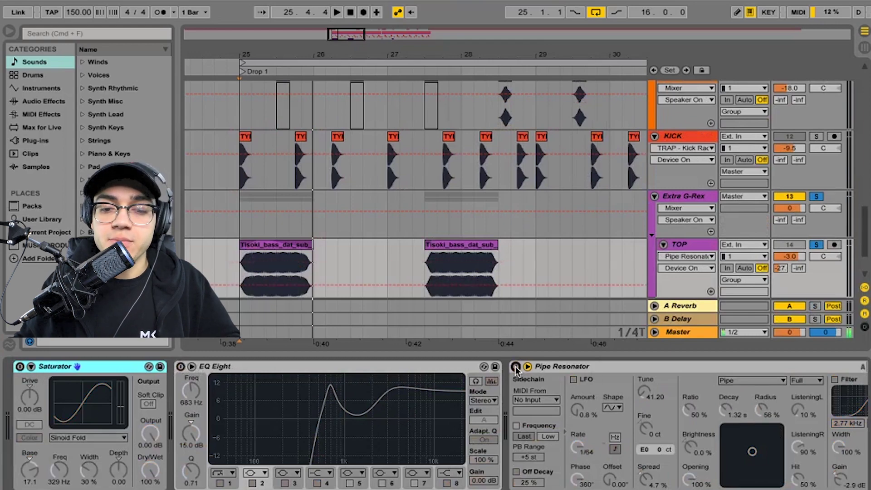
# Turn off TOP's XLNT-PHAT RACK and Yo Man! delay, hiding the rack's inner devices and closing the device view
pyautogui.hscroll(10, 543, 377)
pyautogui.click(381, 366)
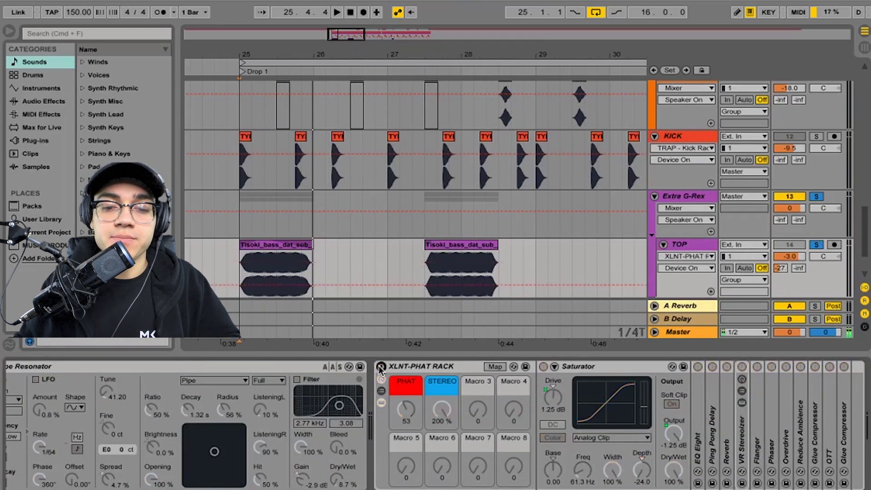
pyautogui.click(381, 402)
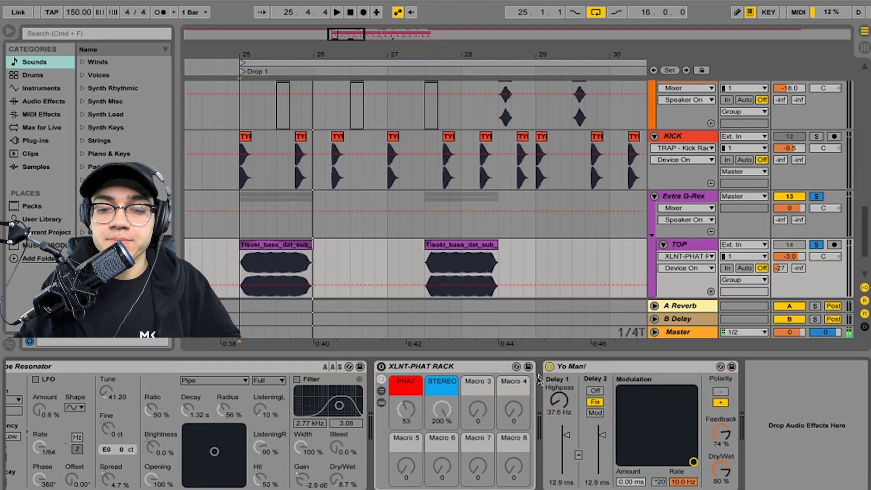
pyautogui.click(549, 366)
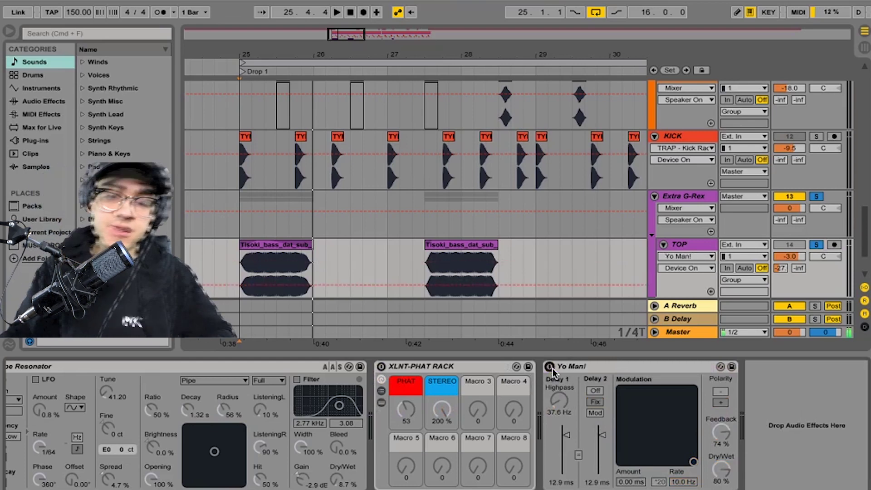
pyautogui.doubleClick(477, 353)
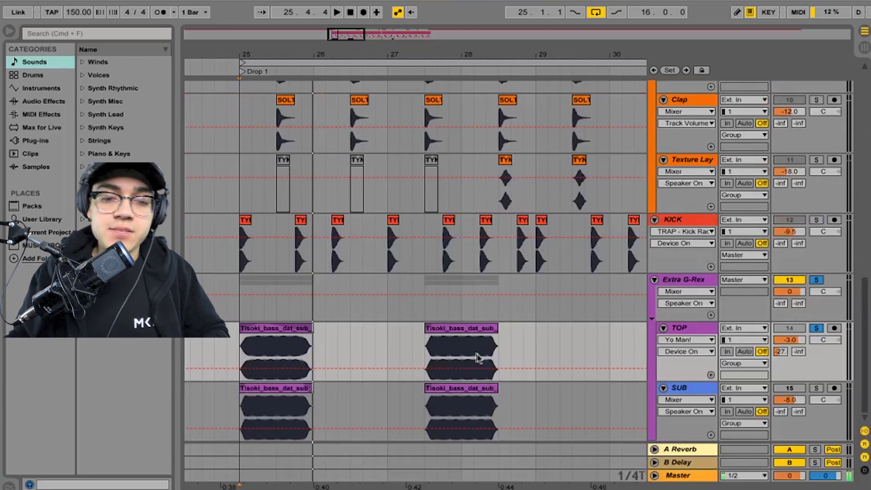
# Compare the unprocessed TOP clip with SUB by playing each soloed from the start of Drop 1, ending with TOP alone
pyautogui.click(241, 351)
pyautogui.press('+')
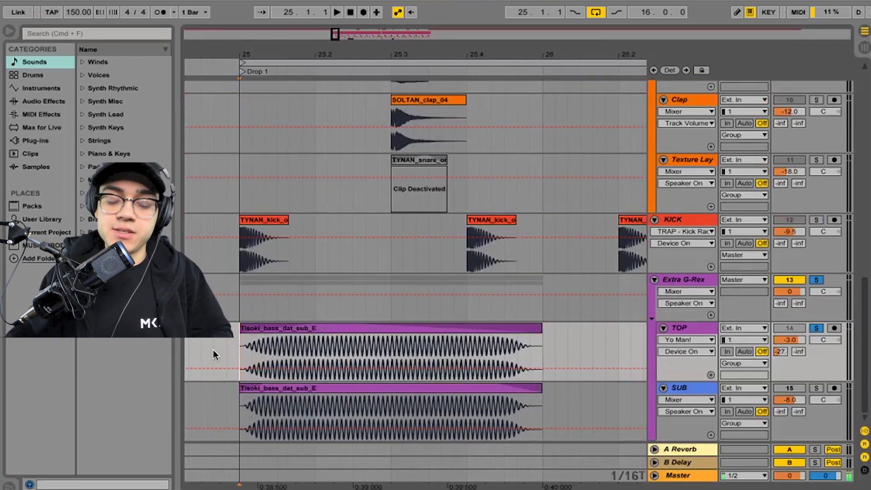
pyautogui.press('space')
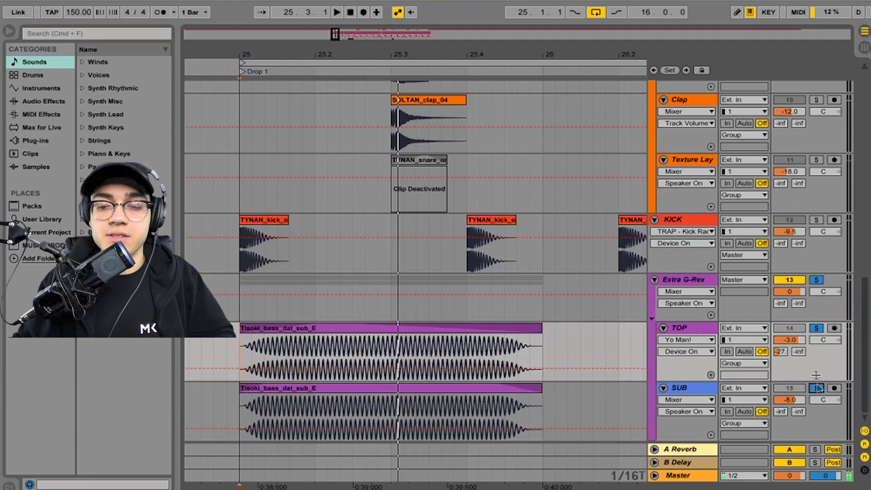
pyautogui.click(817, 328)
pyautogui.press('space')
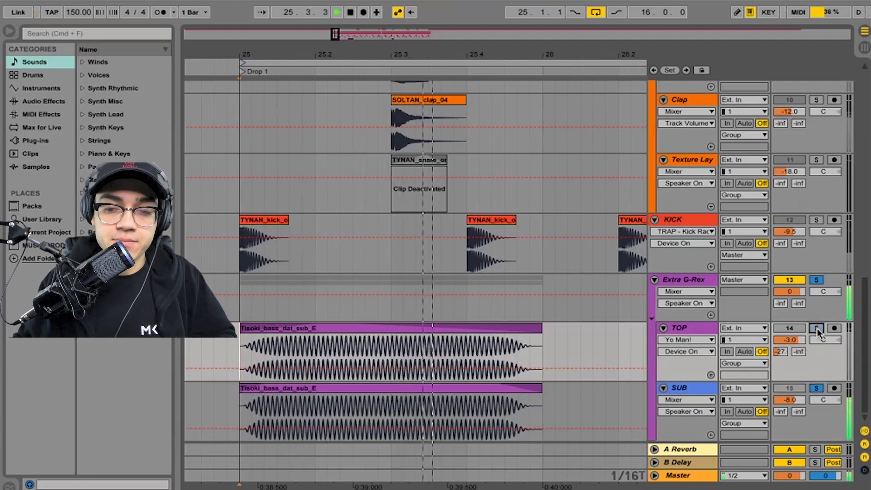
pyautogui.press('space')
pyautogui.click(816, 388)
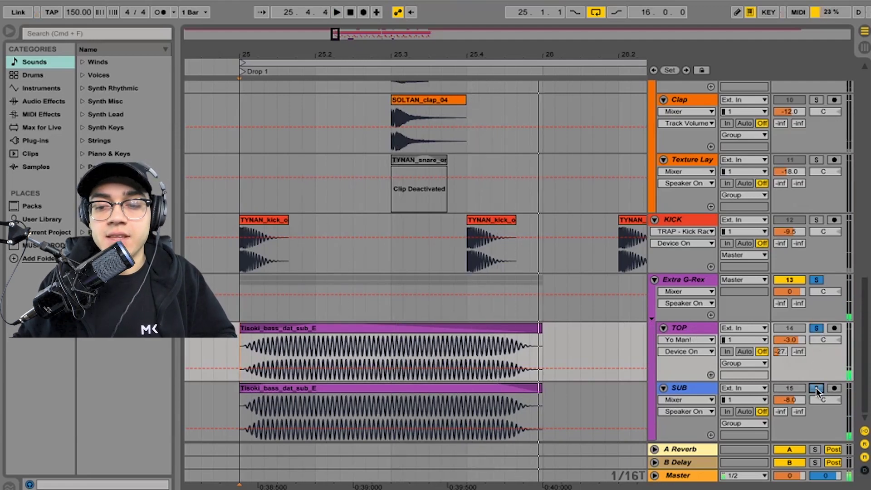
pyautogui.press('space')
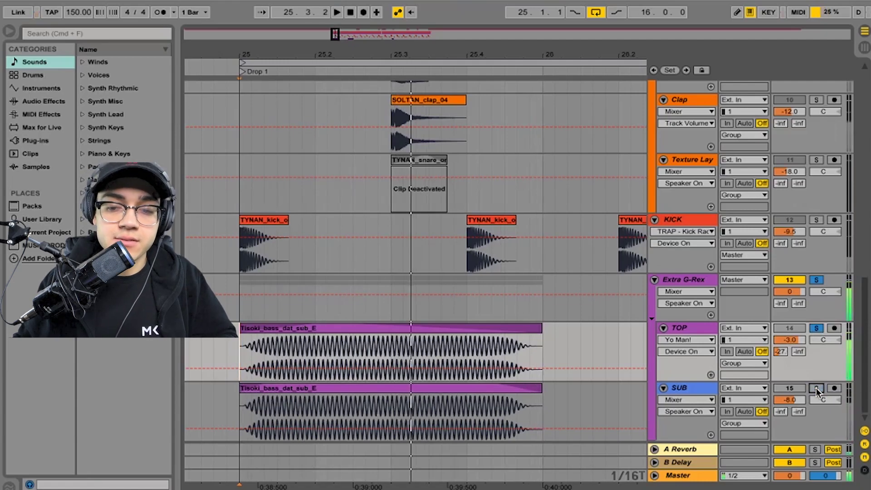
# Turn TOP's Saturator back on and play the bass clip through that effect alone
pyautogui.doubleClick(686, 326)
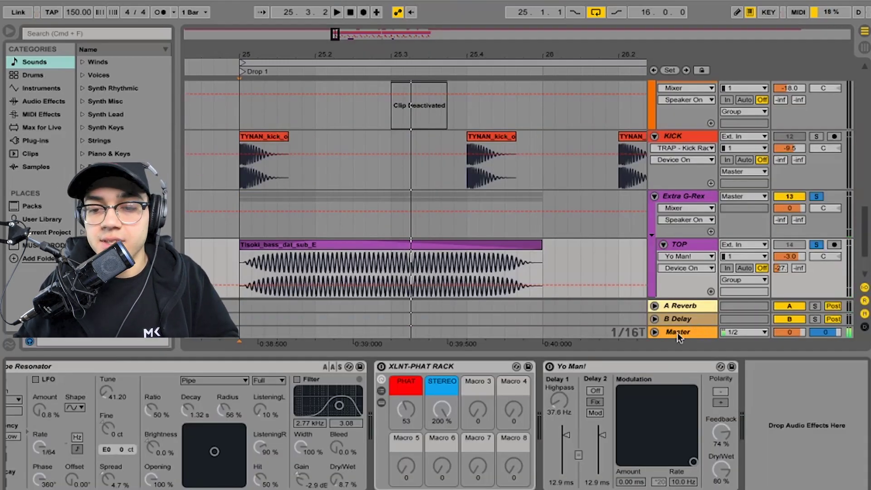
pyautogui.hscroll(-10, 345, 421)
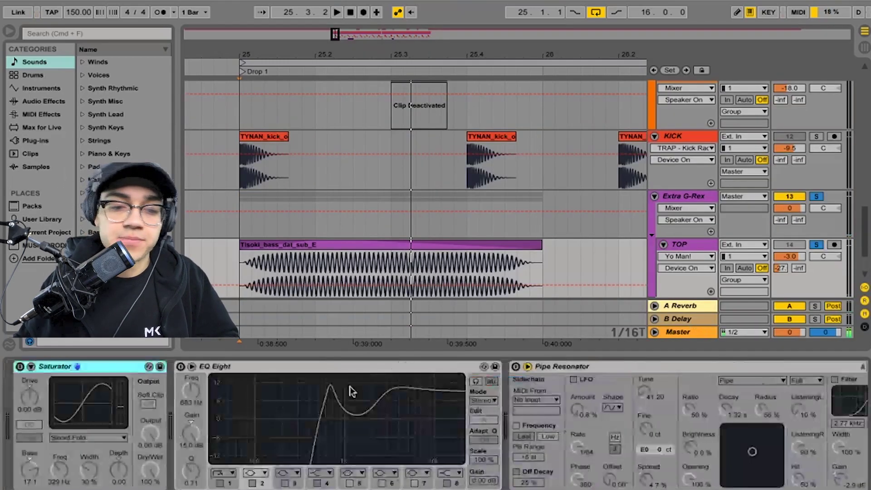
pyautogui.click(19, 366)
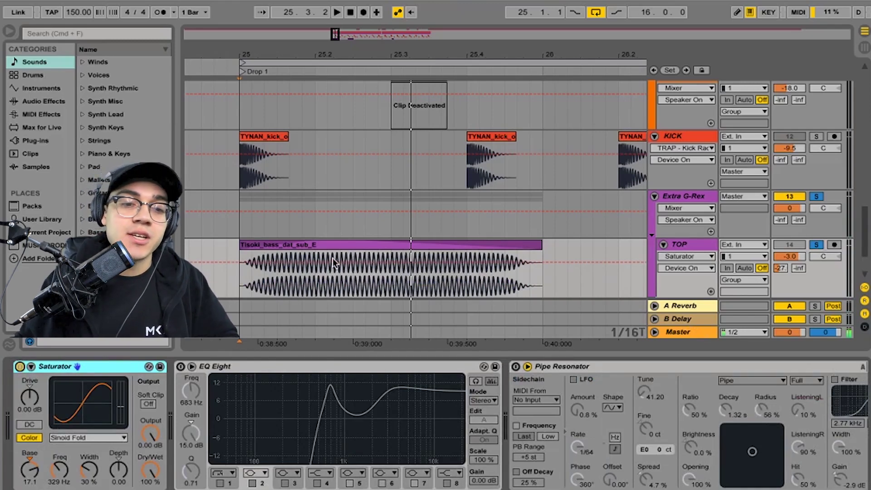
pyautogui.scroll(-3, 337, 254)
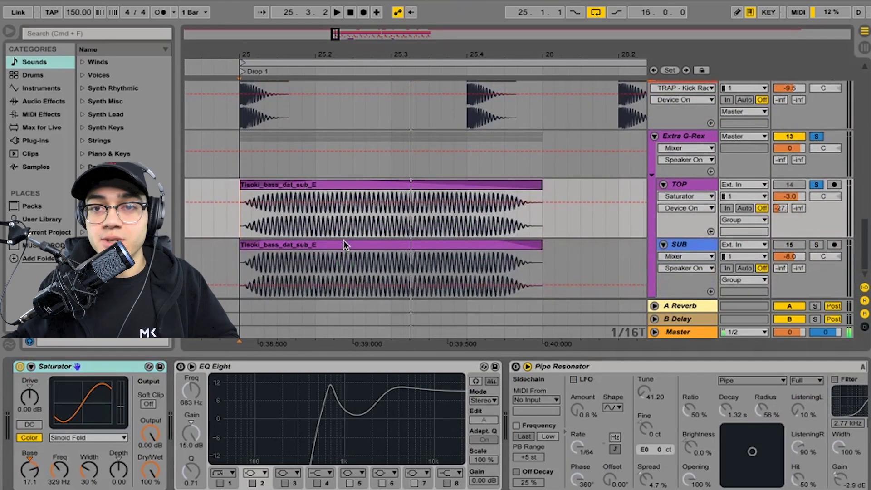
pyautogui.press('space')
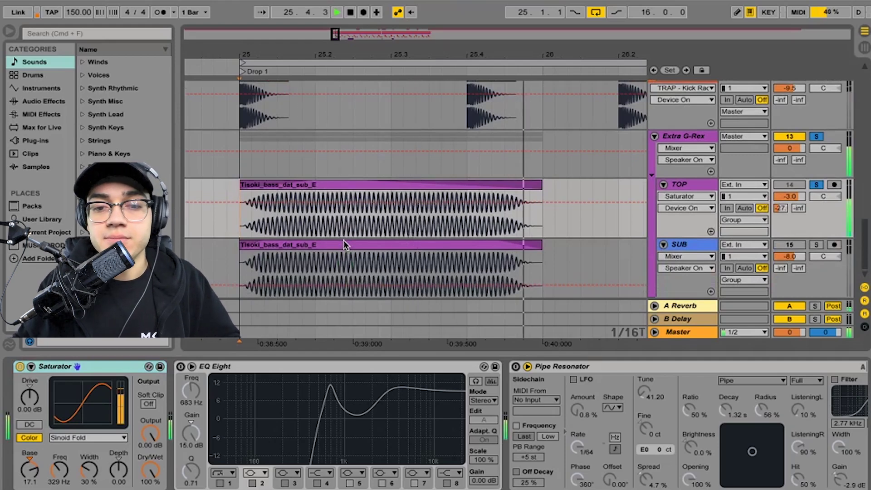
pyautogui.press('space')
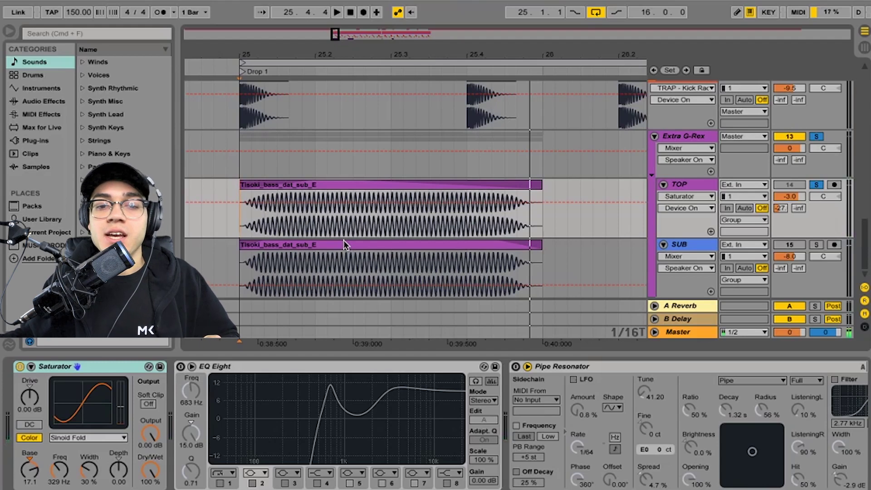
# Audition the Saturator's Medium Curve and Hard Curve types on TOP and return it to Sinoid Fold
pyautogui.hscroll(-5, 344, 240)
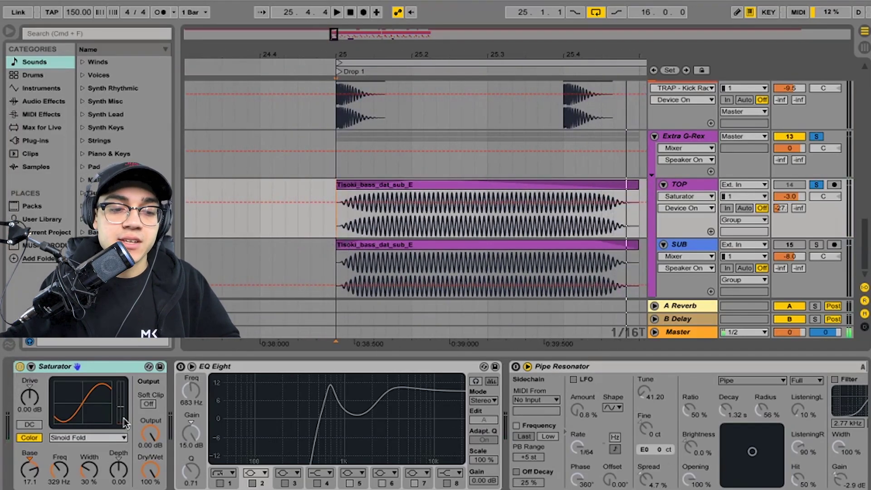
pyautogui.click(102, 438)
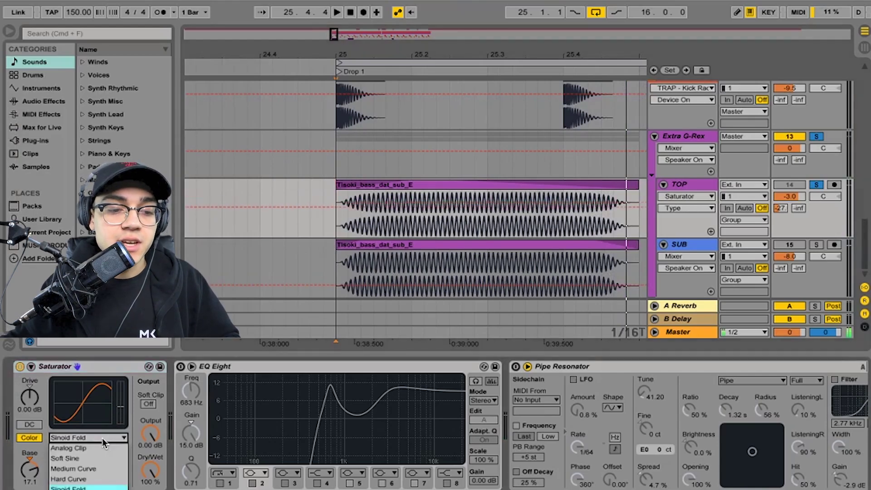
pyautogui.click(97, 468)
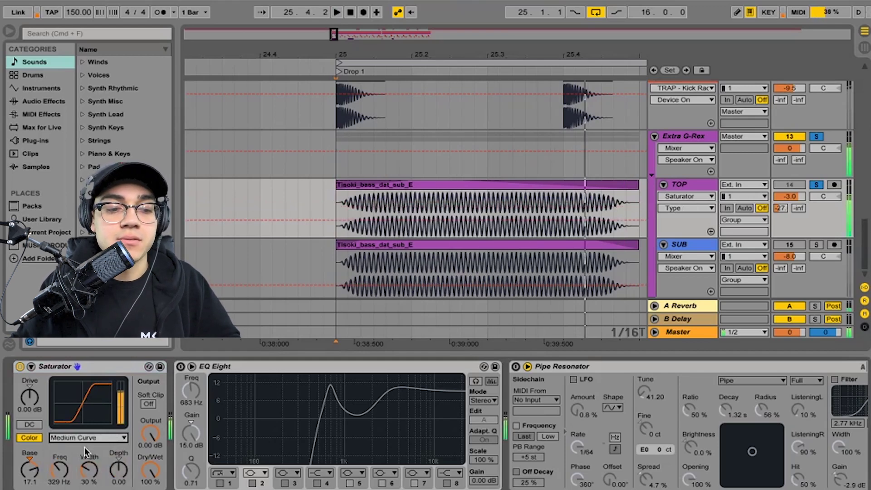
pyautogui.click(86, 438)
pyautogui.click(88, 472)
pyautogui.press('space')
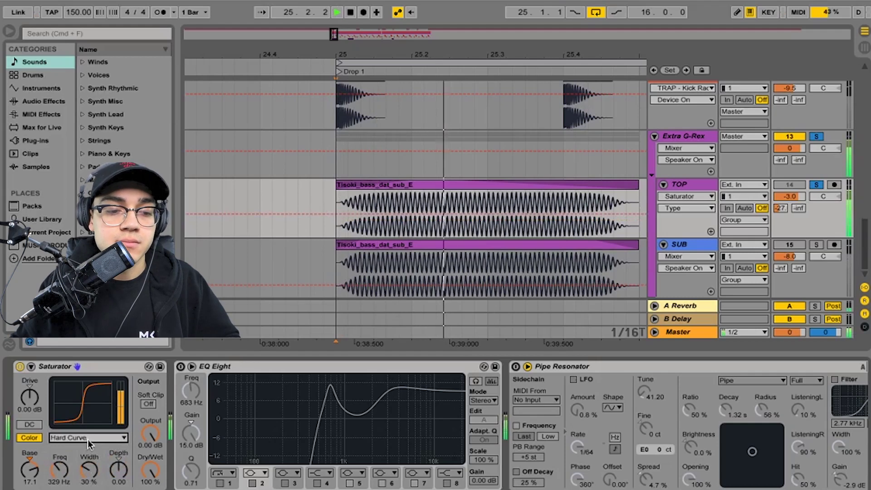
pyautogui.click(88, 439)
pyautogui.click(88, 482)
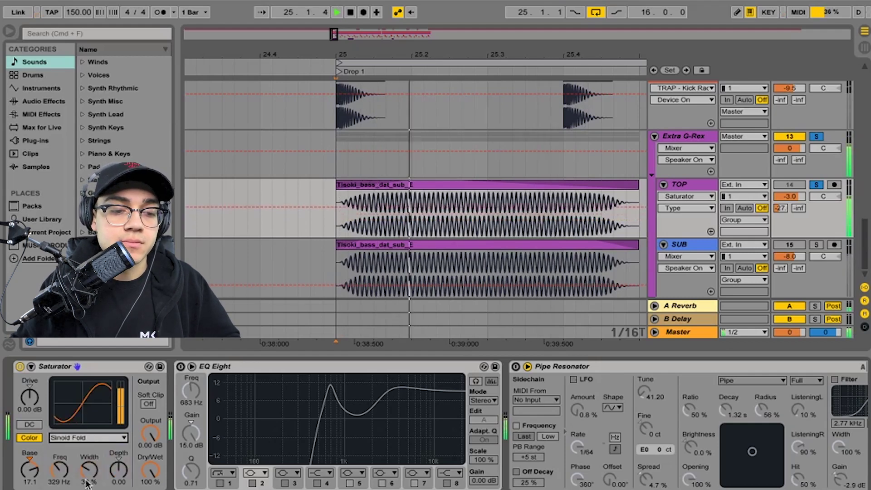
# Try the Soft Sine and Analog Clip types on TOP's Saturator and restore Sinoid Fold
pyautogui.click(89, 438)
pyautogui.click(93, 443)
pyautogui.click(93, 442)
pyautogui.click(91, 454)
pyautogui.click(91, 438)
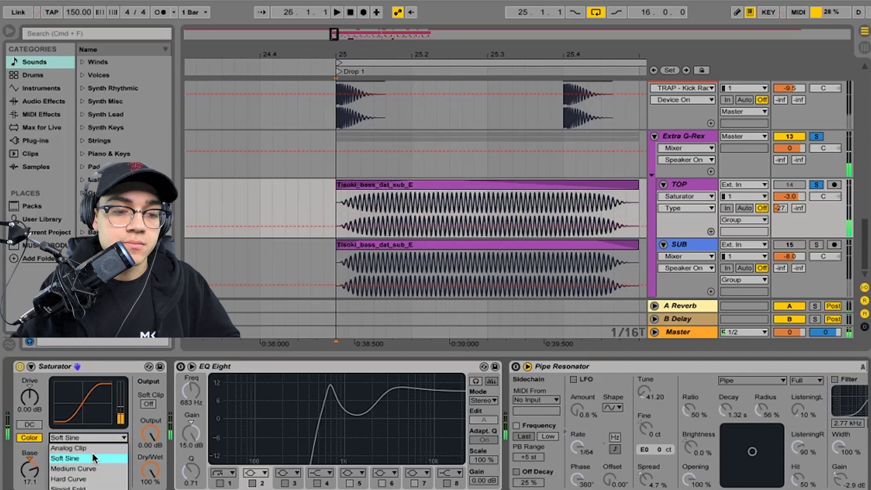
pyautogui.click(94, 447)
pyautogui.click(90, 438)
pyautogui.click(87, 487)
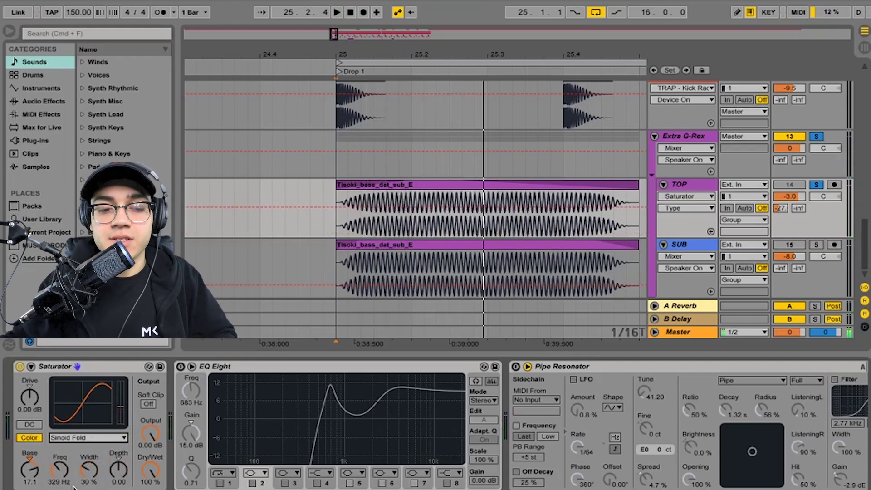
# Audition different Base amounts on TOP's Saturator during playback and return Base to 17.1
pyautogui.click(31, 471)
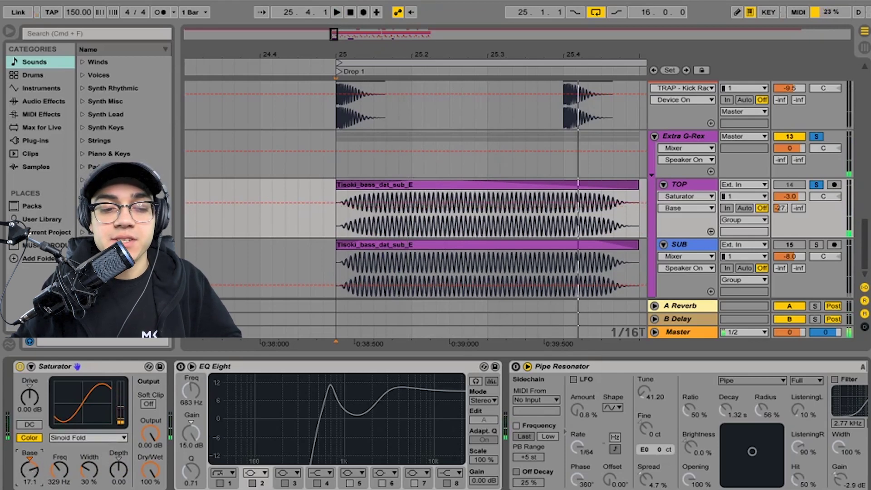
pyautogui.press('space')
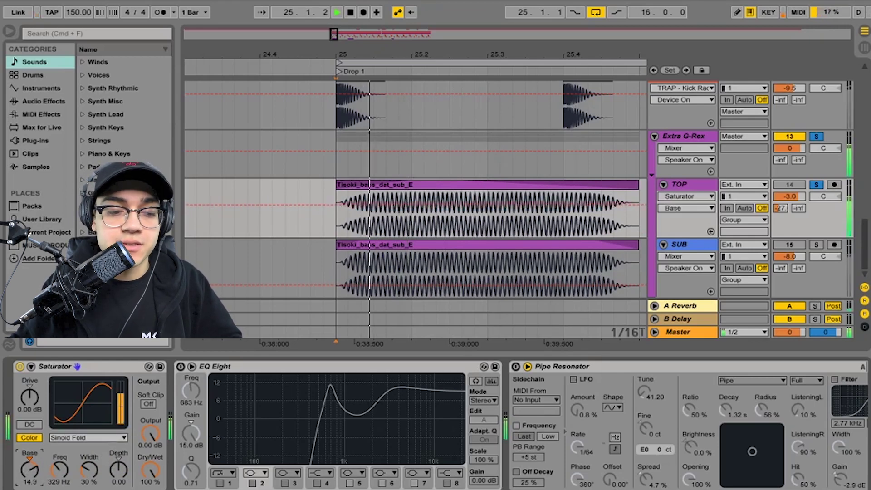
pyautogui.press('space')
pyautogui.moveTo(30, 470); pyautogui.dragTo(31, 479)
pyautogui.press('space')
pyautogui.press('space')
pyautogui.press('space')
pyautogui.press('space')
pyautogui.press('space')
pyautogui.moveTo(31, 471); pyautogui.dragTo(33, 470)
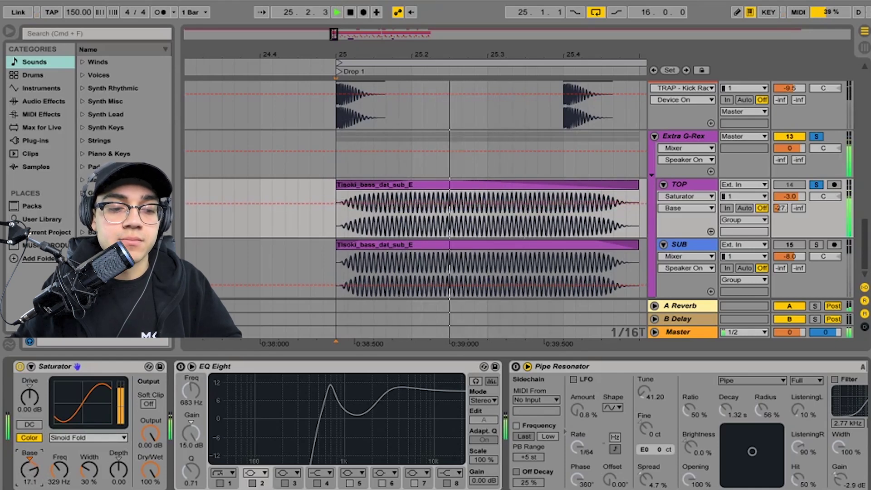
pyautogui.press('space')
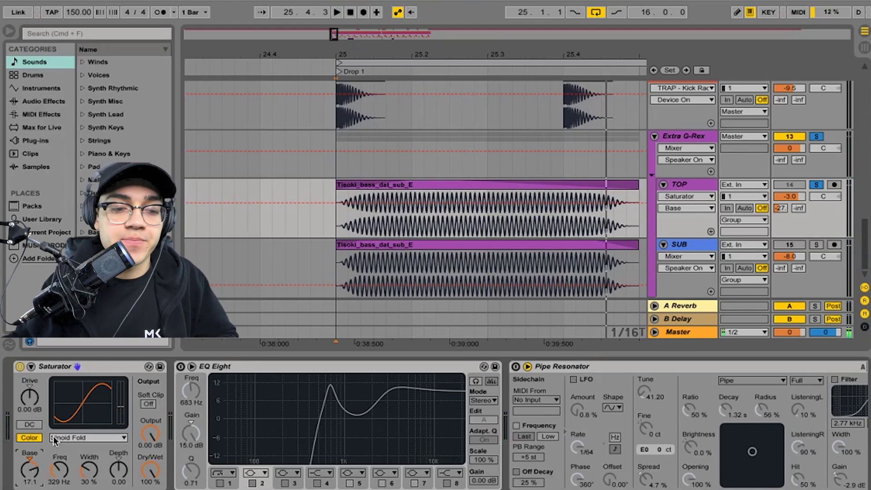
# Turn on TOP's EQ Eight and compare the bass clip with the EQ bypassed and active during playback
pyautogui.click(180, 367)
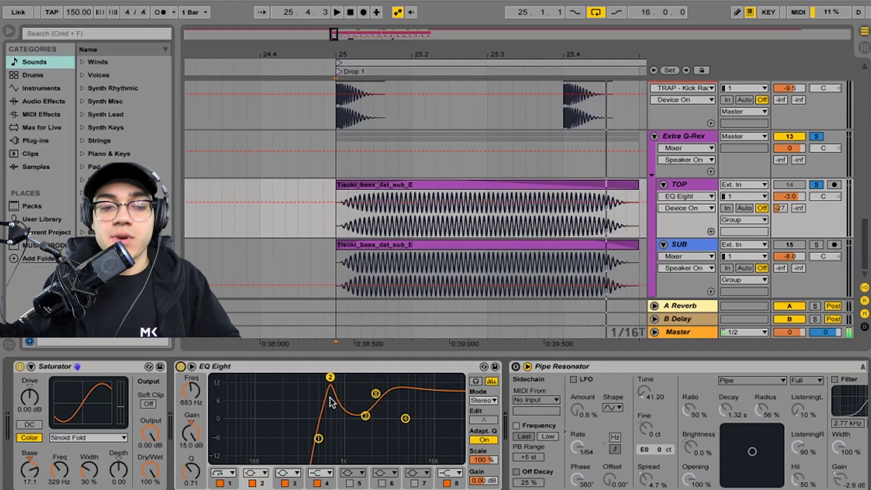
pyautogui.press('space')
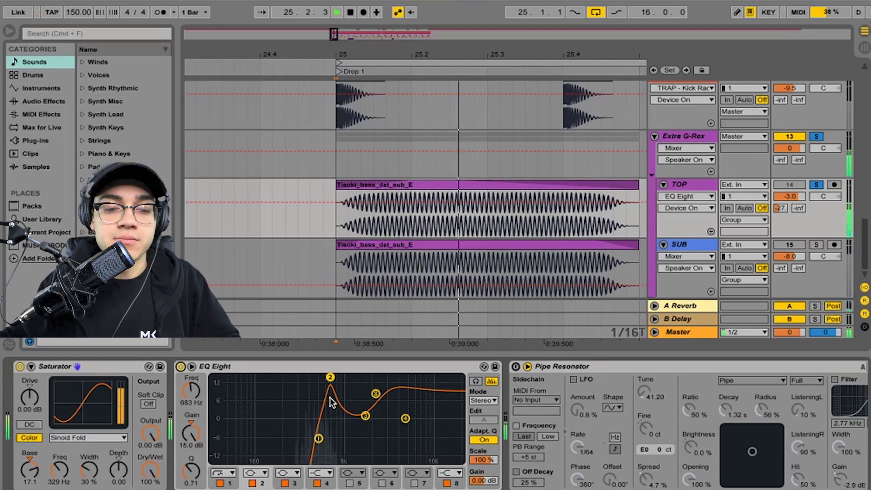
pyautogui.click(181, 365)
pyautogui.click(181, 365)
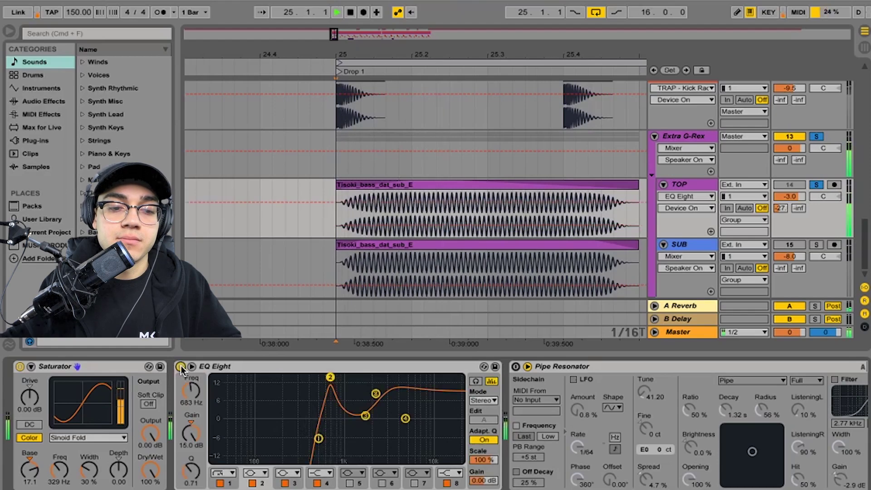
pyautogui.press('space')
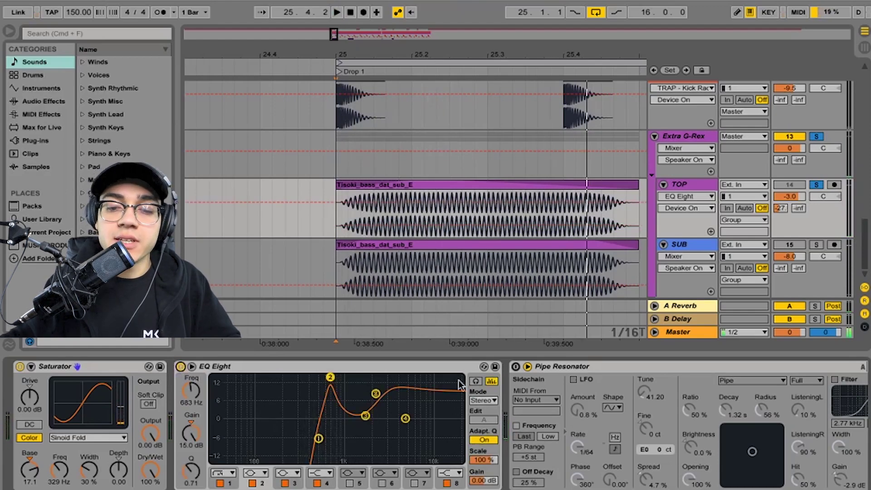
# Turn on TOP's Pipe Resonator and play the clip from Drop 1 through it
pyautogui.hscroll(6, 459, 388)
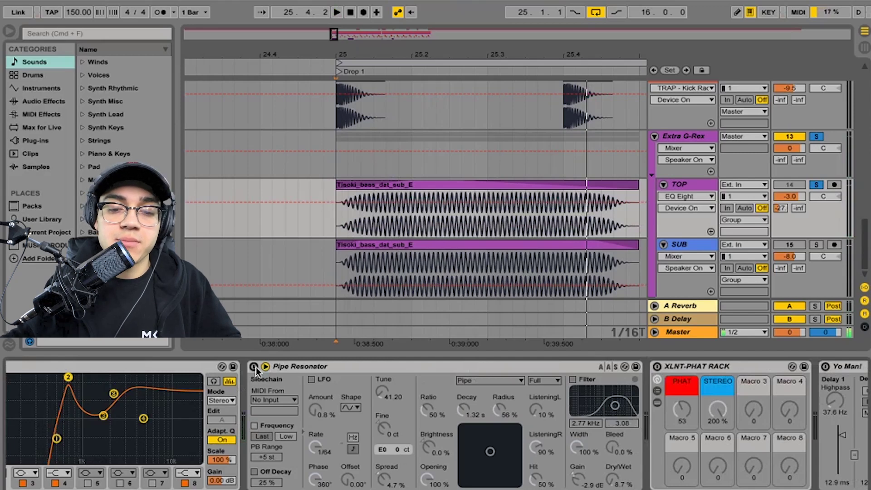
pyautogui.click(254, 366)
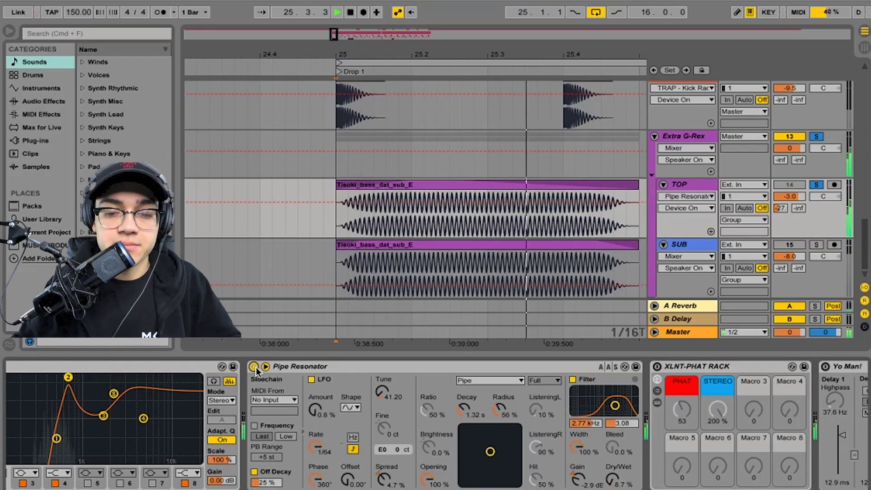
pyautogui.press('space')
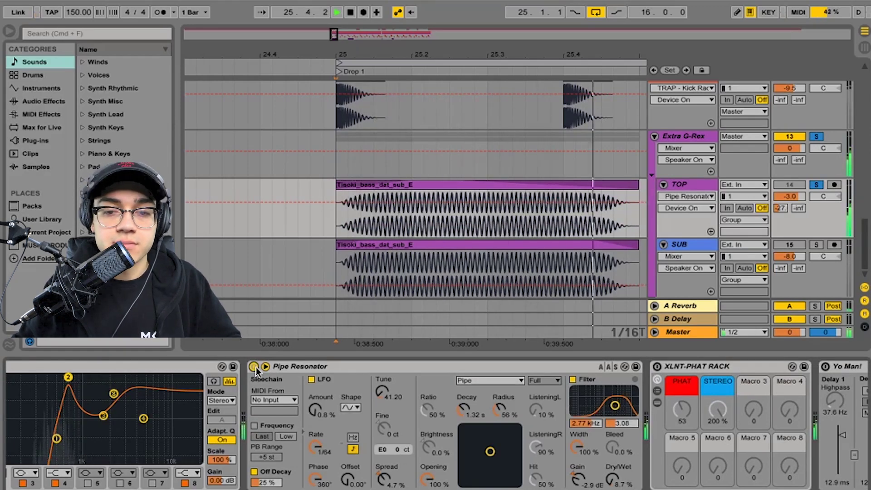
pyautogui.press('space')
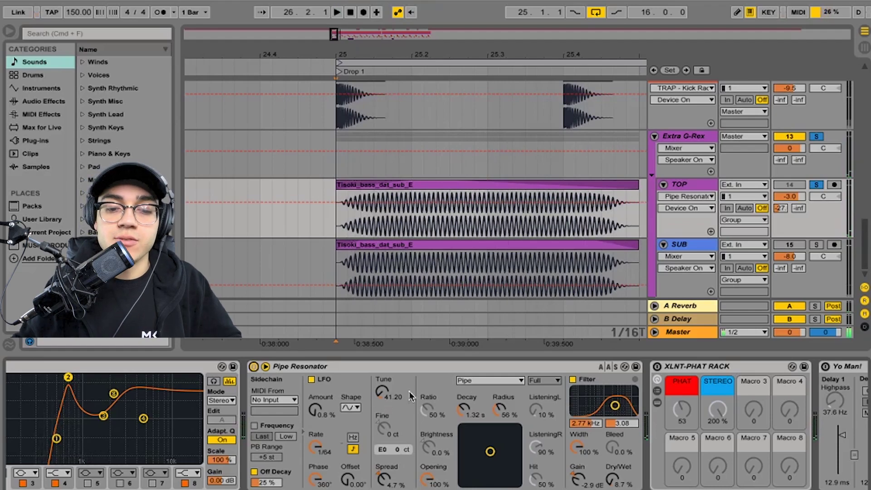
# Shorten the Pipe Resonator's Decay to 997 ms and play the TOP clip
pyautogui.hscroll(3, 413, 390)
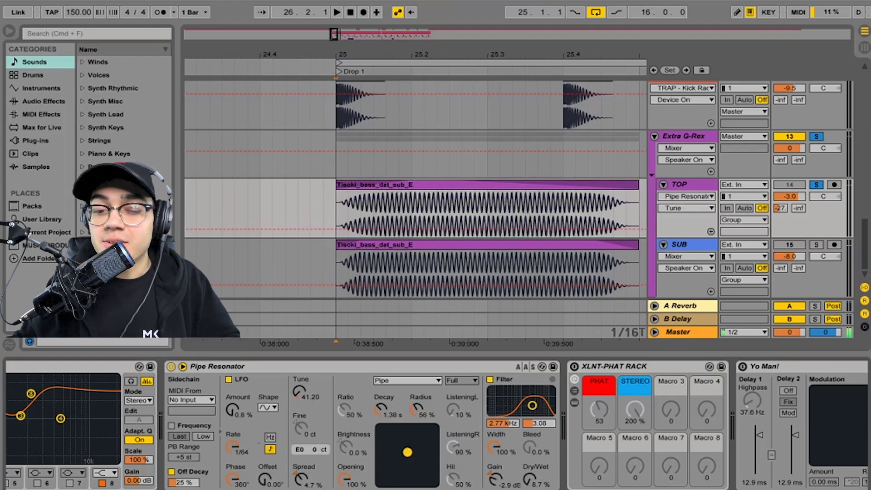
pyautogui.moveTo(409, 448); pyautogui.dragTo(404, 451)
pyautogui.press('space')
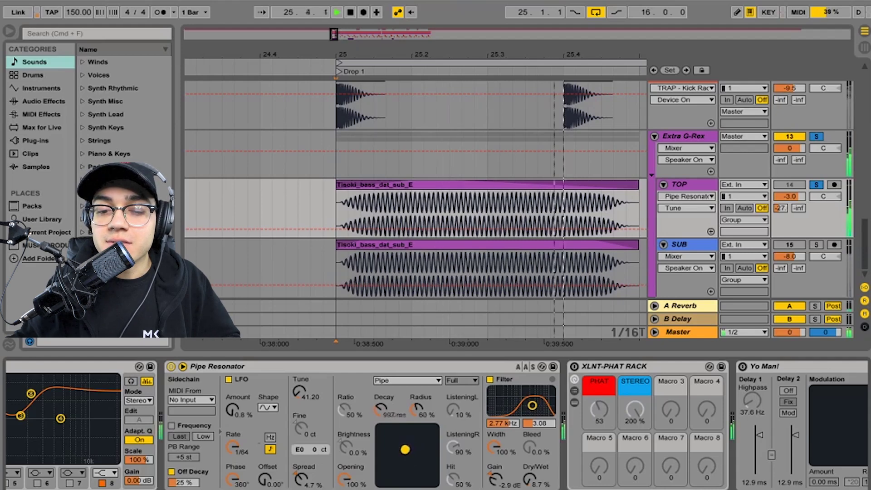
pyautogui.press('space')
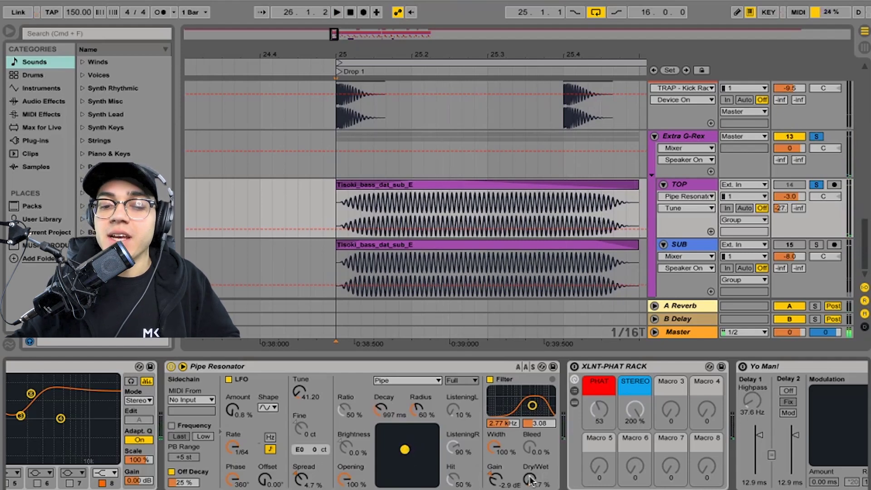
# Compare the Pipe Resonator with its Filter switched off and on while playing TOP, leaving the filter on
pyautogui.click(489, 380)
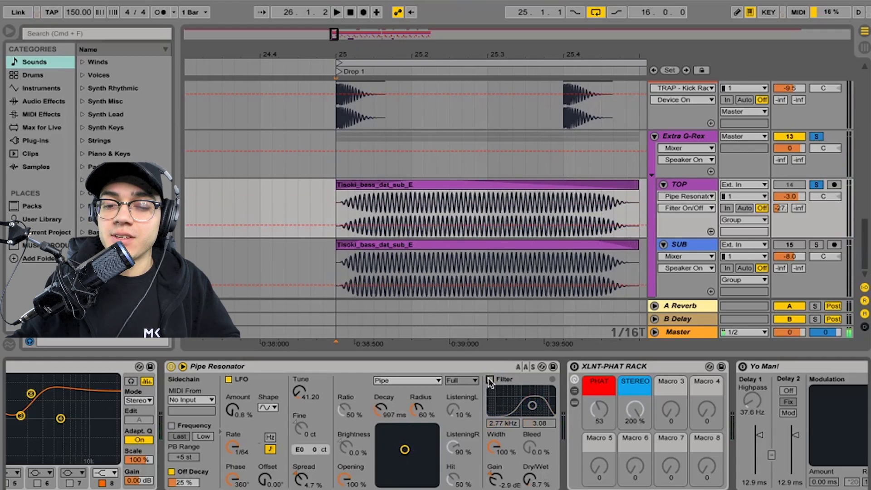
pyautogui.click(489, 380)
pyautogui.press('space')
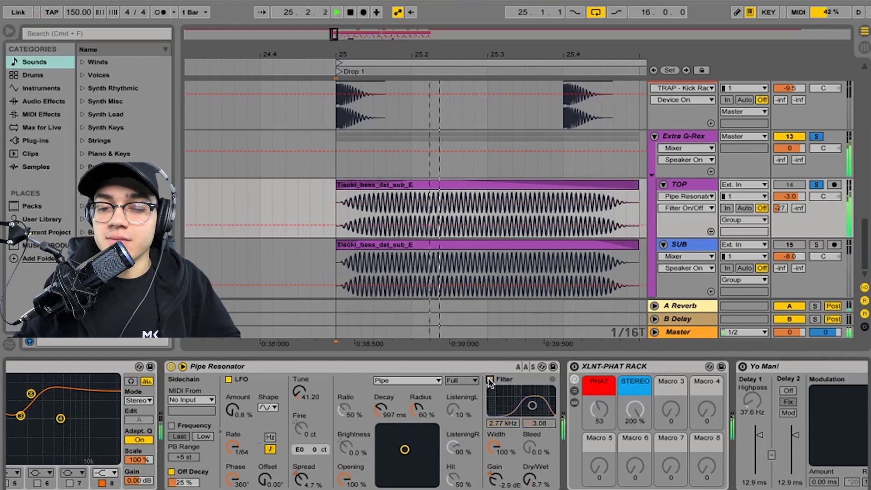
pyautogui.press('space')
# Audition the Pipe Resonator's Dry/Wet amount during playback and return it to 8.7 %
pyautogui.click(530, 478)
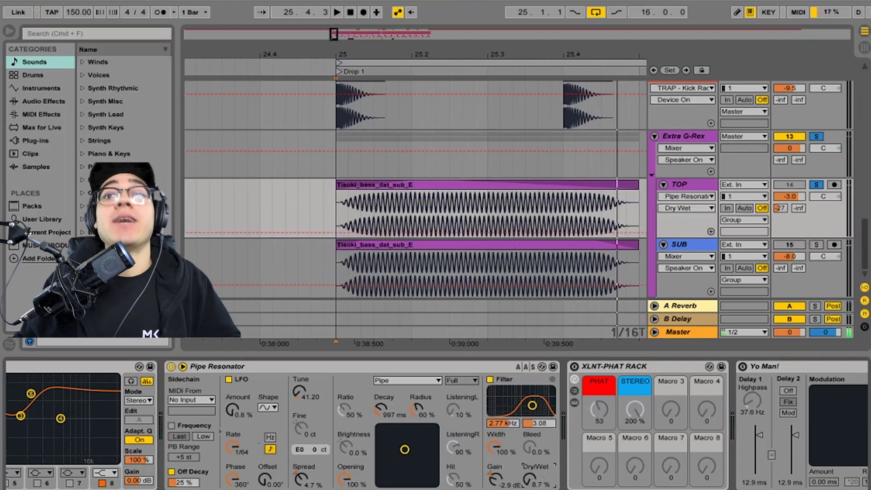
pyautogui.press('space')
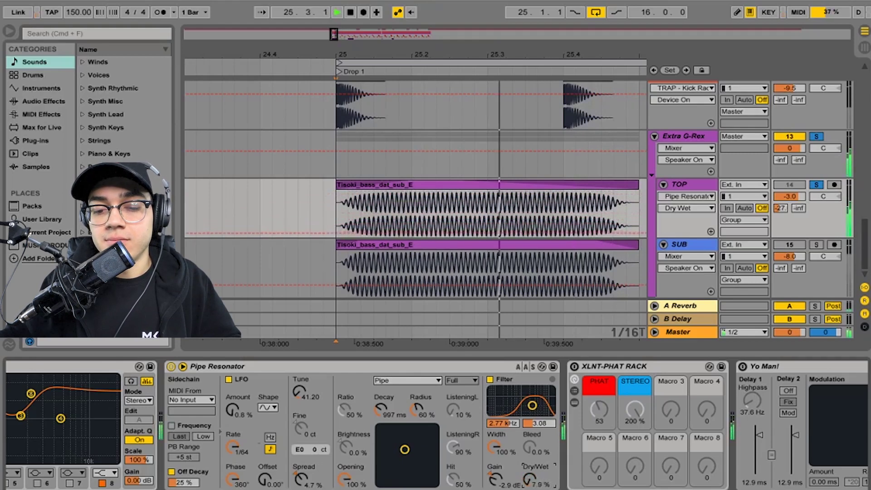
pyautogui.press('space')
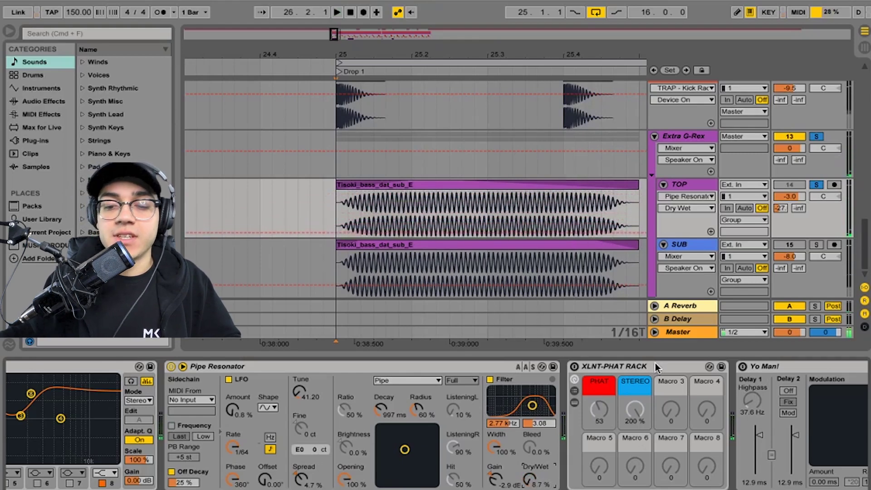
# Turn on the XLNT-PHAT RACK on TOP and play the clip through it
pyautogui.click(575, 366)
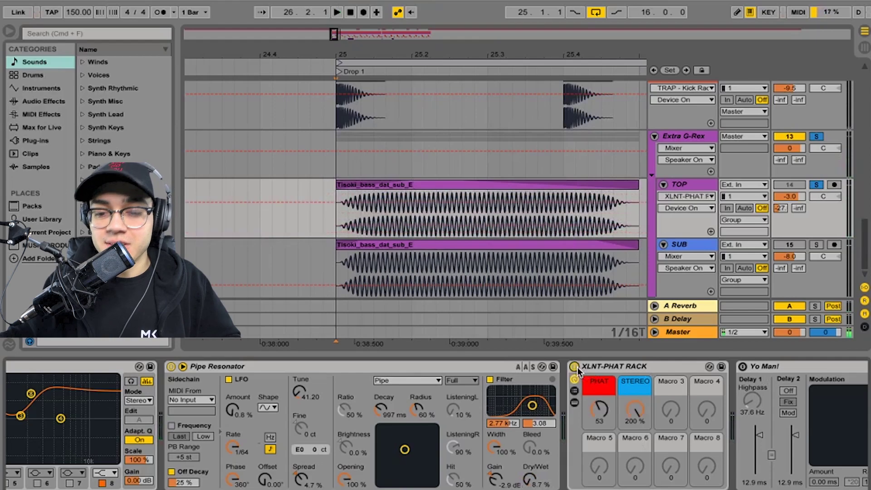
pyautogui.hscroll(3, 567, 445)
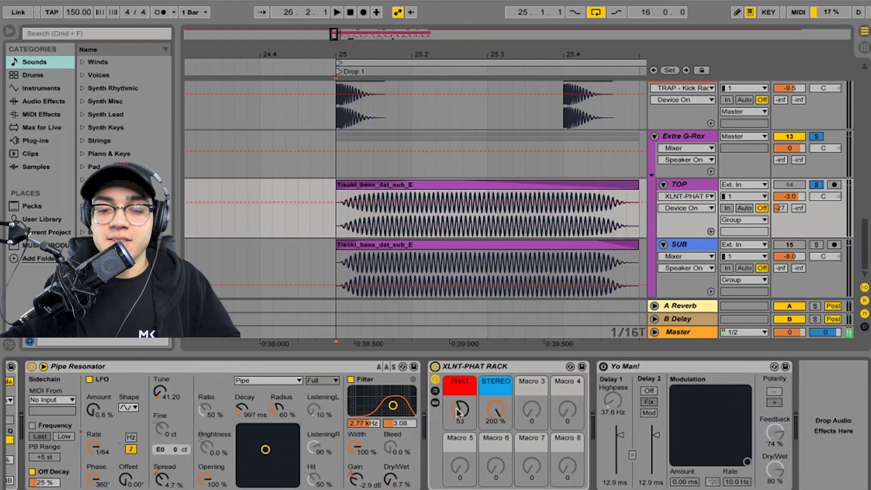
pyautogui.press('space')
pyautogui.press('space')
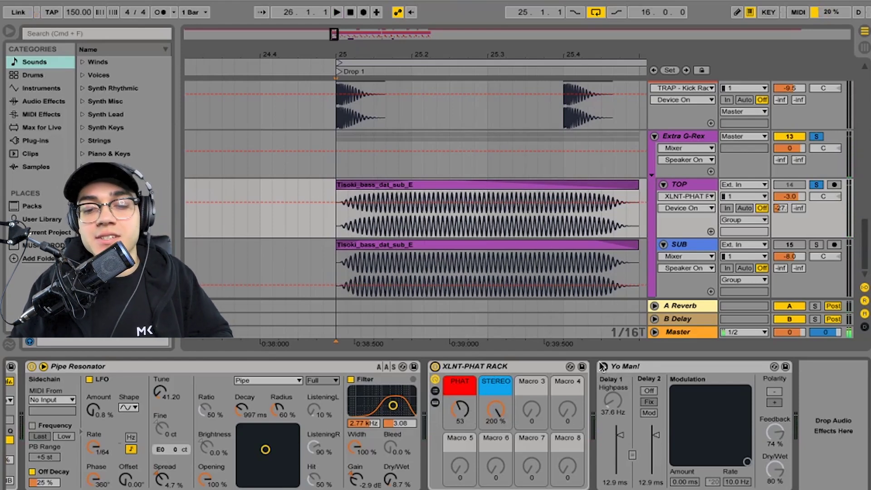
# Search all browser results for "yo man", highlight the Yo Man!.adv preset, and clear the search
pyautogui.click(91, 36)
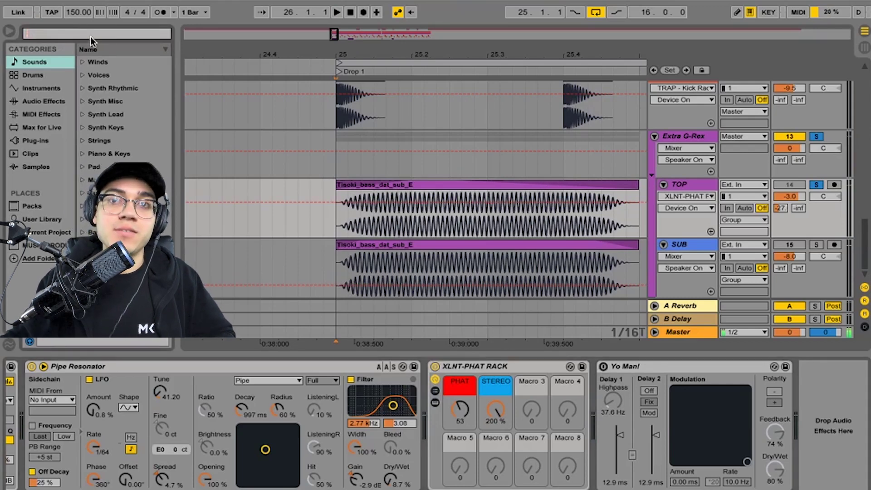
pyautogui.write('yo man')
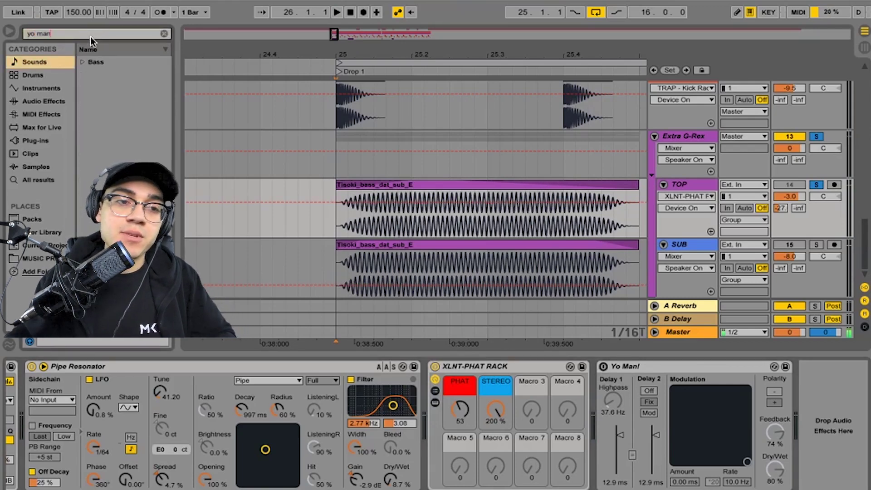
pyautogui.click(45, 179)
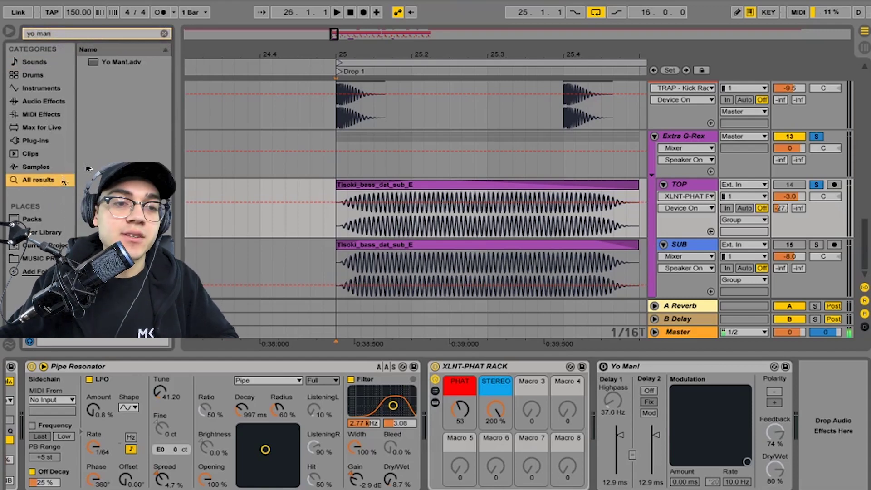
pyautogui.click(115, 62)
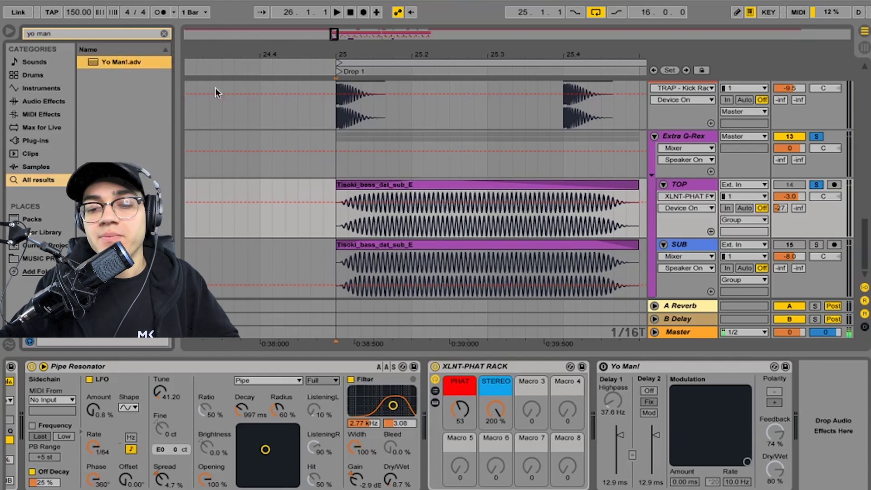
pyautogui.click(164, 33)
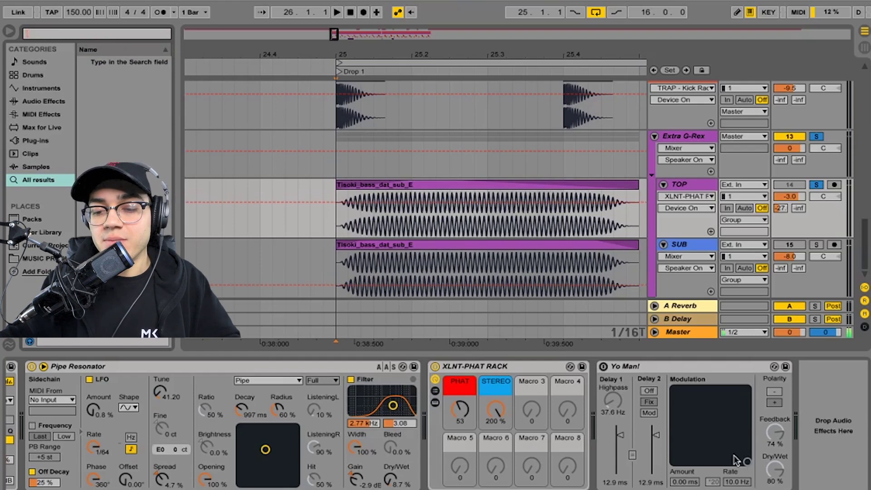
# Turn on TOP's Yo Man! delay and sweep its modulation to 6.50 ms at 0.03 Hz and back to 0.00 ms at 10.0 Hz
pyautogui.click(603, 366)
pyautogui.moveTo(747, 461); pyautogui.dragTo(673, 389)
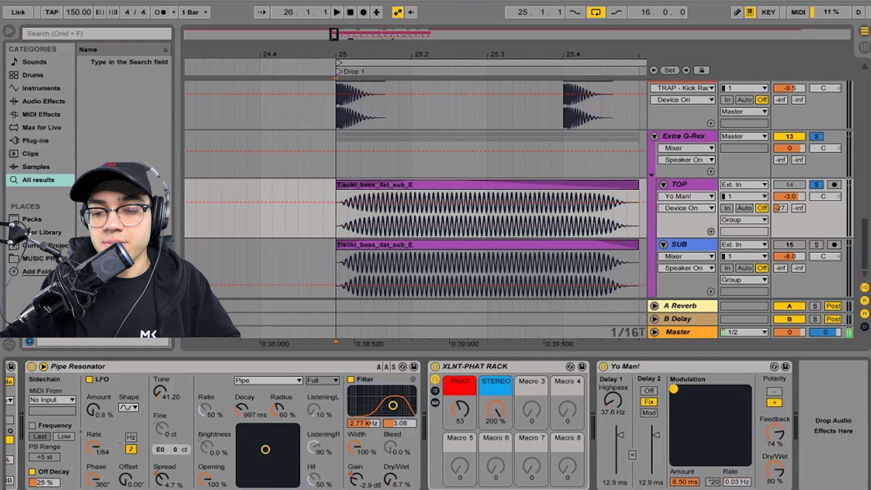
pyautogui.moveTo(674, 388); pyautogui.dragTo(747, 462)
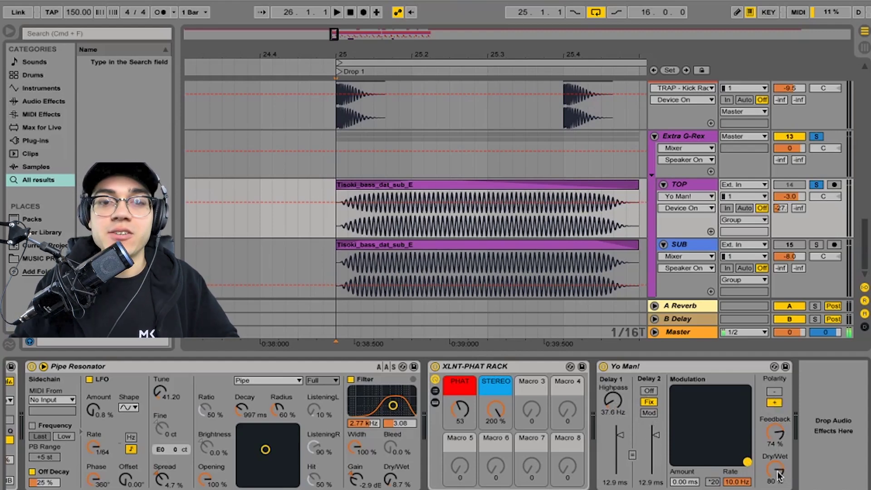
# Audition Yo Man!'s Dry/Wet amount while playing TOP and return it to 80 %
pyautogui.press('space')
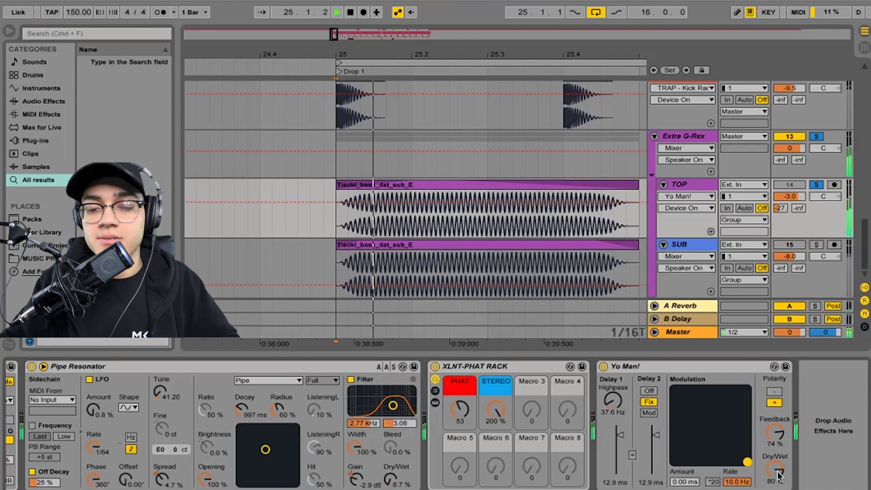
pyautogui.moveTo(778, 470)
pyautogui.mouseDown()
pyautogui.moveTo(779, 456)
pyautogui.moveTo(780, 489)
pyautogui.moveTo(775, 466)
pyautogui.mouseUp()
pyautogui.press('space')
pyautogui.press('space')
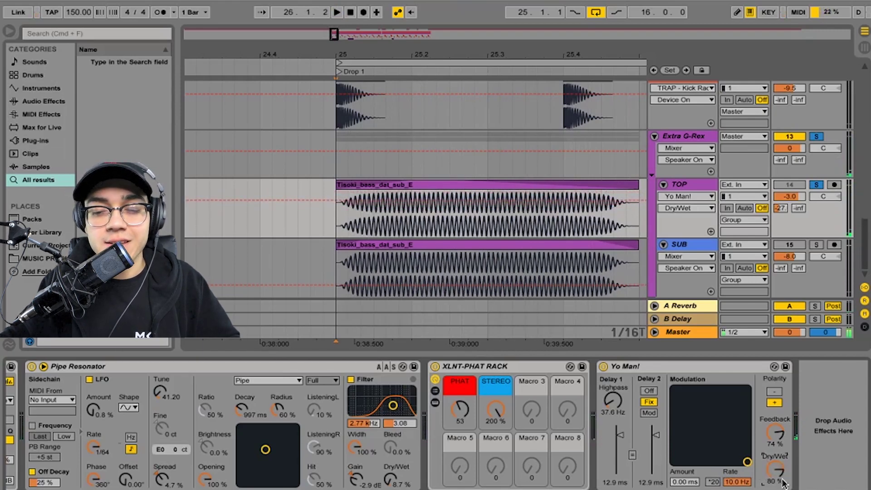
# Switch Yo Man!'s Polarity to negative and play the TOP clip
pyautogui.click(775, 403)
pyautogui.press('space')
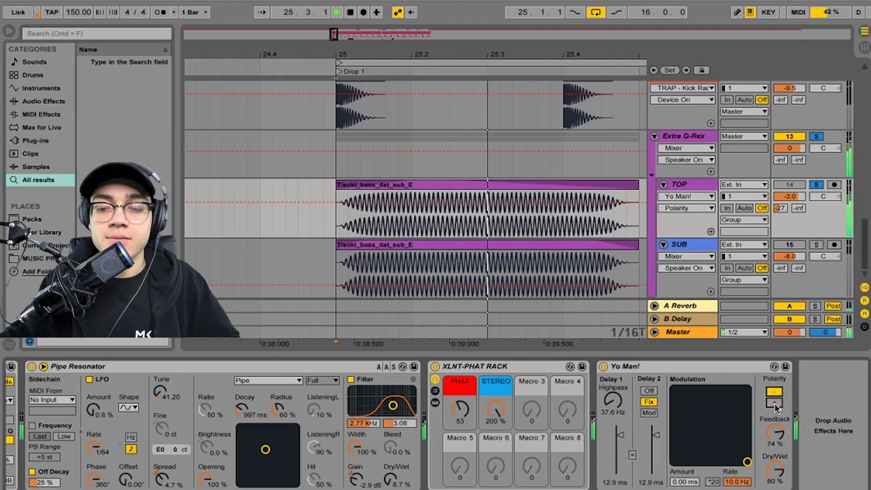
pyautogui.press('space')
pyautogui.press('space')
# Set Yo Man!'s Highpass to 41.7 Hz and play the TOP clip
pyautogui.moveTo(612, 400)
pyautogui.mouseDown()
pyautogui.moveTo(612, 372)
pyautogui.moveTo(612, 400)
pyautogui.mouseUp()
pyautogui.press('space')
pyautogui.press('space')
pyautogui.press('space')
pyautogui.press('space')
# Restore Yo Man!'s Polarity to positive and listen to the clip again
pyautogui.click(768, 401)
pyautogui.press('space')
pyautogui.press('space')
# Audition different Yo Man! Feedback amounts while playing TOP and set Feedback to 72 %
pyautogui.moveTo(776, 419); pyautogui.dragTo(776, 412)
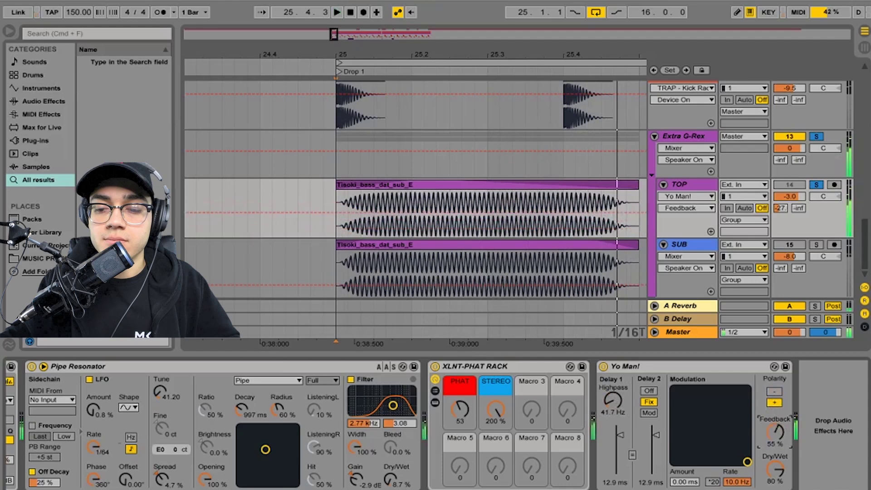
pyautogui.moveTo(775, 431); pyautogui.dragTo(775, 438)
pyautogui.press('space')
pyautogui.press('space')
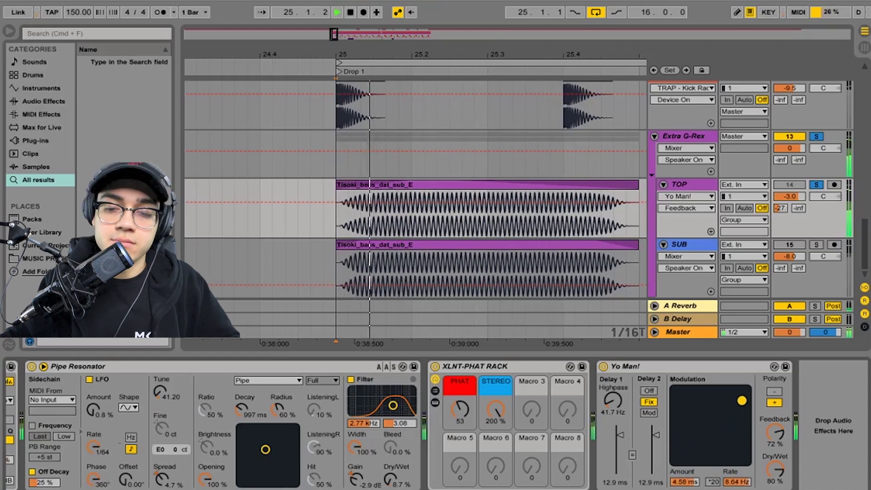
# Return Yo Man!'s Modulation to an Amount of 0.00 ms and a Rate of 10.0 Hz, stop playback and hide the device view
pyautogui.moveTo(742, 400); pyautogui.dragTo(747, 462)
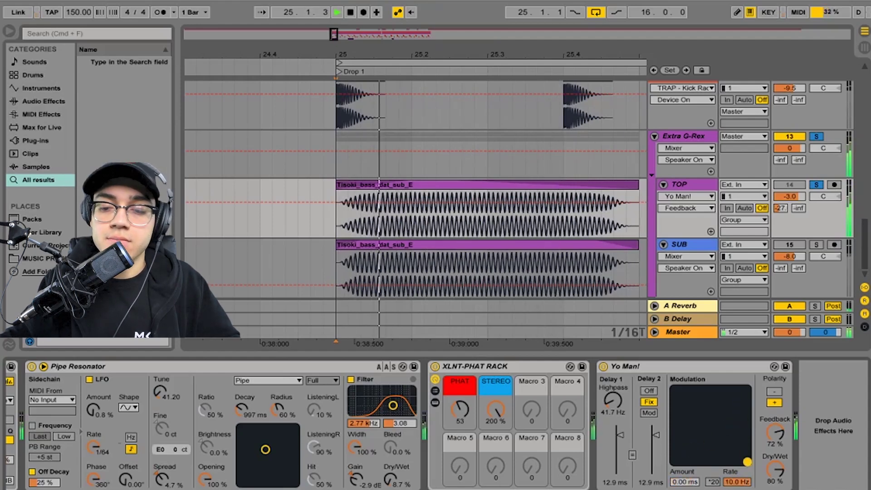
pyautogui.press('space')
pyautogui.doubleClick(565, 351)
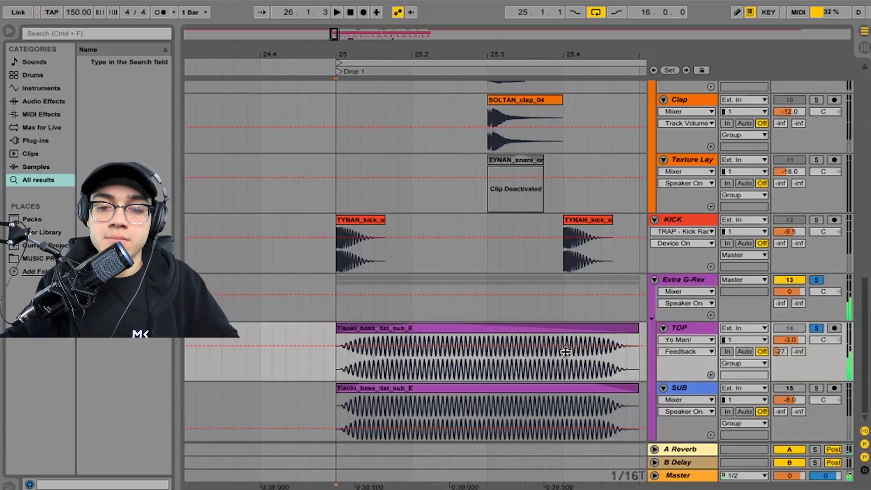
# Examine how the TOP and SUB clips are chopped across bars 33 to 35 of the arrangement
pyautogui.click(565, 350)
pyautogui.scroll(-6, 565, 351)
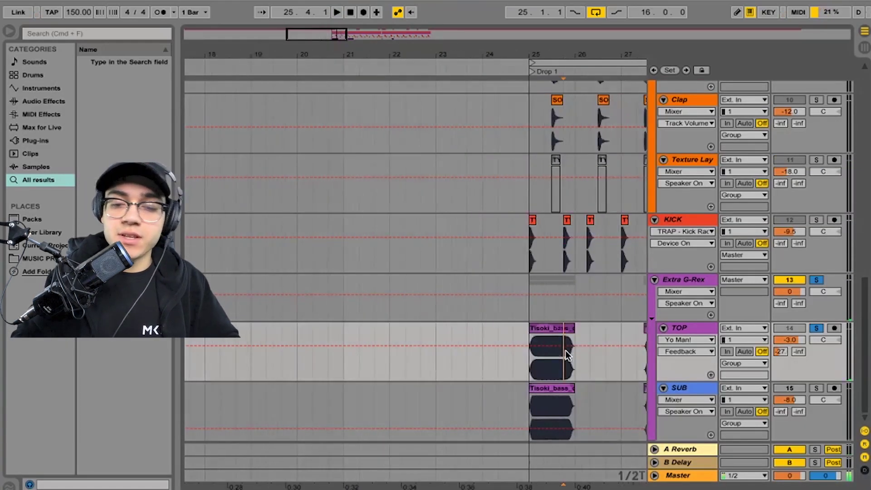
pyautogui.hscroll(6, 565, 351)
pyautogui.hscroll(5, 565, 354)
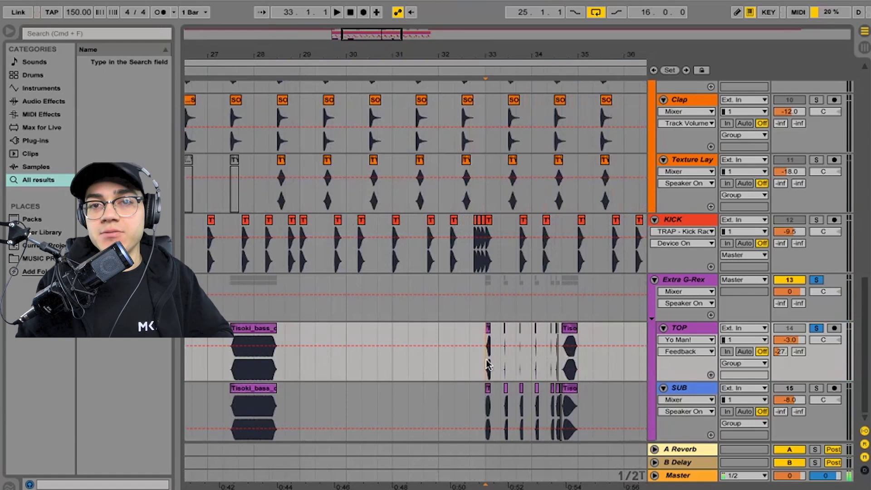
pyautogui.scroll(5, 487, 363)
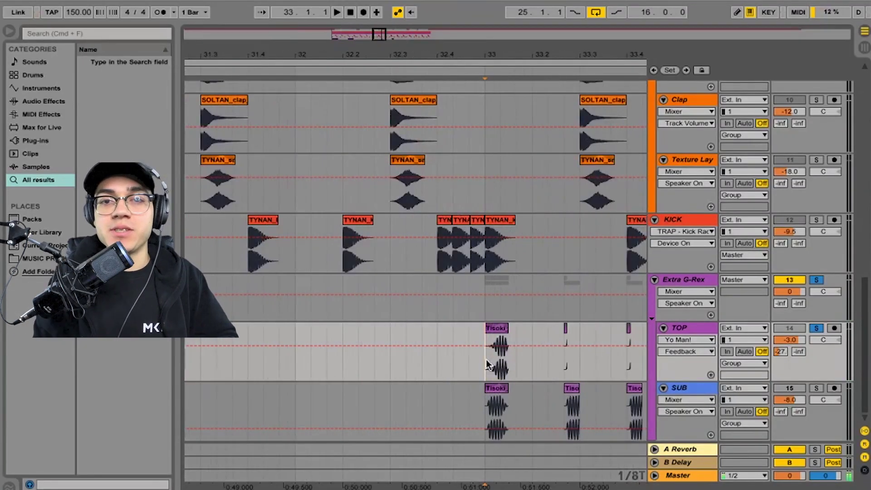
pyautogui.scroll(3, 486, 359)
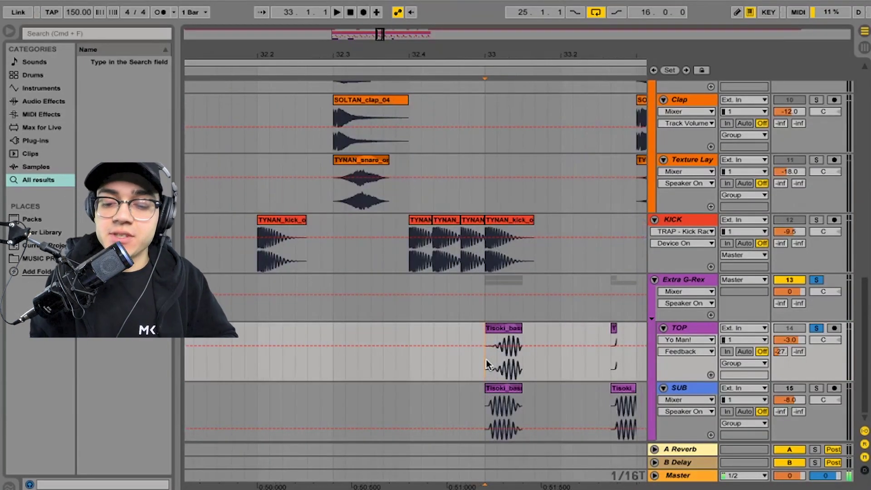
pyautogui.hscroll(3, 486, 359)
pyautogui.scroll(-3, 488, 363)
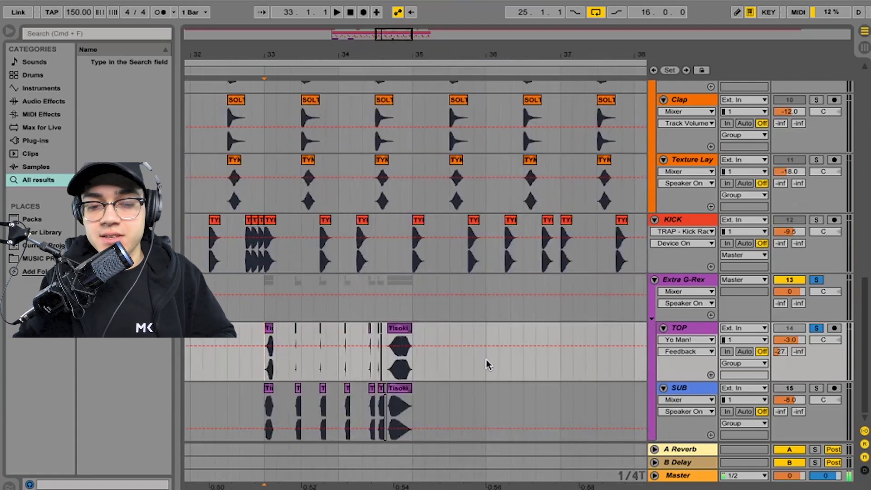
pyautogui.scroll(3, 487, 363)
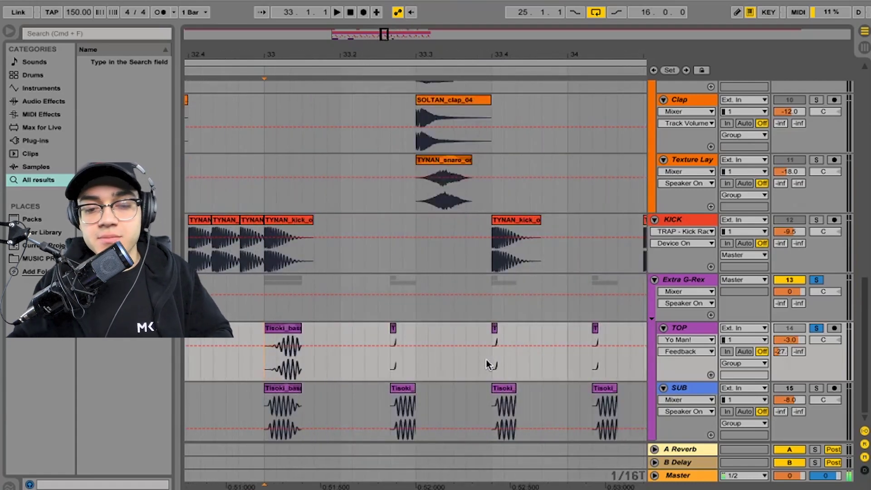
# Solo SUB together with TOP, loop bars 33 to 35 and play the chopped clips
pyautogui.scroll(-2, 486, 359)
pyautogui.scroll(-2, 511, 350)
pyautogui.scroll(4, 512, 357)
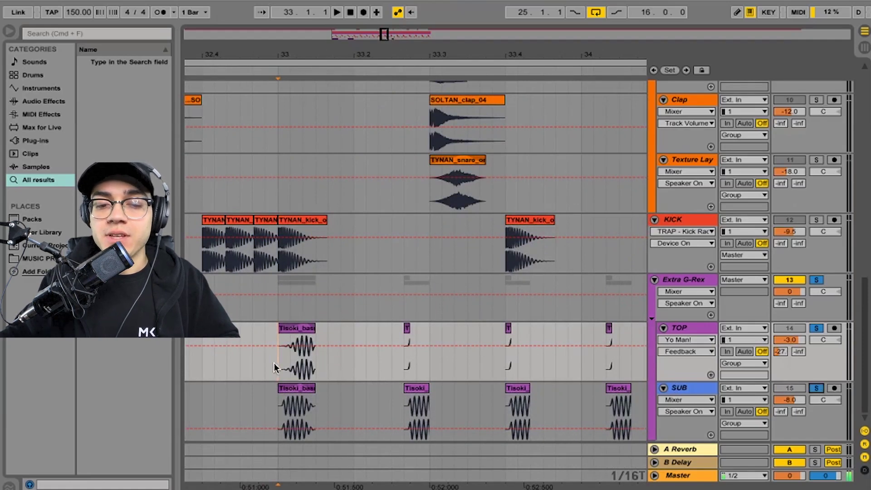
pyautogui.scroll(-4, 280, 366)
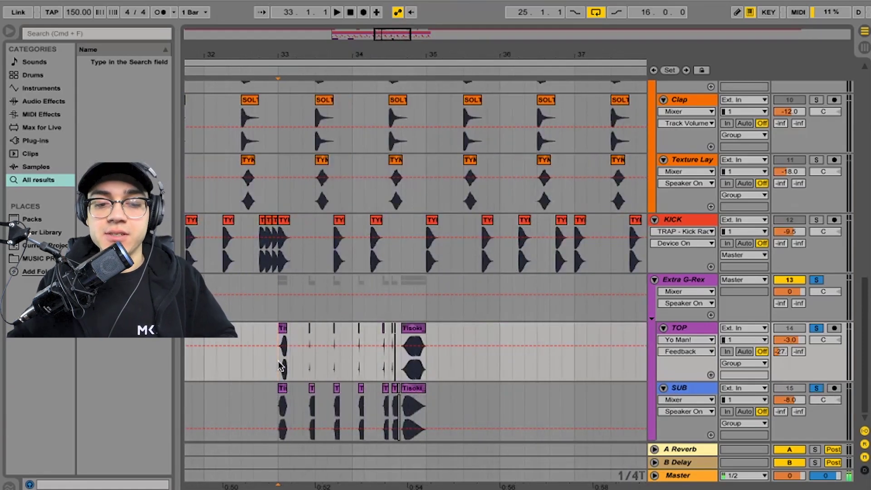
pyautogui.press('space')
pyautogui.moveTo(280, 365); pyautogui.dragTo(424, 372)
pyautogui.press('super+l')
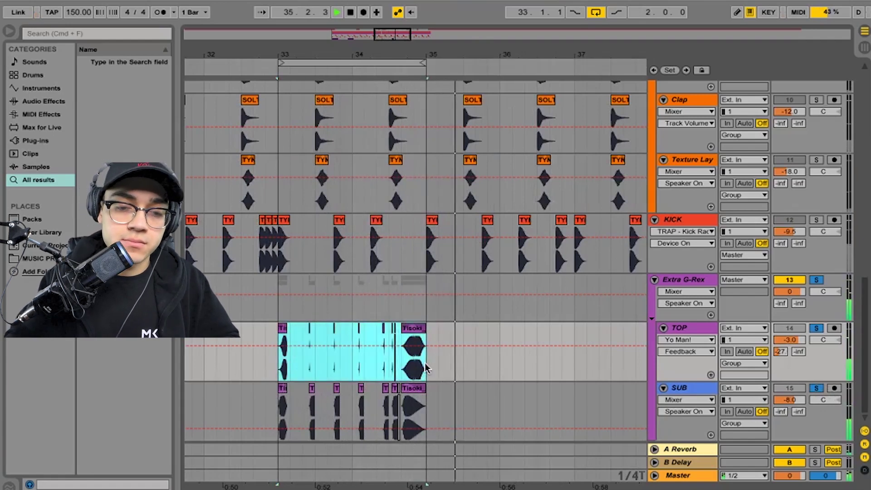
pyautogui.press('z')
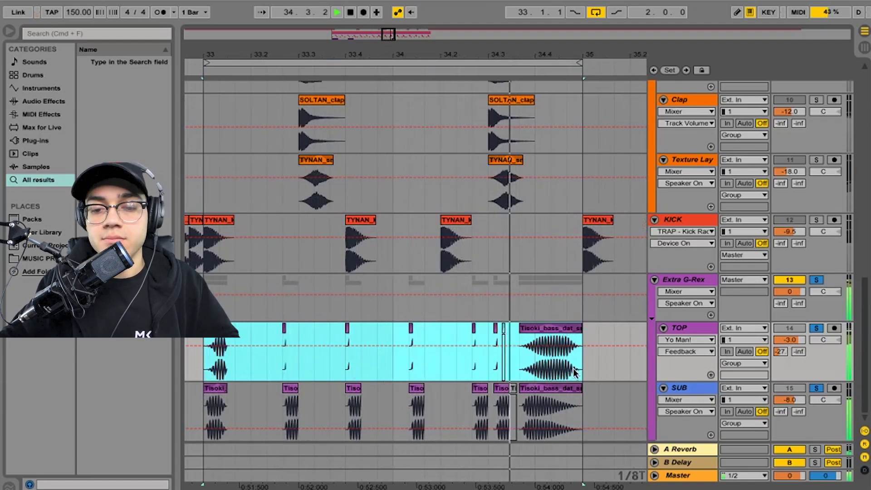
pyautogui.press('space')
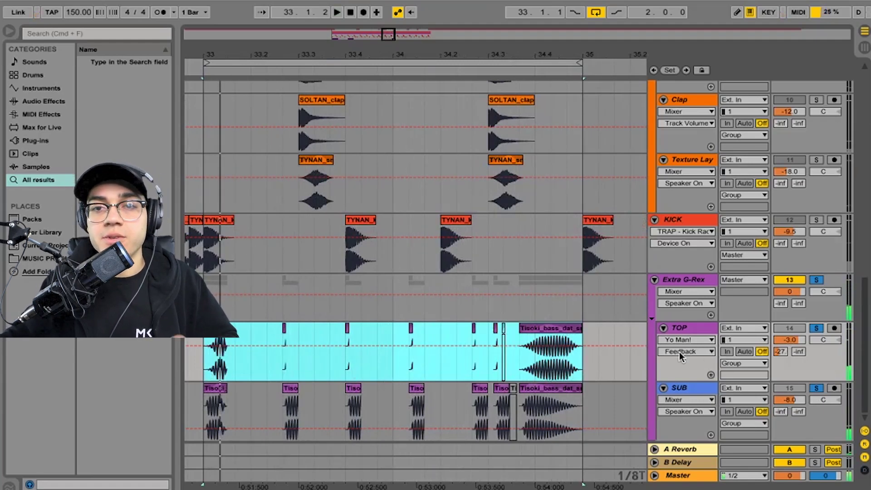
# Display the fades on the TOP track and focus on its first clip at bar 33
pyautogui.click(682, 339)
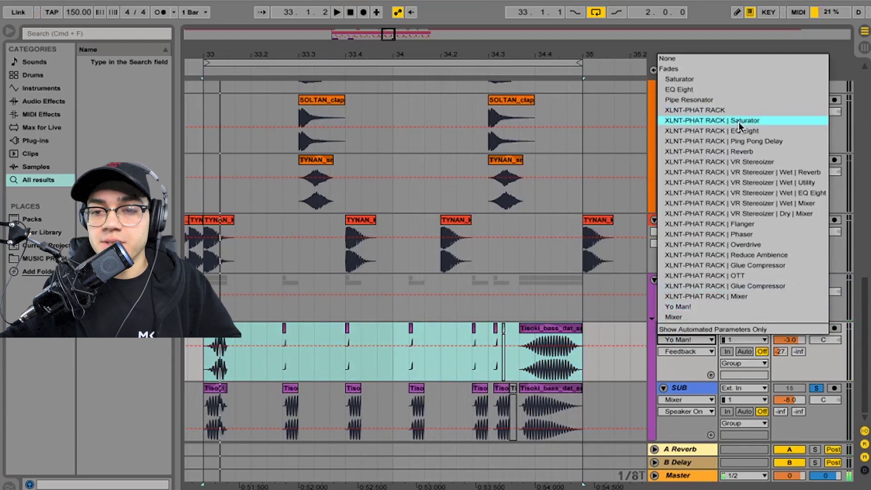
pyautogui.click(695, 68)
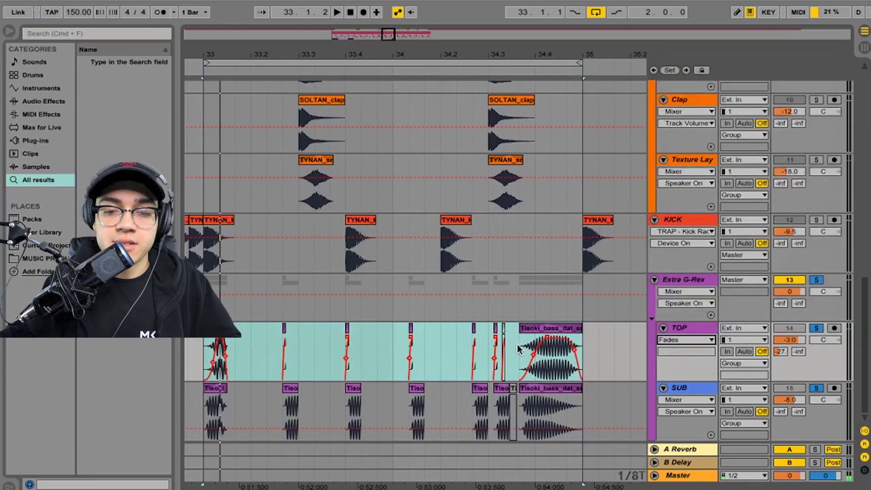
pyautogui.click(210, 350)
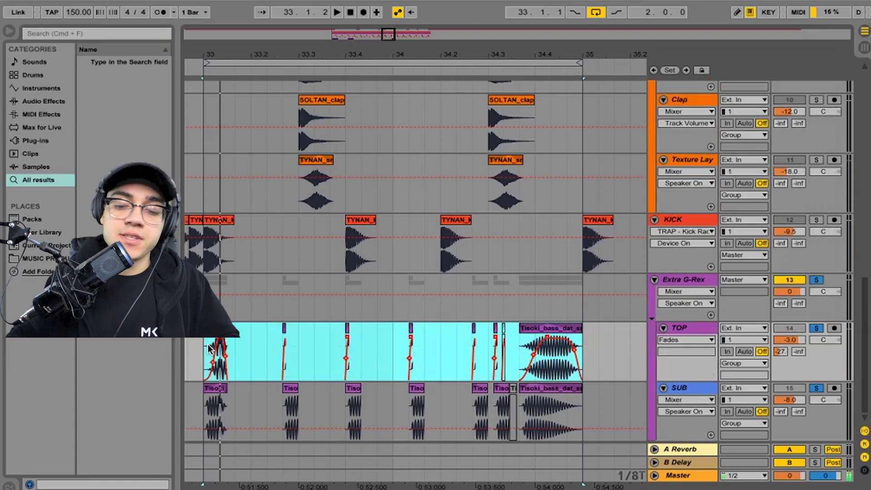
pyautogui.press('+')
pyautogui.press('+')
pyautogui.press('+')
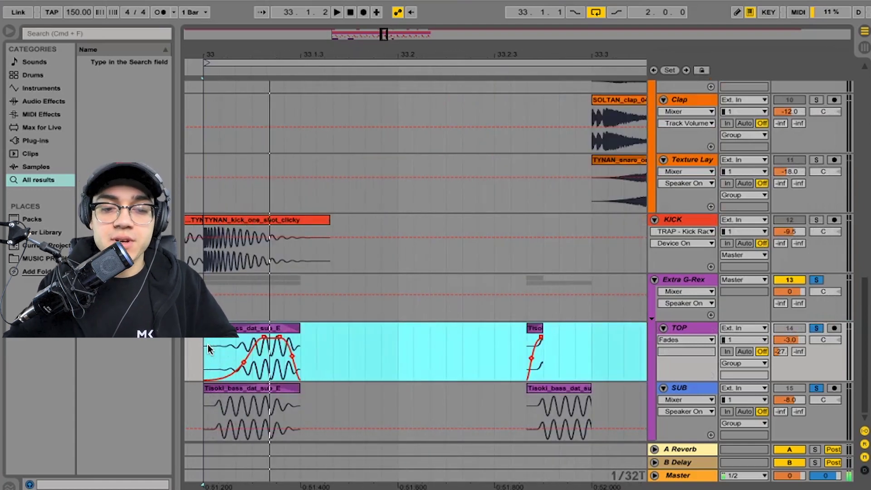
pyautogui.hscroll(-5, 210, 349)
pyautogui.click(356, 366)
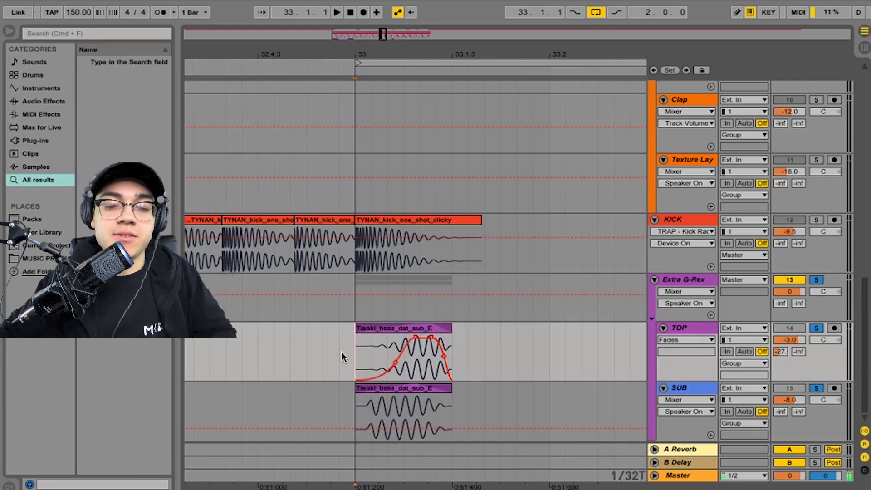
# Slightly adjust the fade-in curve of the TOP clip at bar 33 and play the loop to hear the chopped clips
pyautogui.moveTo(396, 362)
pyautogui.mouseDown()
pyautogui.moveTo(323, 316)
pyautogui.moveTo(418, 354)
pyautogui.moveTo(379, 326)
pyautogui.moveTo(402, 348)
pyautogui.moveTo(358, 335)
pyautogui.moveTo(397, 363)
pyautogui.mouseUp()
pyautogui.press('space')
pyautogui.press('space')
pyautogui.press('space')
pyautogui.press('space')
pyautogui.press('space')
pyautogui.press('space')
pyautogui.press('space')
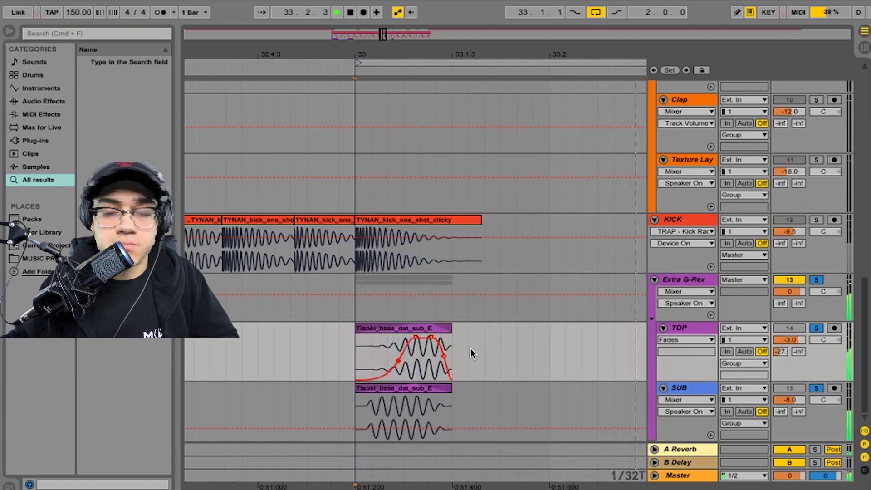
pyautogui.press('space')
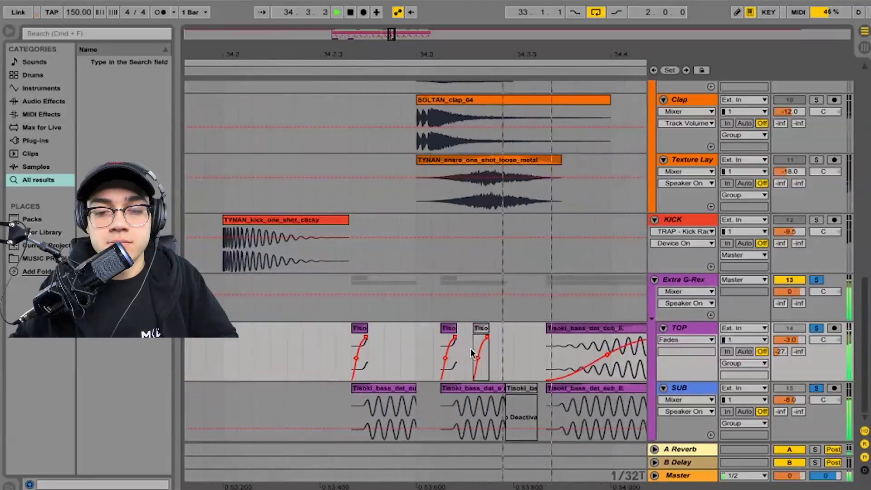
# Inspect the sample of the long TOP clip near the end of bar 34 and close the clip view again
pyautogui.doubleClick(552, 352)
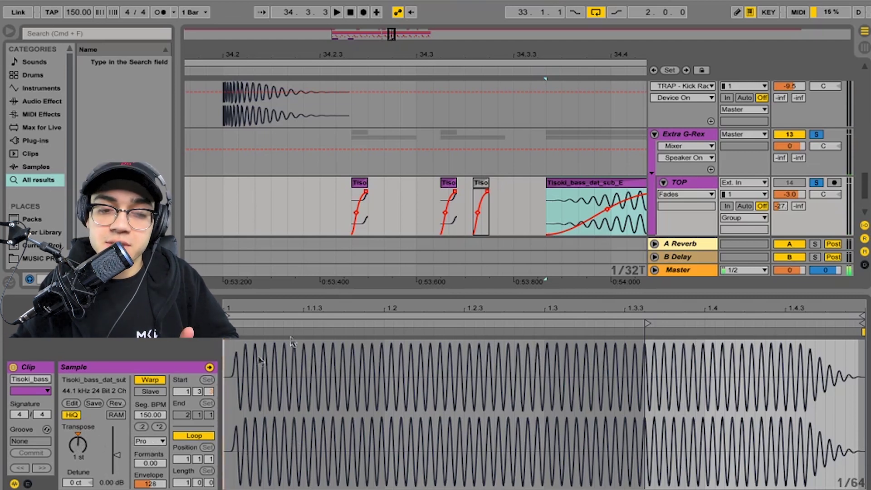
pyautogui.doubleClick(335, 291)
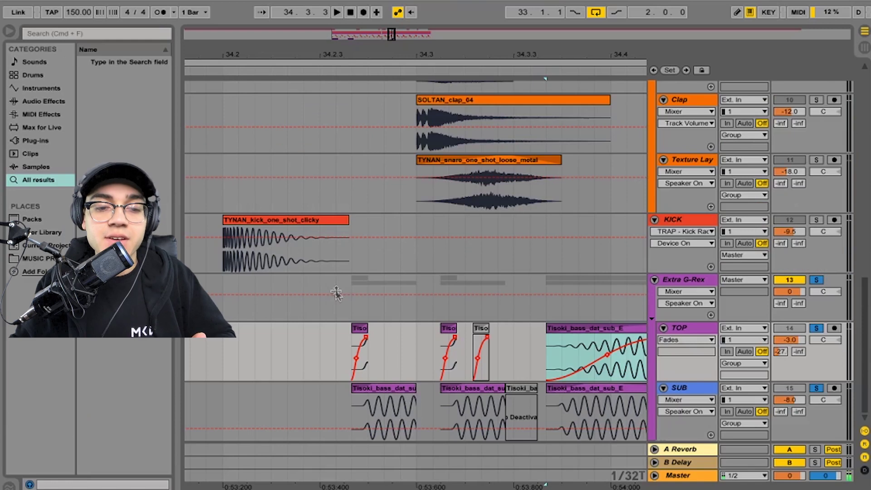
pyautogui.click(331, 312)
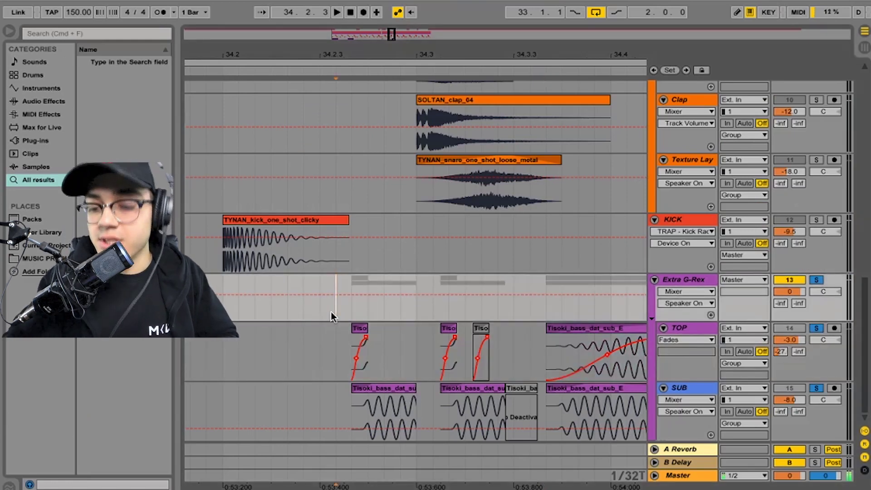
# Go back to the 1 Audio, MIC and Drop tracks, place the insertion marker at bar 23 and view Drop 1
pyautogui.press('-')
pyautogui.press('-')
pyautogui.press('-')
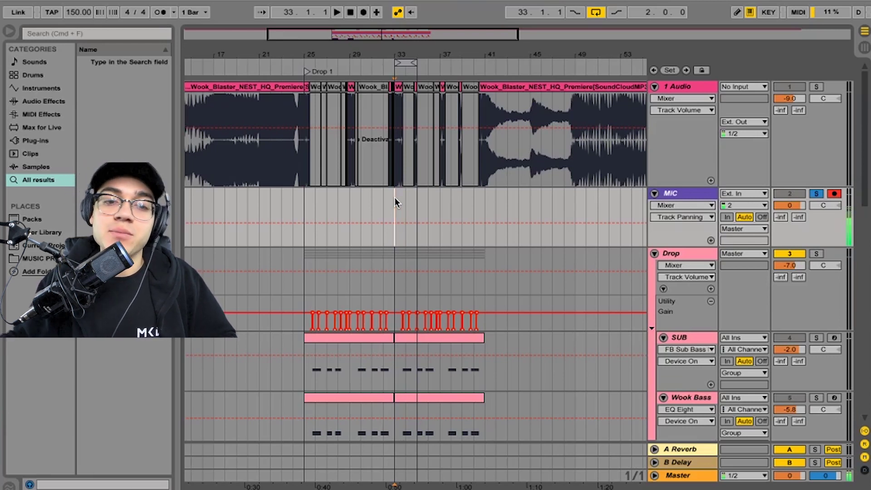
pyautogui.click(282, 205)
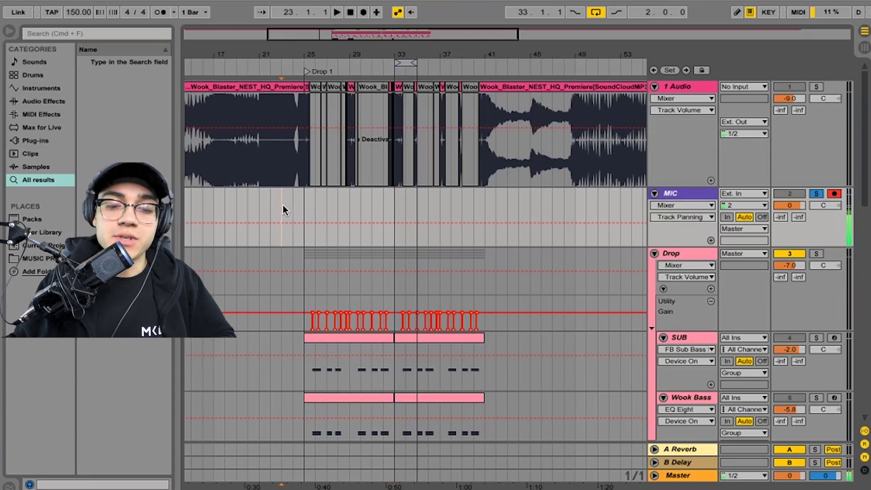
pyautogui.press('+')
pyautogui.press('+')
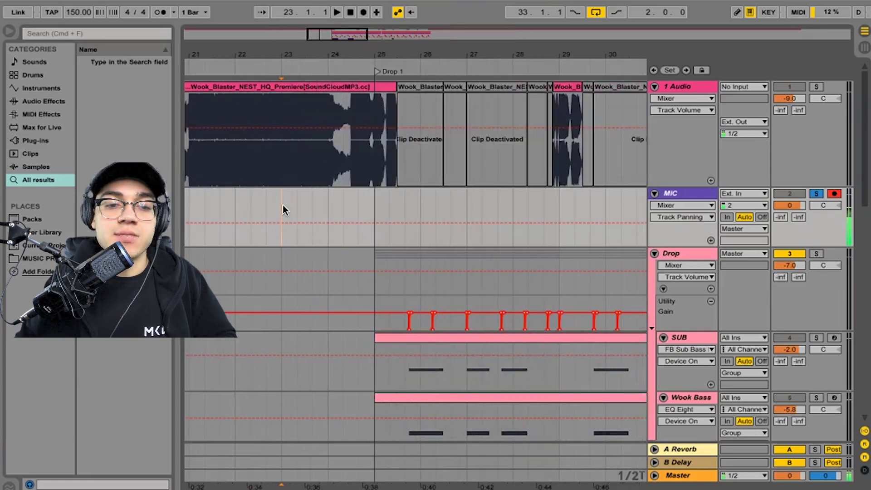
pyautogui.hscroll(4, 282, 205)
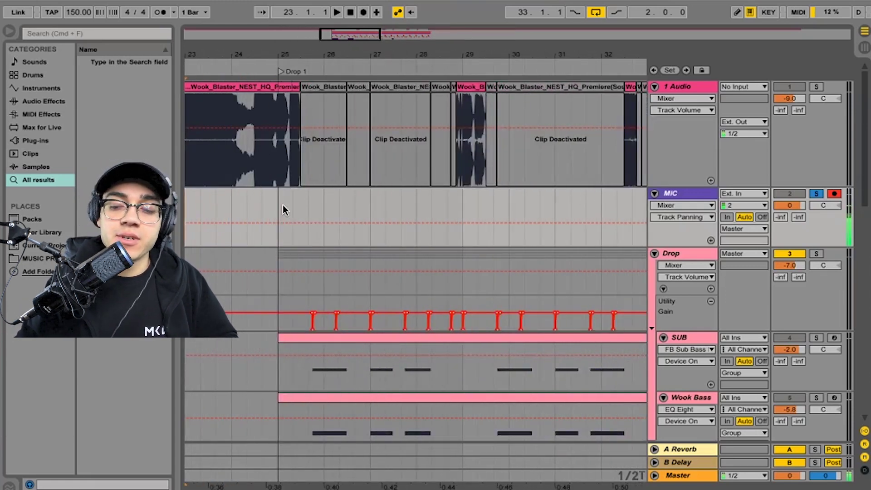